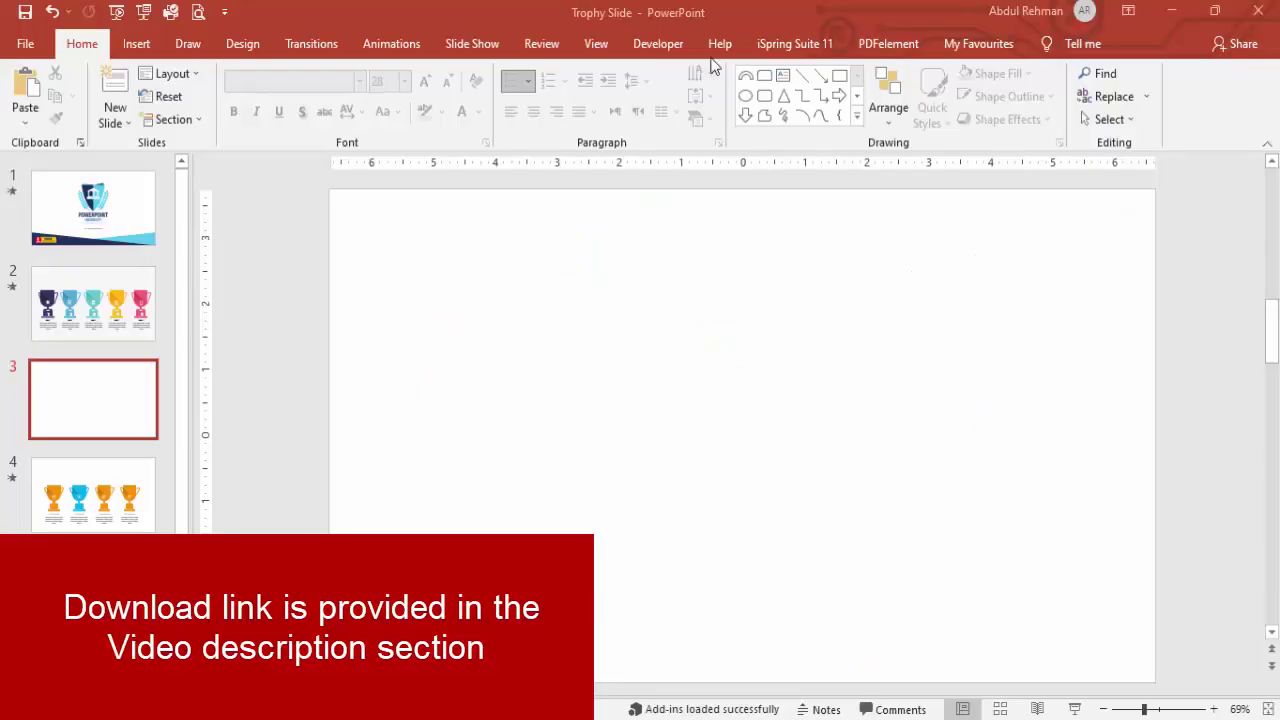
Step: Turn on the slide guides and draw a Top Corners Rounded rectangle for the cup body
click(594, 45)
click(410, 121)
click(136, 44)
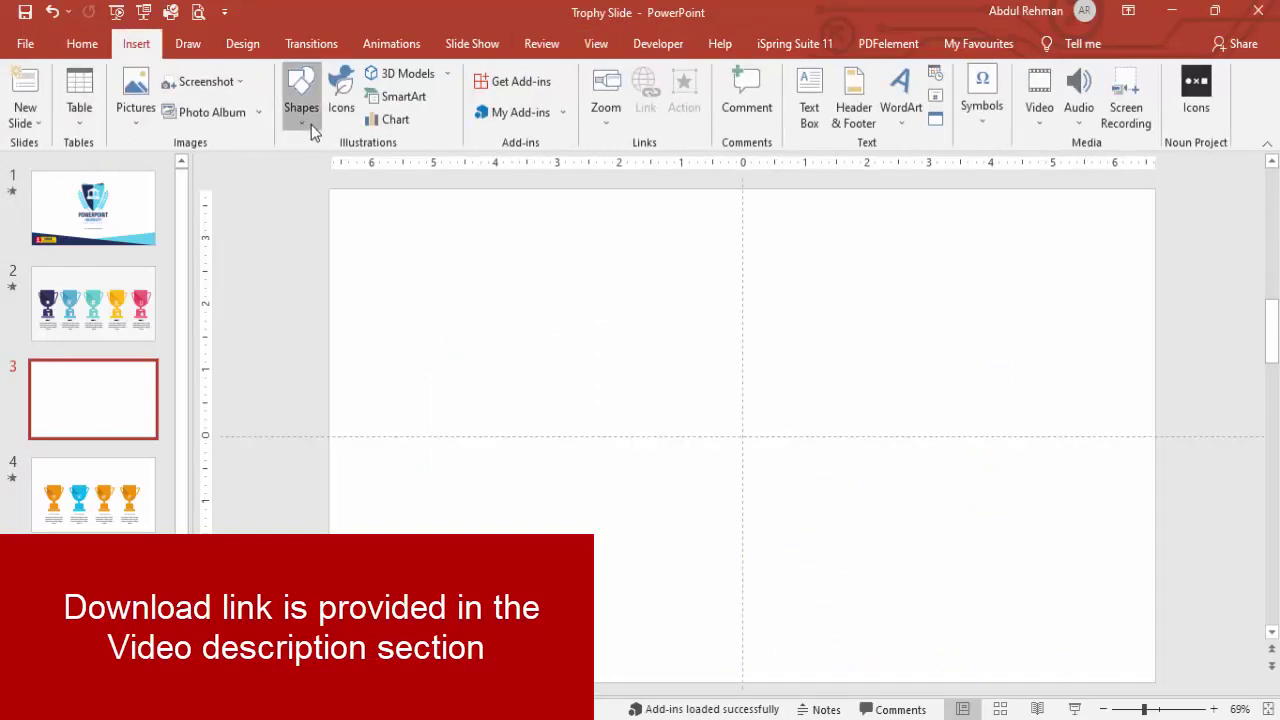
click(301, 95)
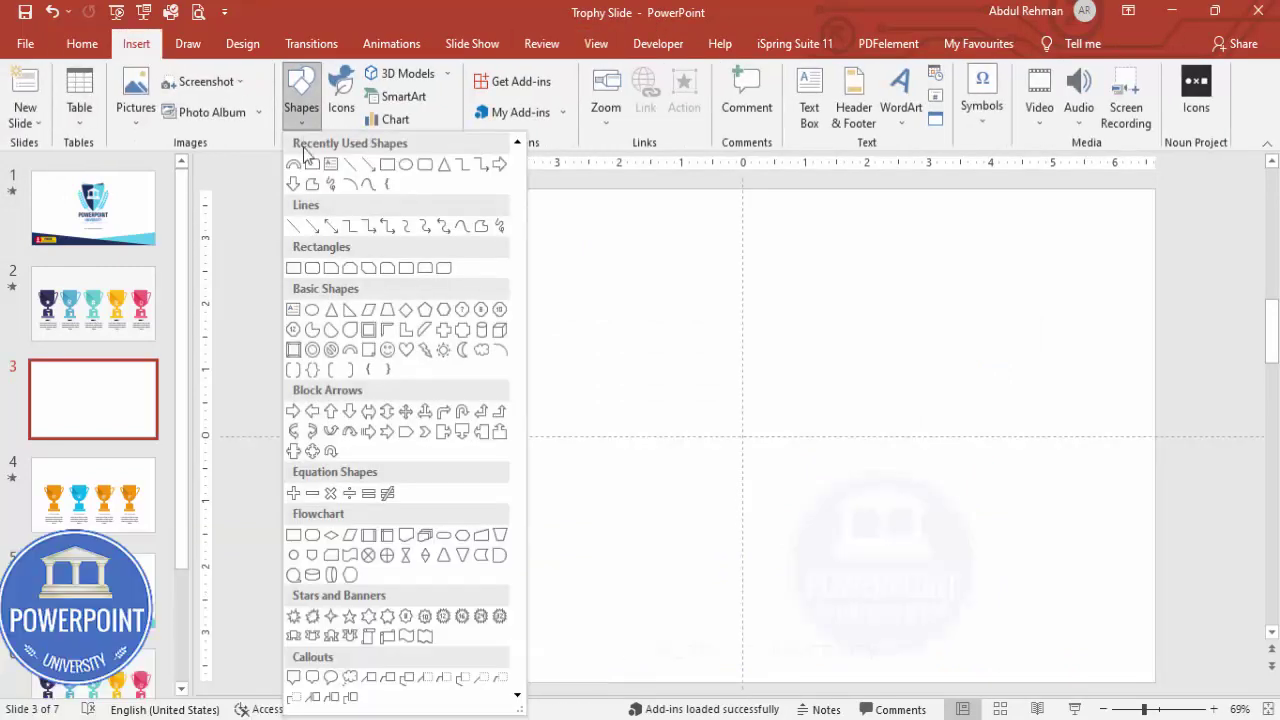
click(426, 268)
drag(675, 316, 797, 470)
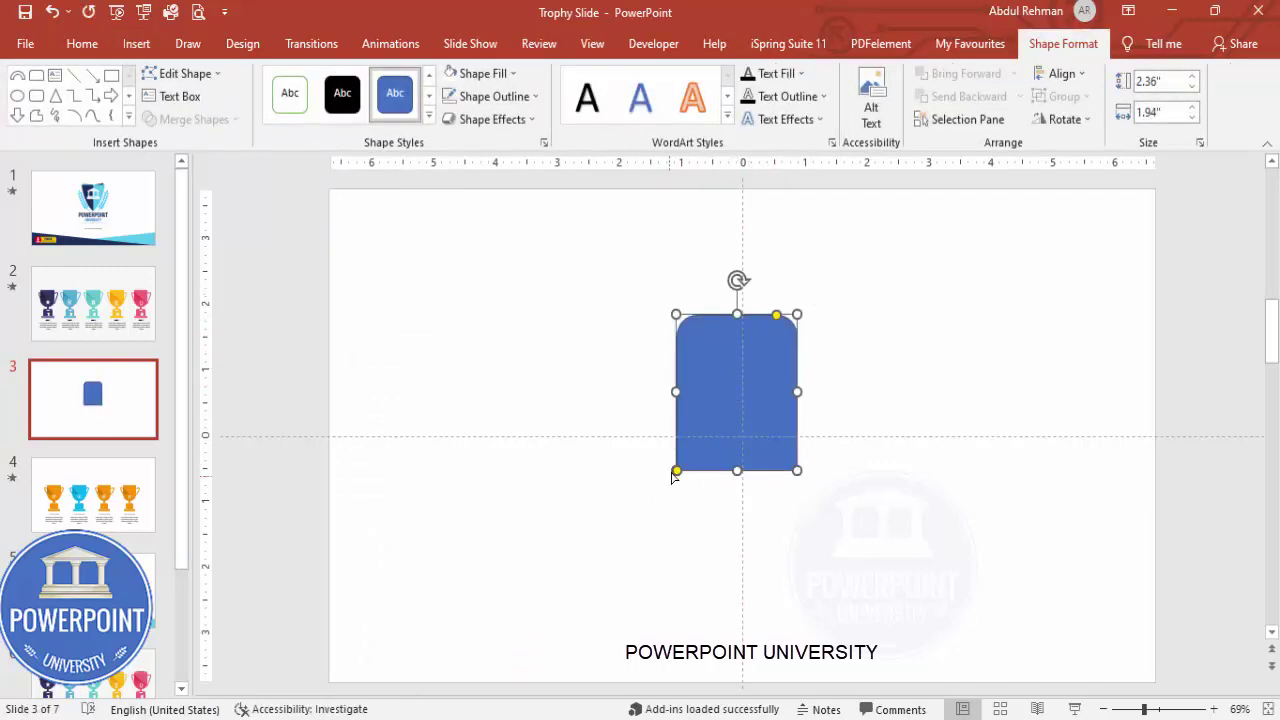
Step: Move the rounding to the bottom corners, centre the cup on the vertical guide and remove its outline
drag(677, 471, 746, 482)
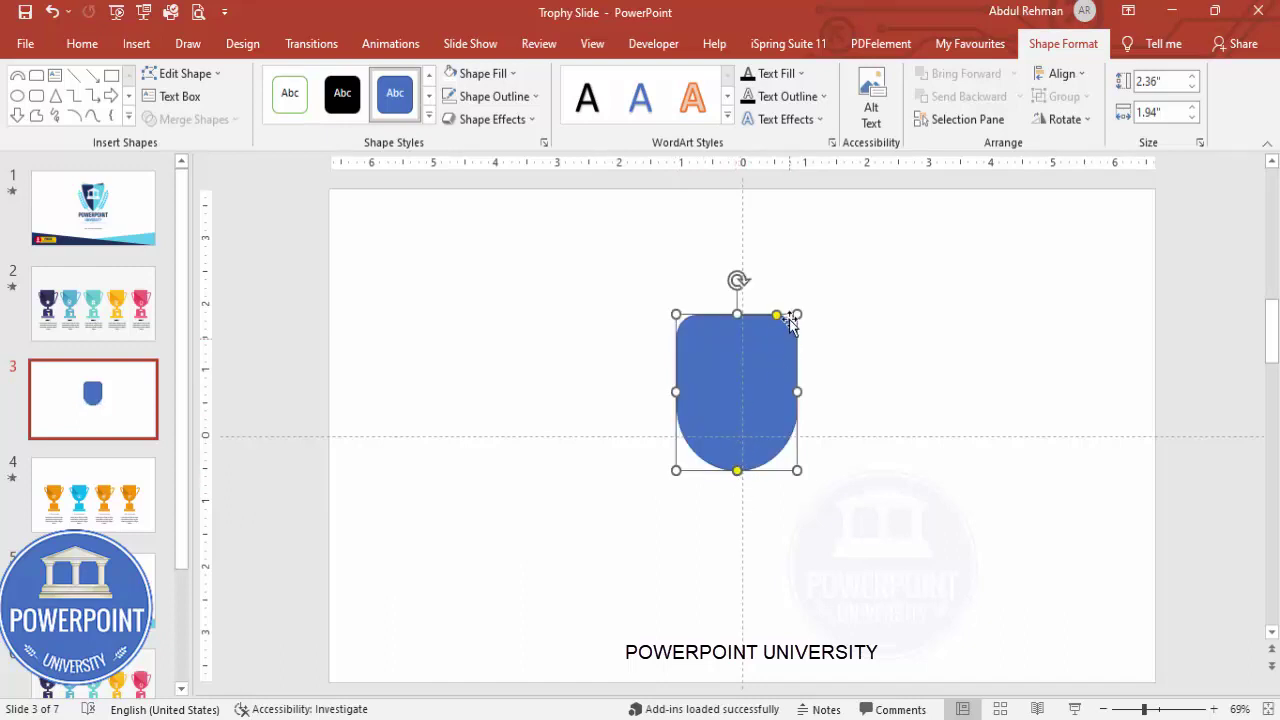
drag(776, 316, 790, 320)
click(826, 374)
click(761, 416)
drag(773, 409, 765, 395)
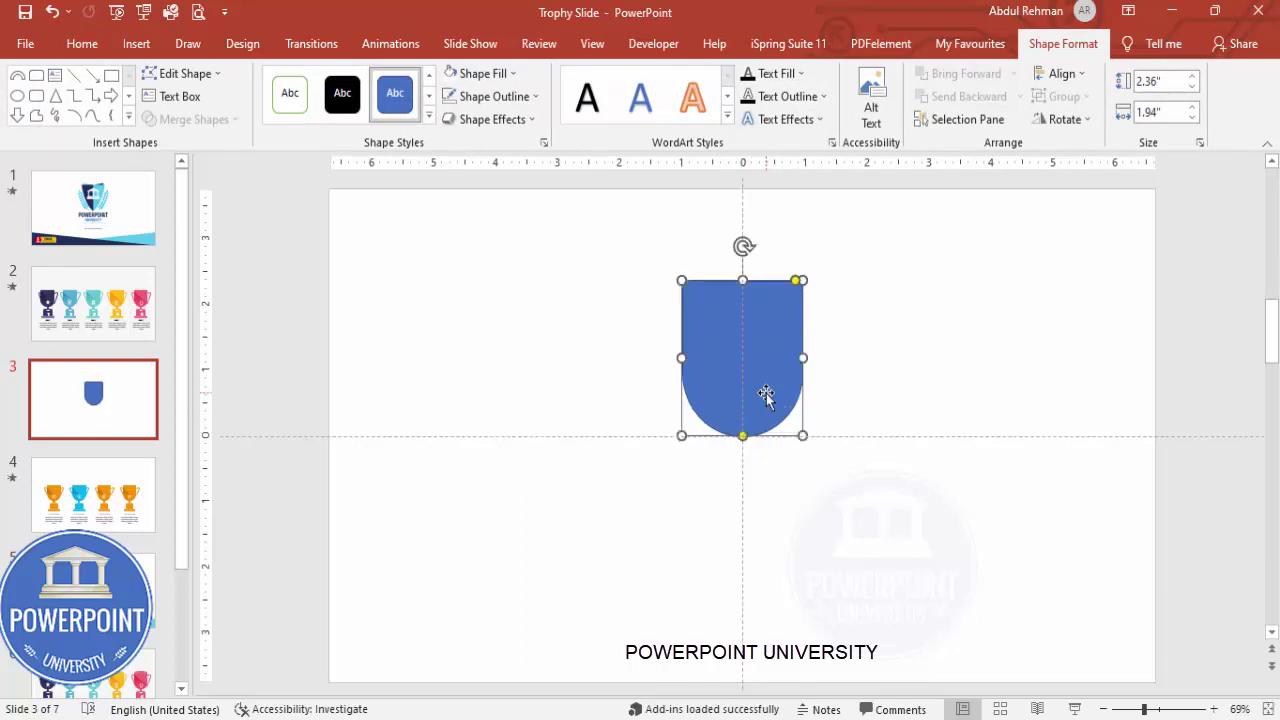
click(520, 96)
click(534, 309)
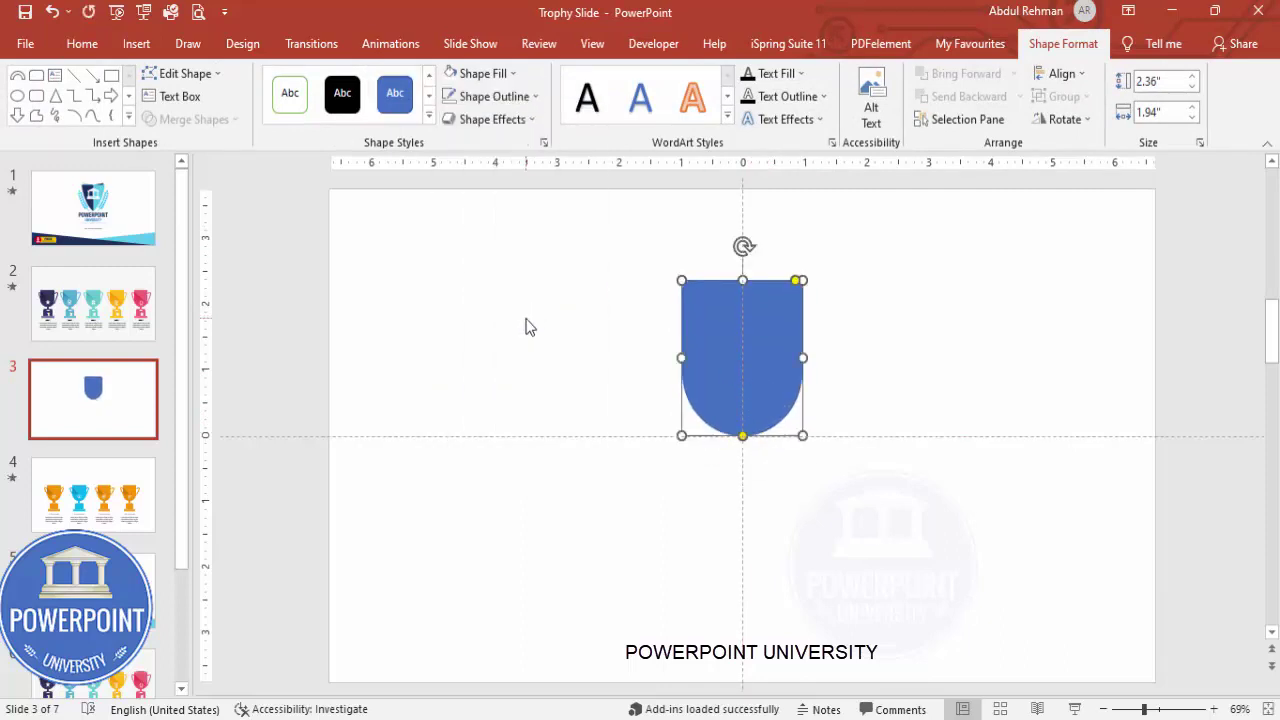
Step: Draw a thin outline-free rectangle stem below the cup
click(136, 43)
click(298, 112)
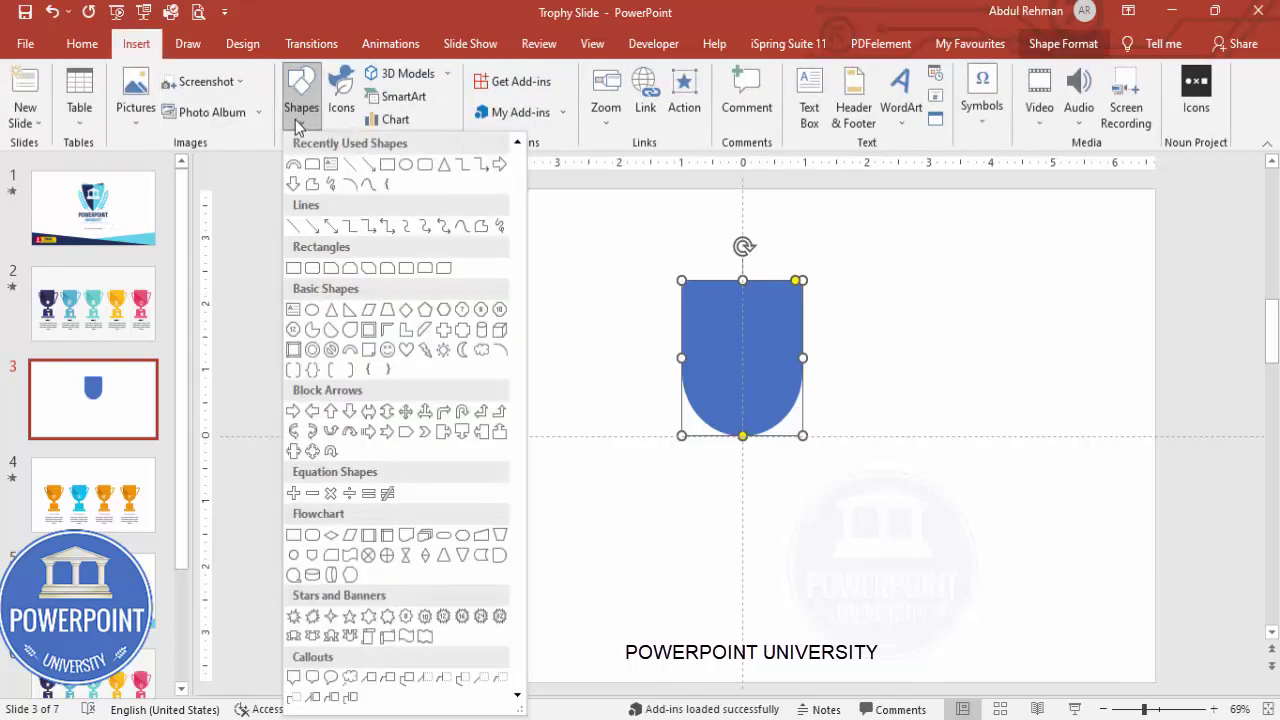
click(294, 268)
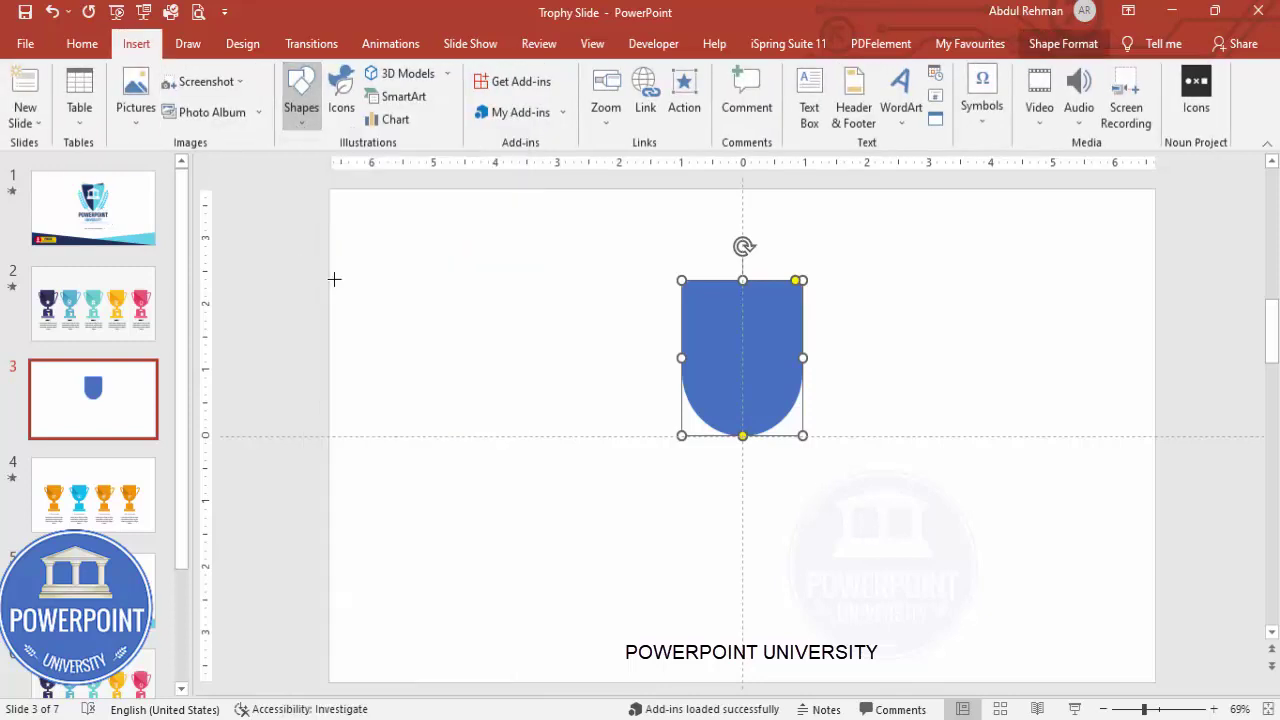
drag(738, 430, 757, 463)
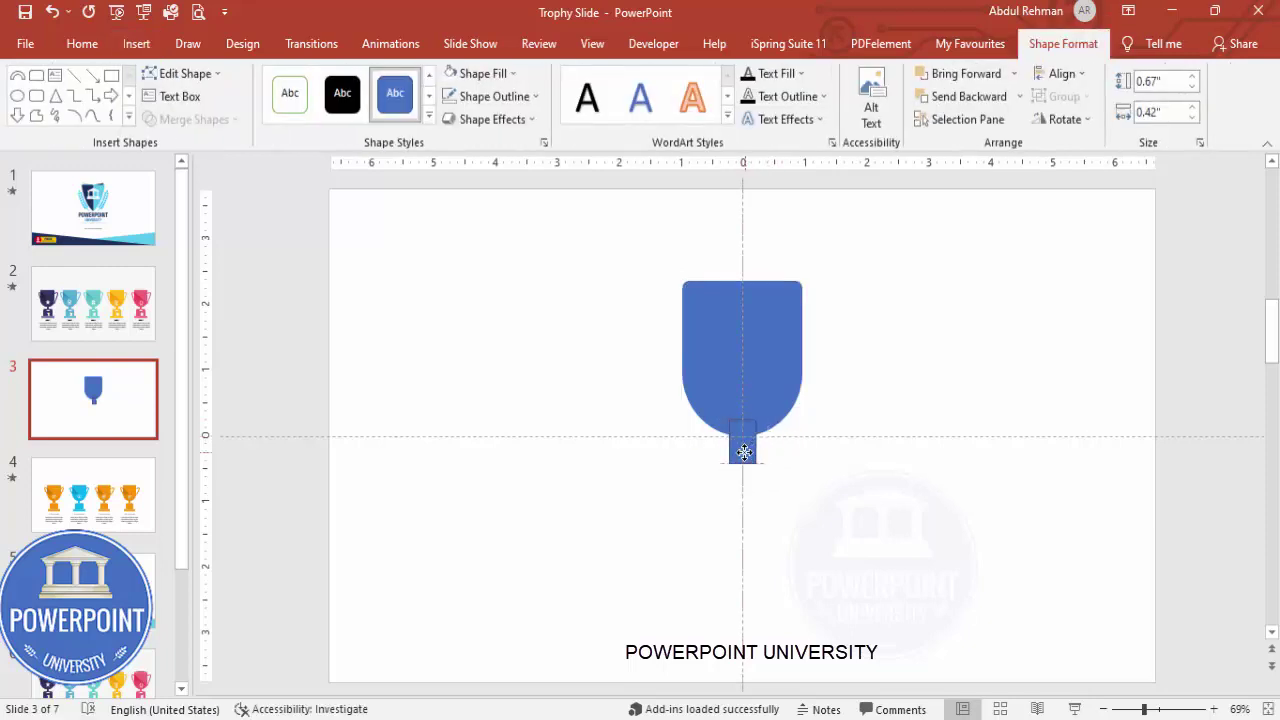
click(493, 96)
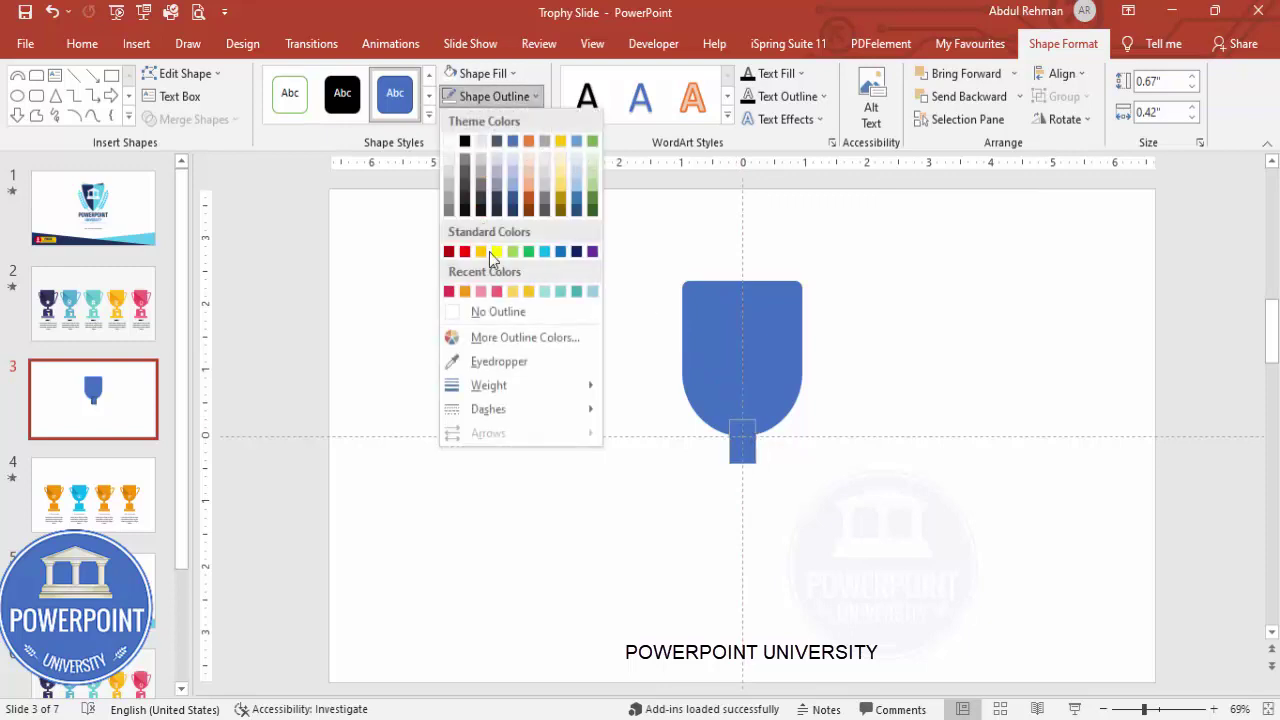
click(498, 312)
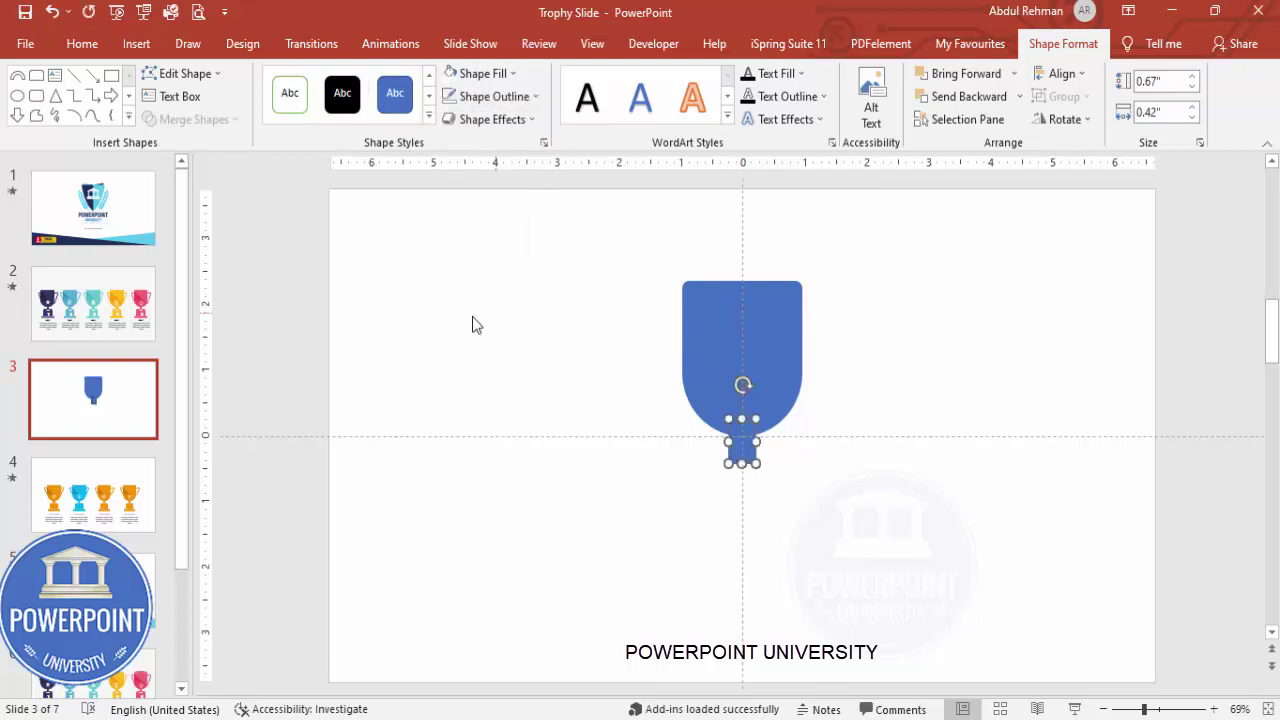
Step: Add an outline-free Top Corners Rounded pedestal block below the stem
click(136, 43)
click(306, 118)
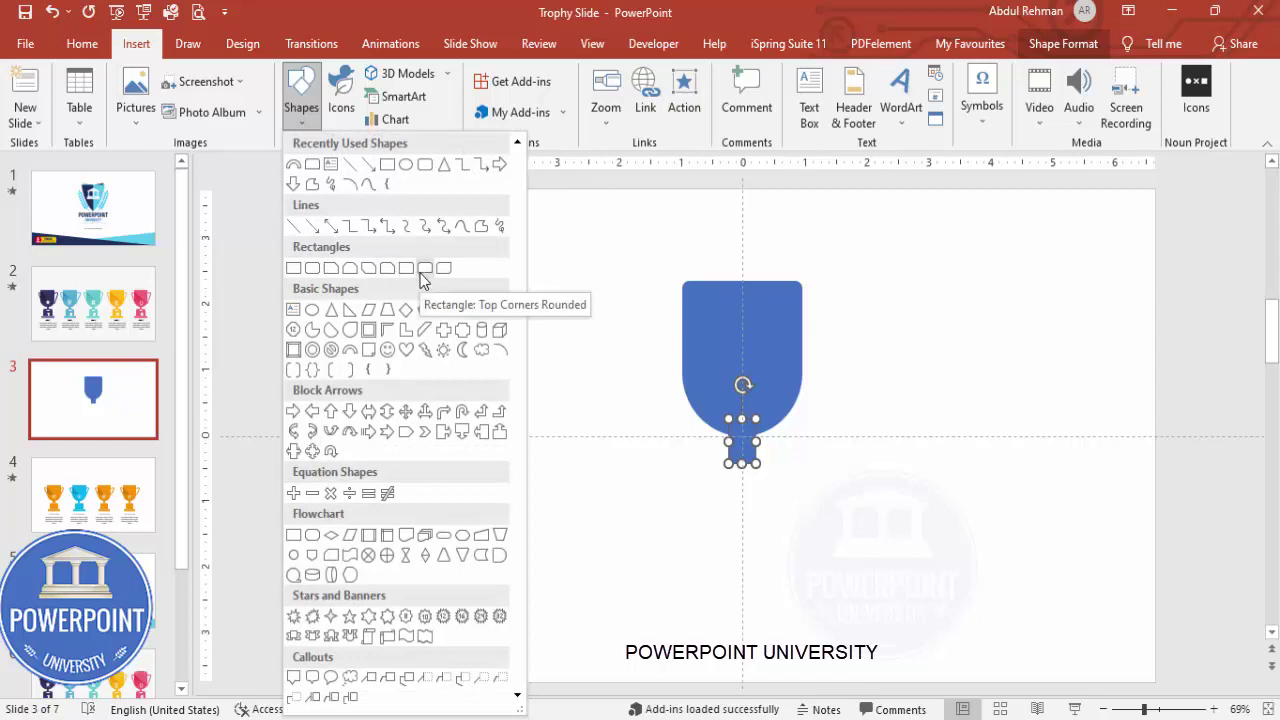
click(424, 268)
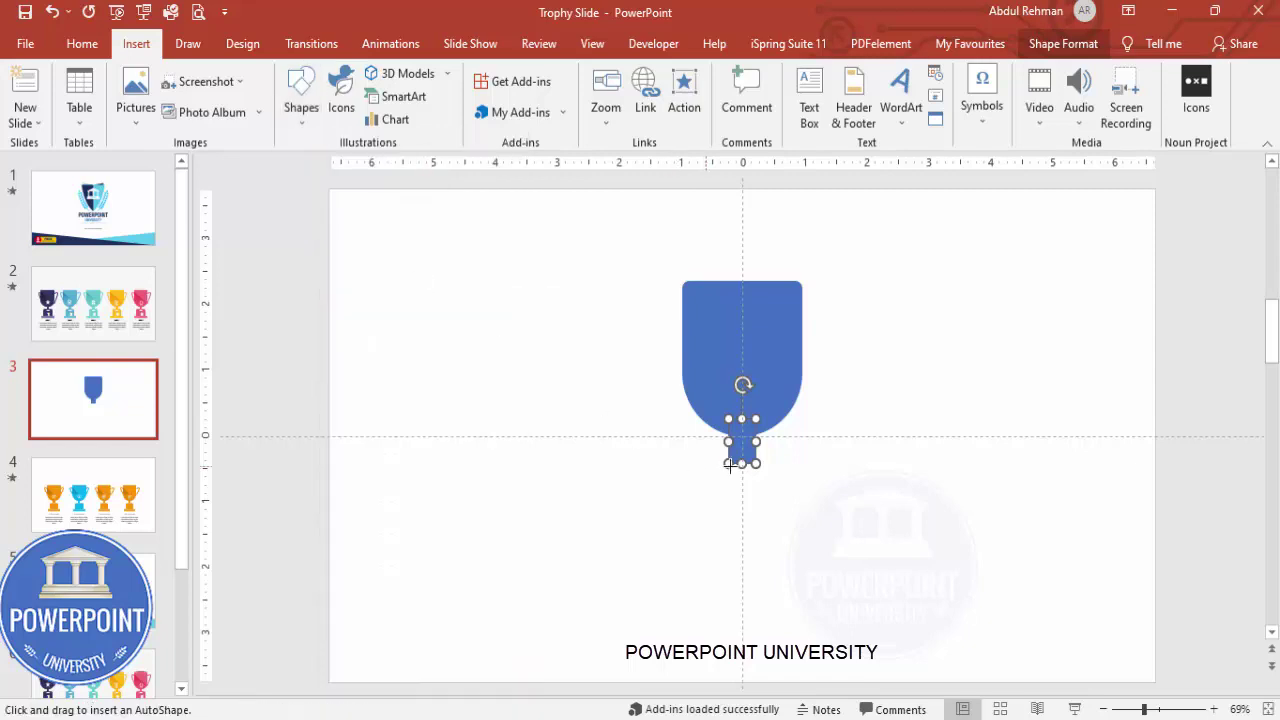
drag(709, 458, 778, 518)
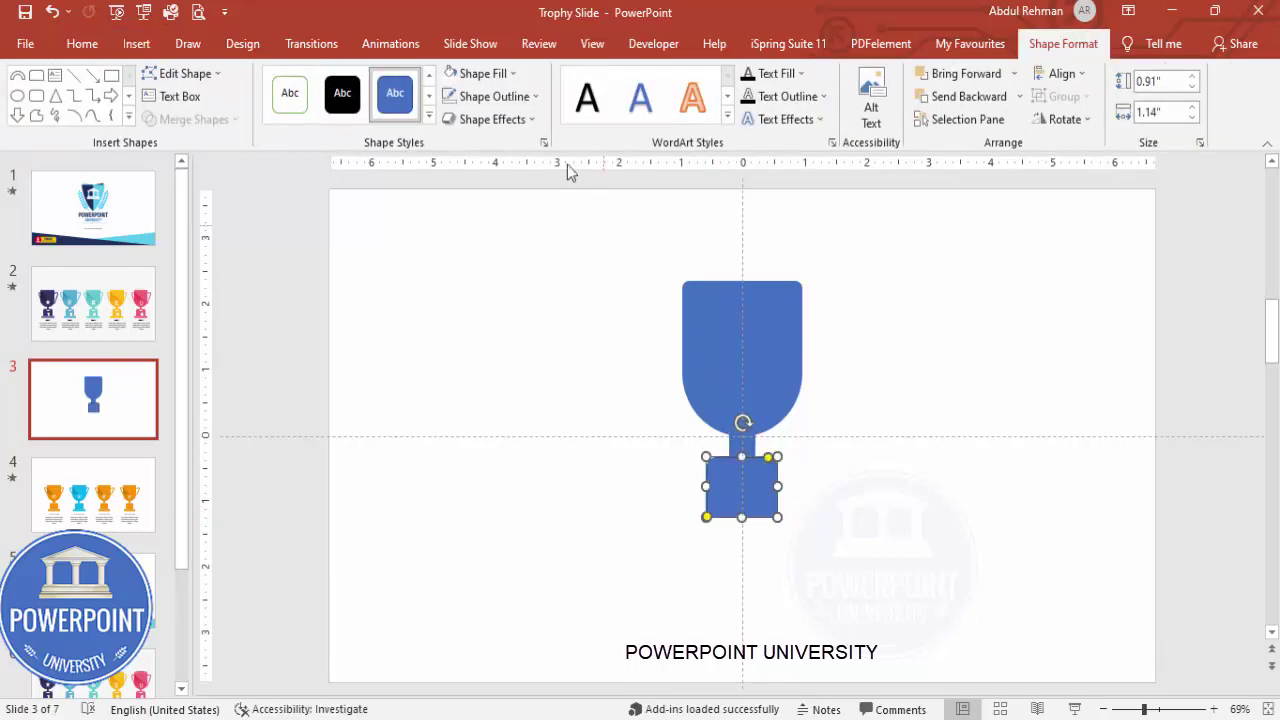
click(494, 96)
click(523, 312)
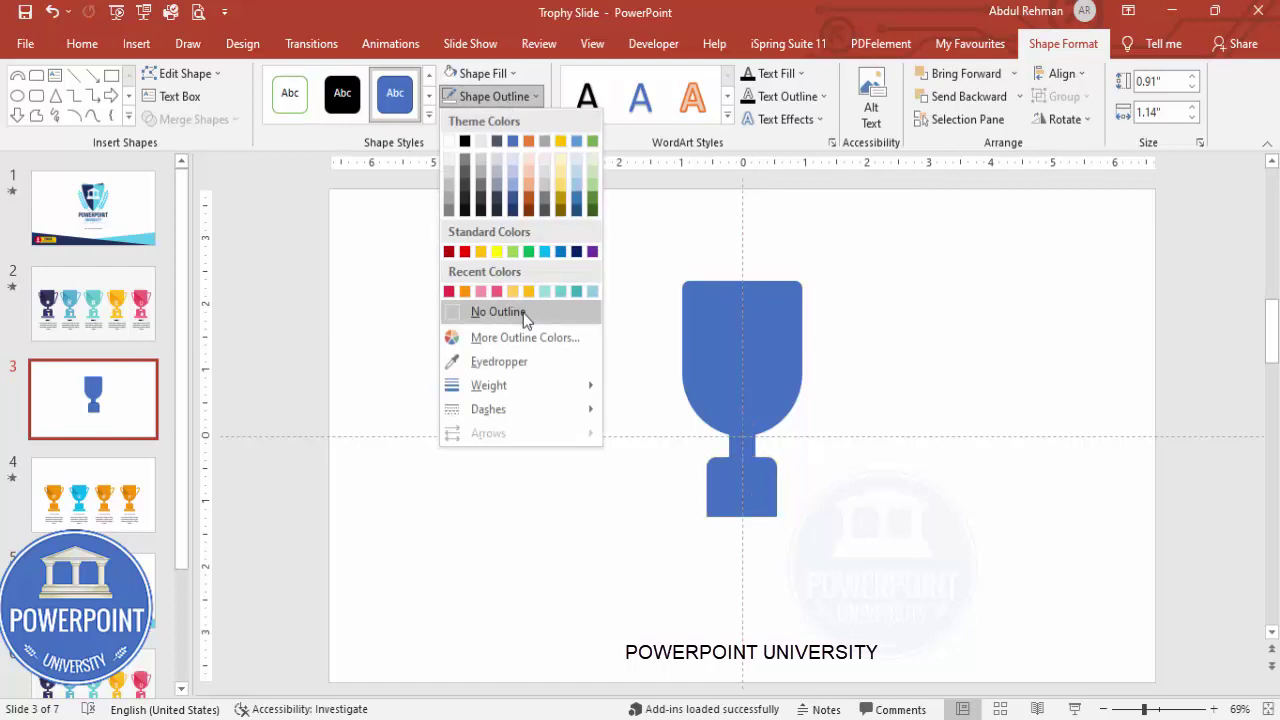
Step: Add a wide, flat, outline-free Rounded Rectangle base under the pedestal
click(127, 50)
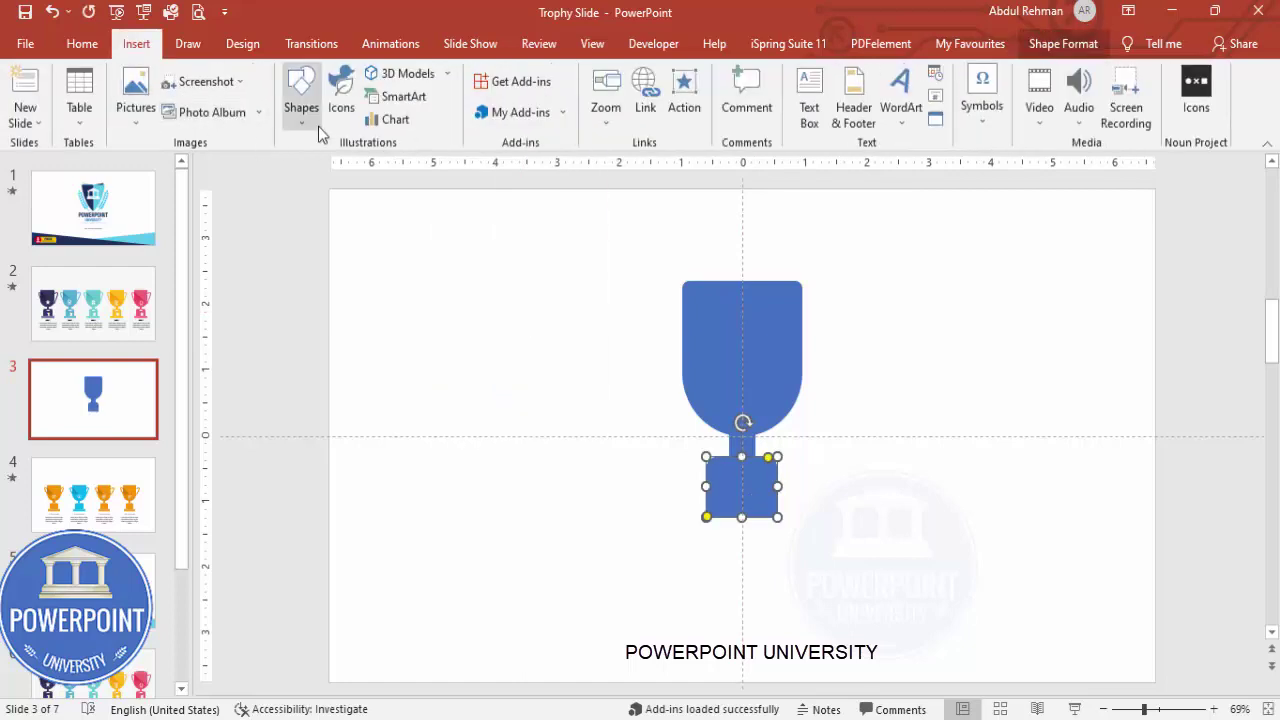
click(300, 105)
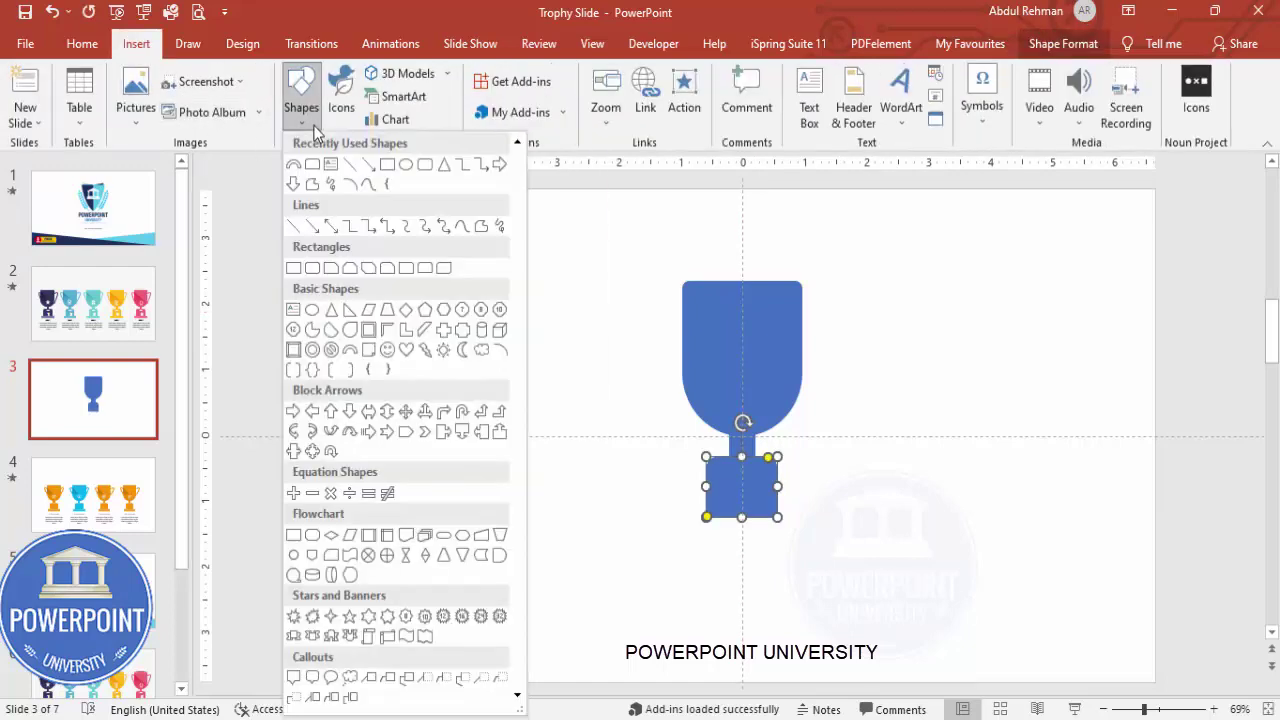
click(311, 268)
drag(706, 518, 800, 535)
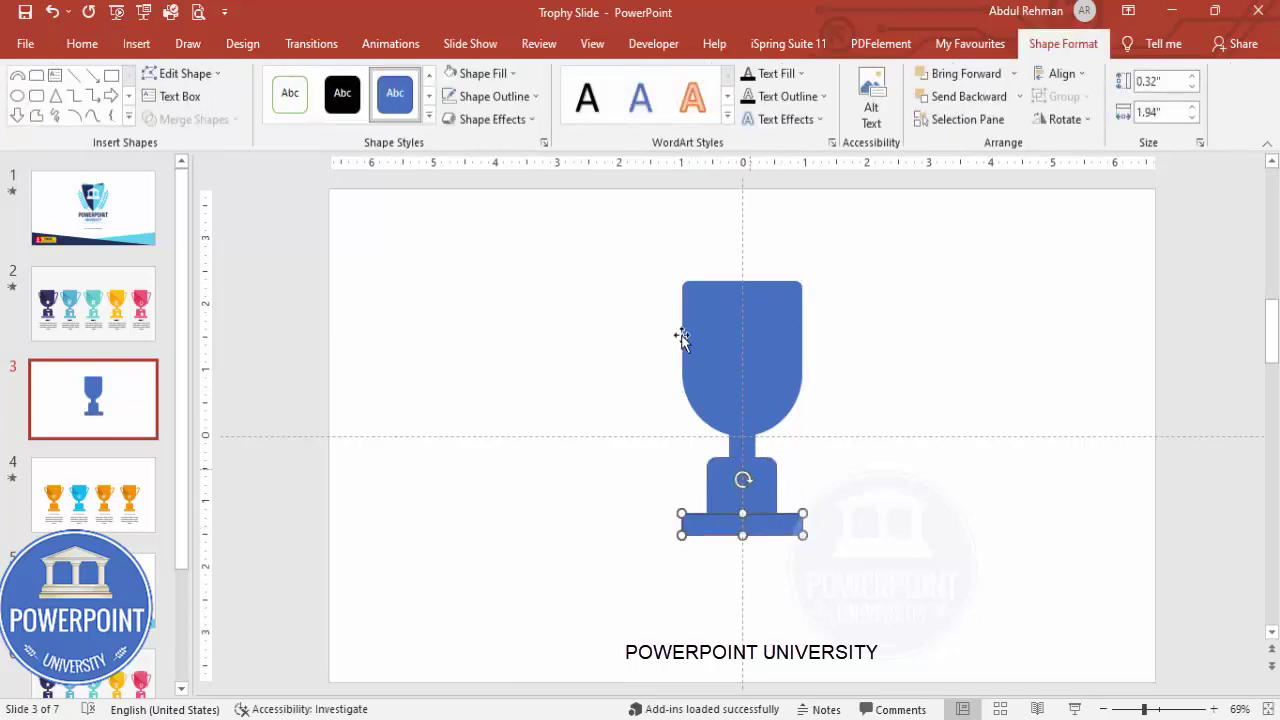
click(495, 96)
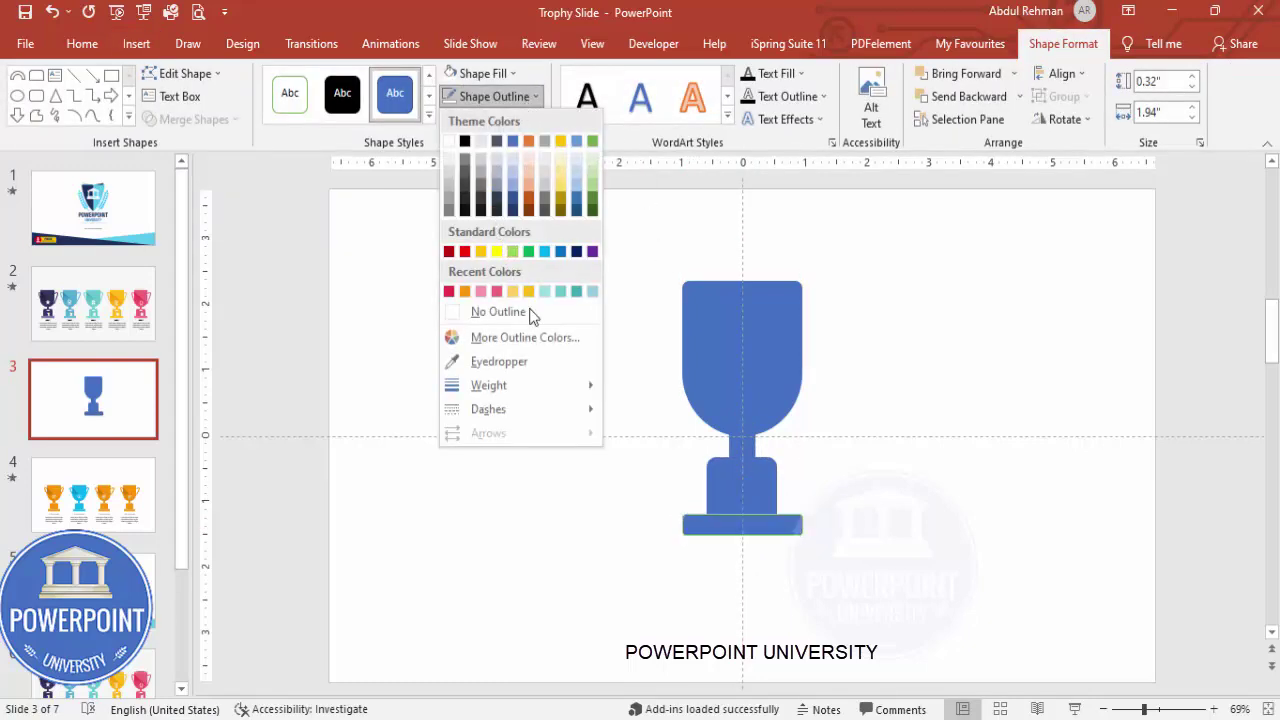
click(529, 310)
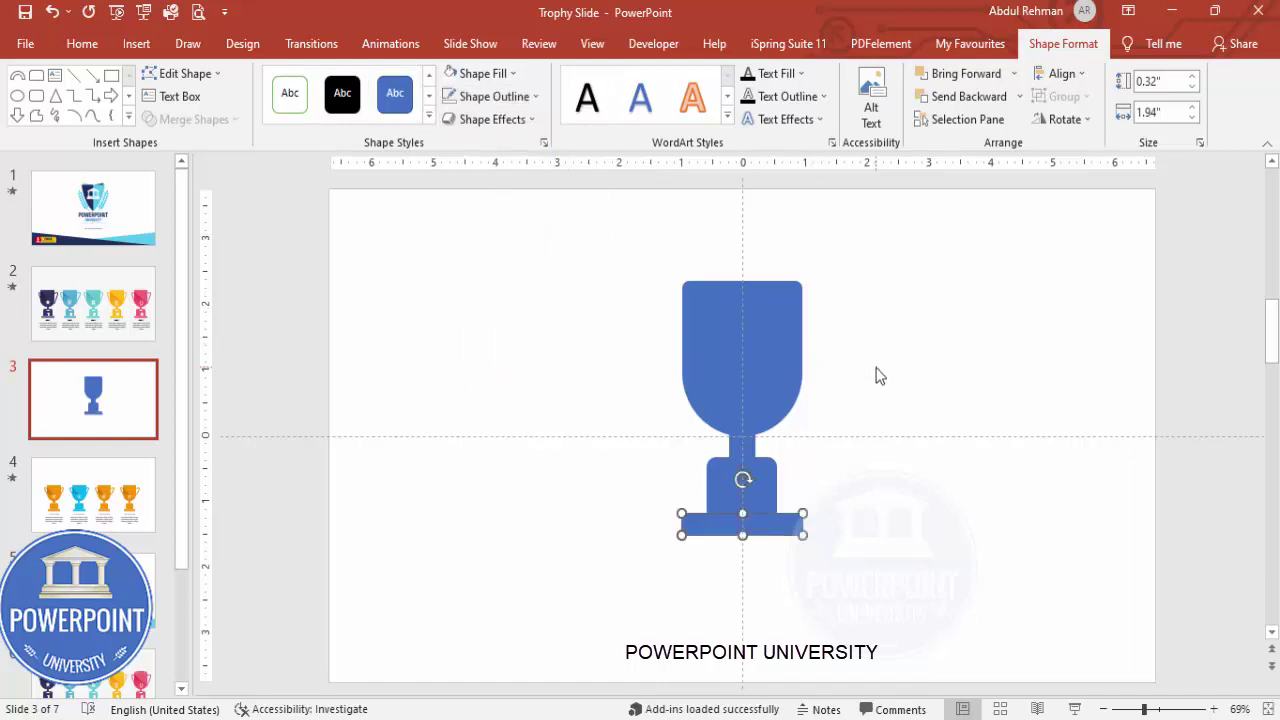
click(853, 332)
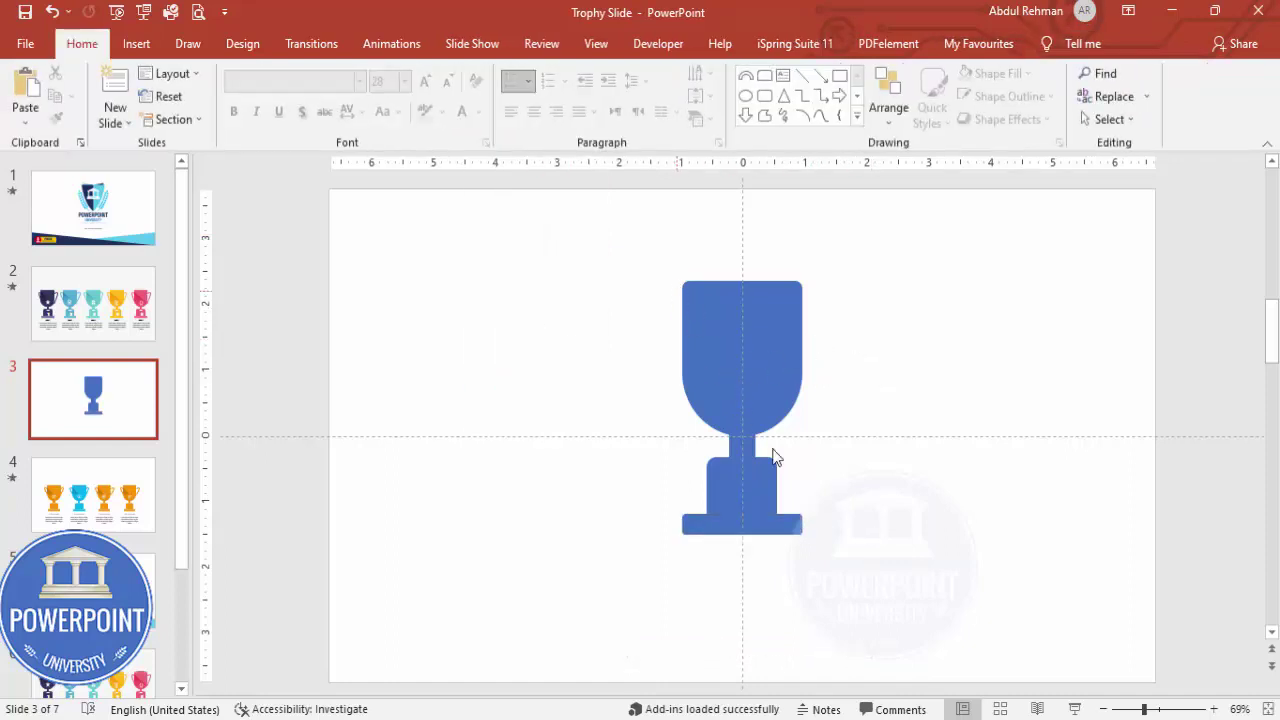
Step: Duplicate the cup, fill the copy light grey and lay it exactly over the blue cup
click(747, 342)
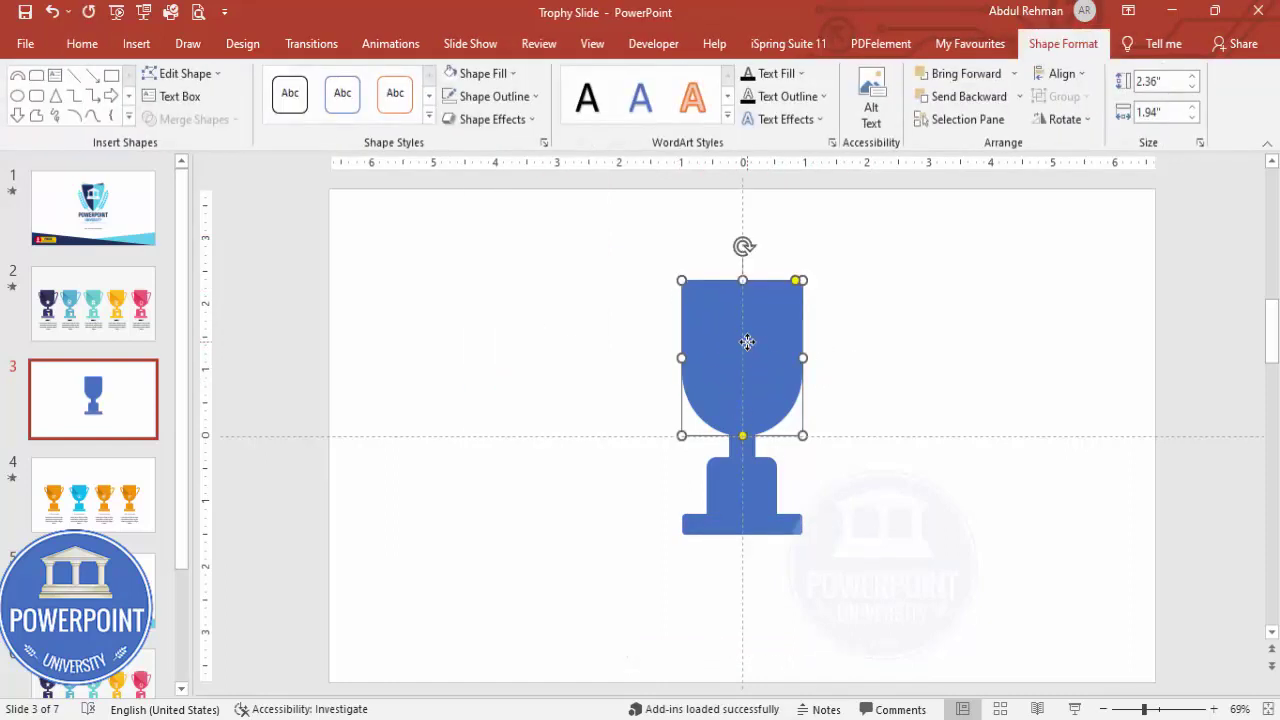
drag(747, 342, 881, 313)
click(470, 76)
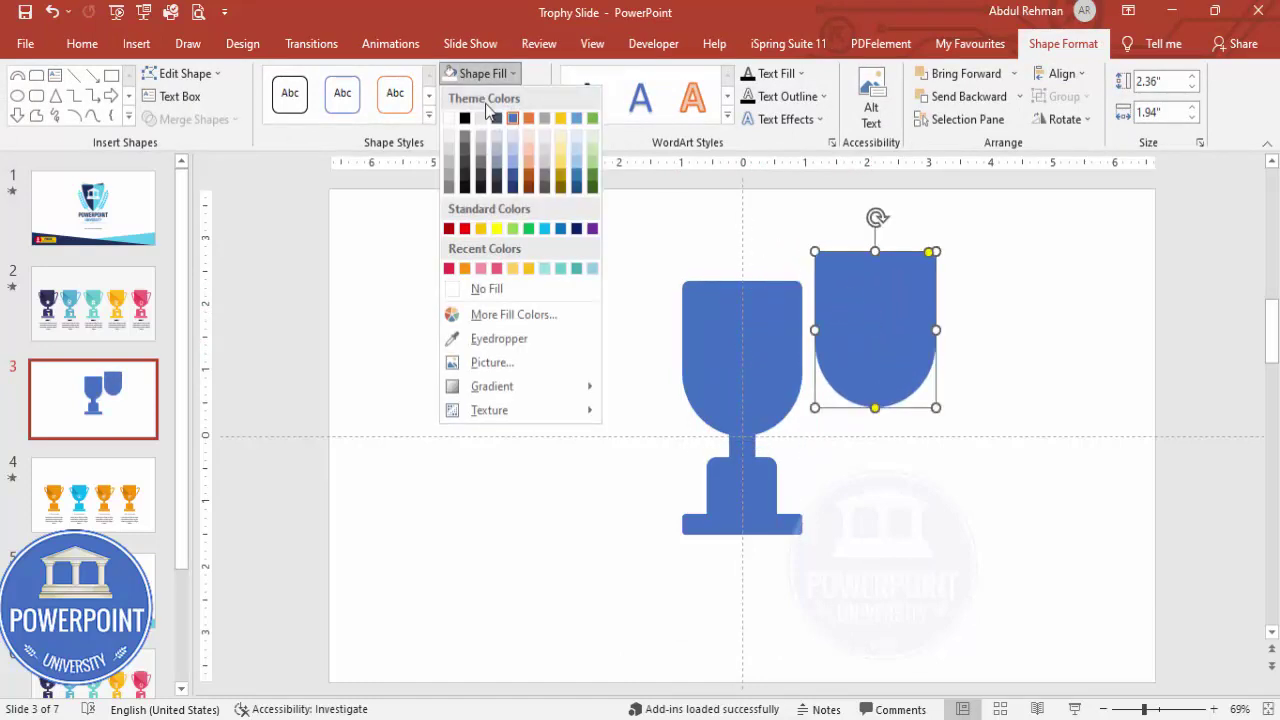
click(539, 131)
drag(855, 340, 723, 366)
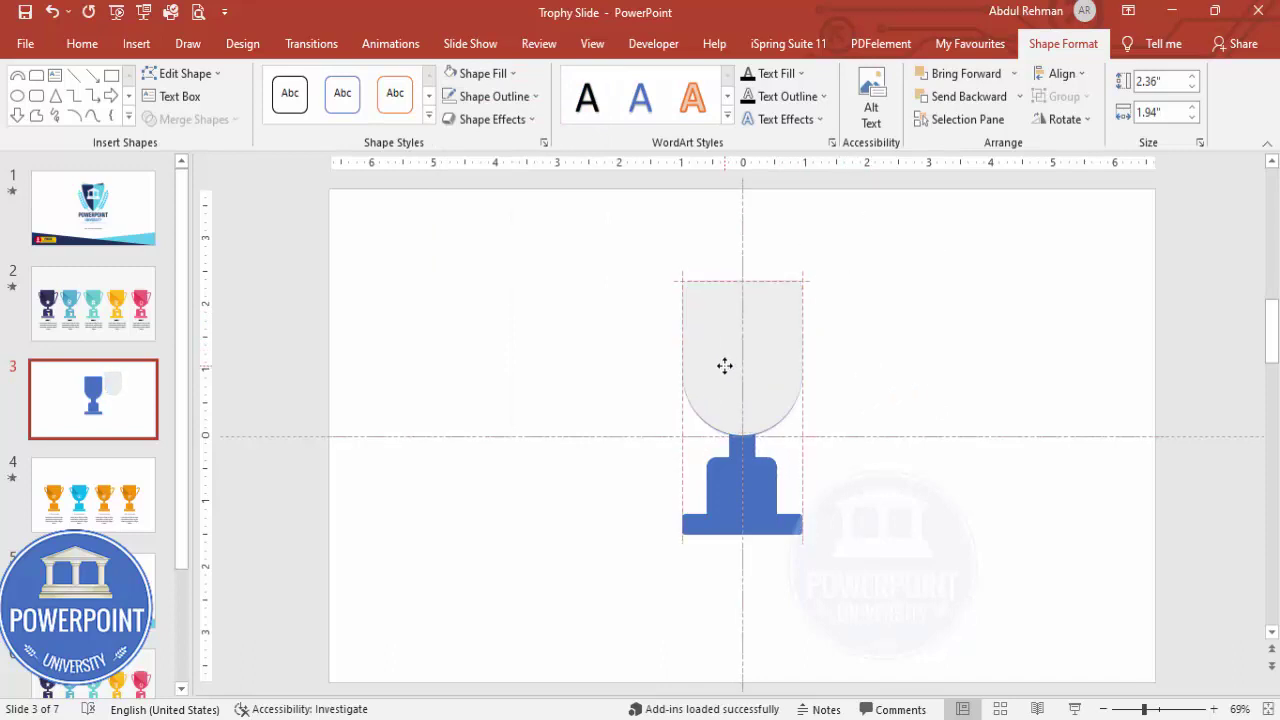
click(923, 366)
Step: Draw a rectangle over the cup, rotate it and shift it up and right
click(138, 44)
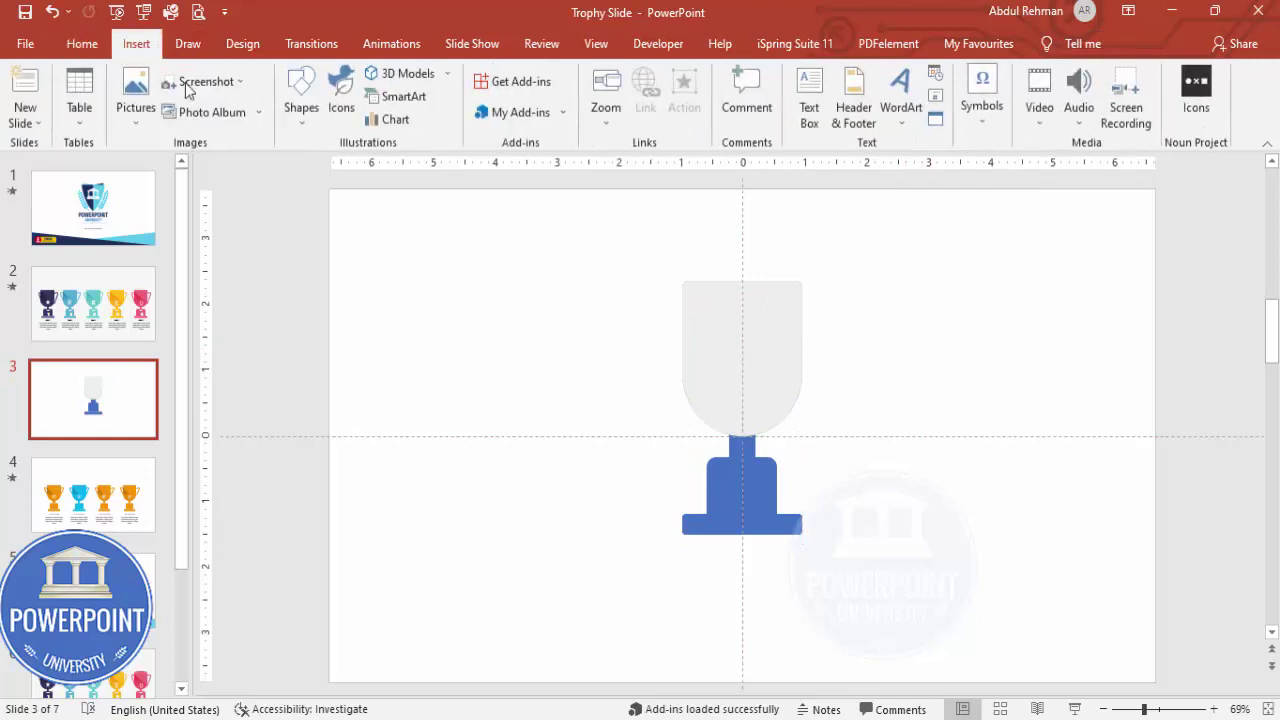
click(300, 95)
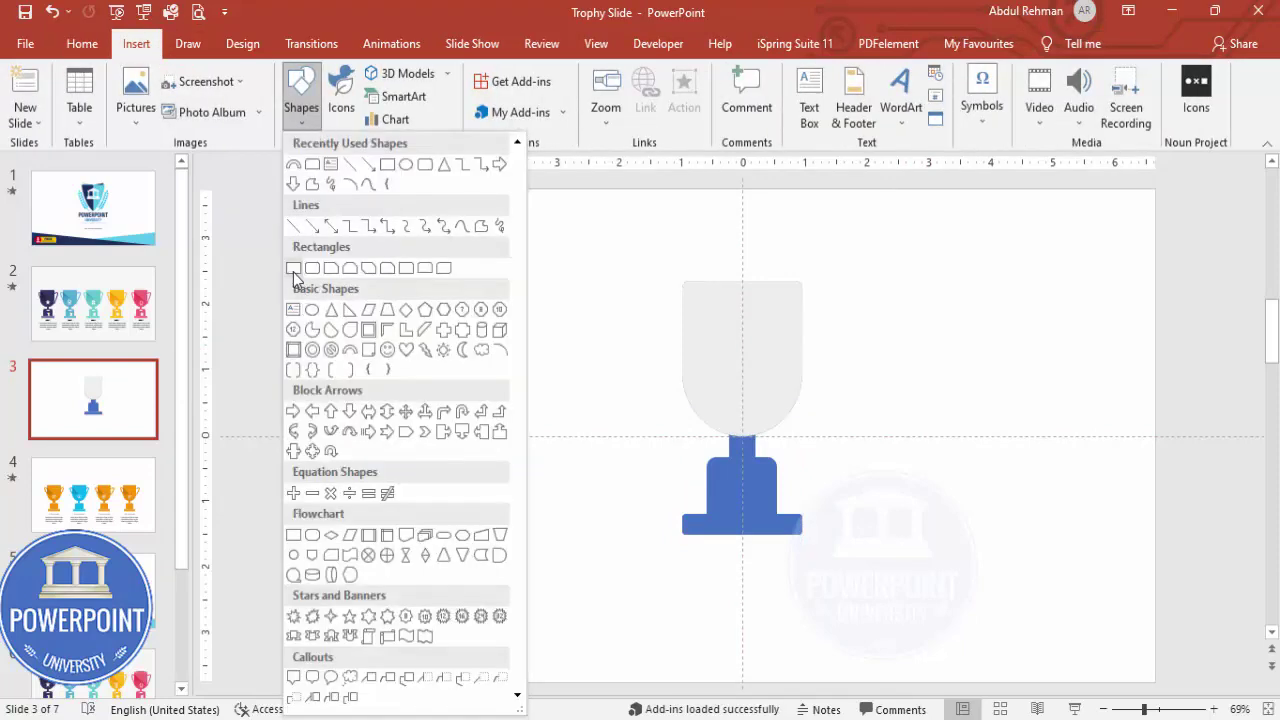
click(293, 268)
mouse_move(682, 233)
mouse_down()
mouse_move(786, 320)
mouse_move(718, 452)
mouse_move(777, 480)
mouse_move(778, 496)
mouse_up()
drag(703, 201, 622, 212)
drag(737, 337, 844, 279)
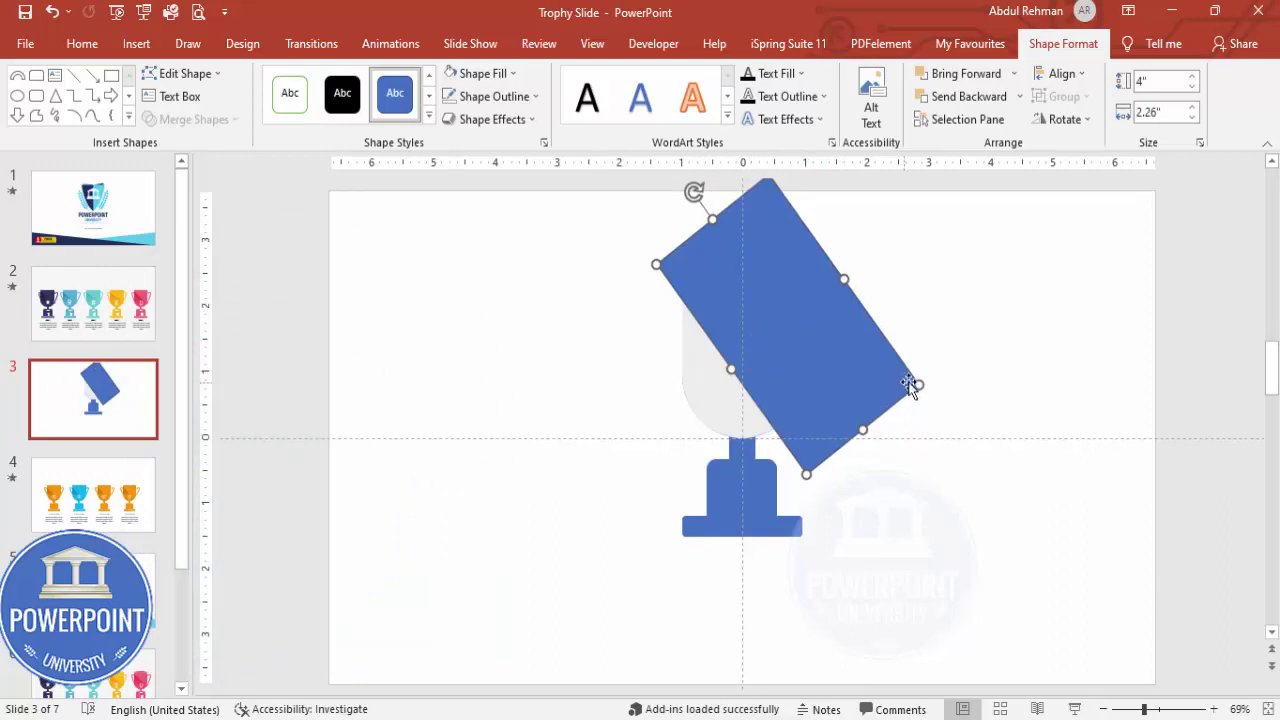
Step: Subtract the rotated rectangle from the grey cup and realign the grey piece over the cup
click(705, 382)
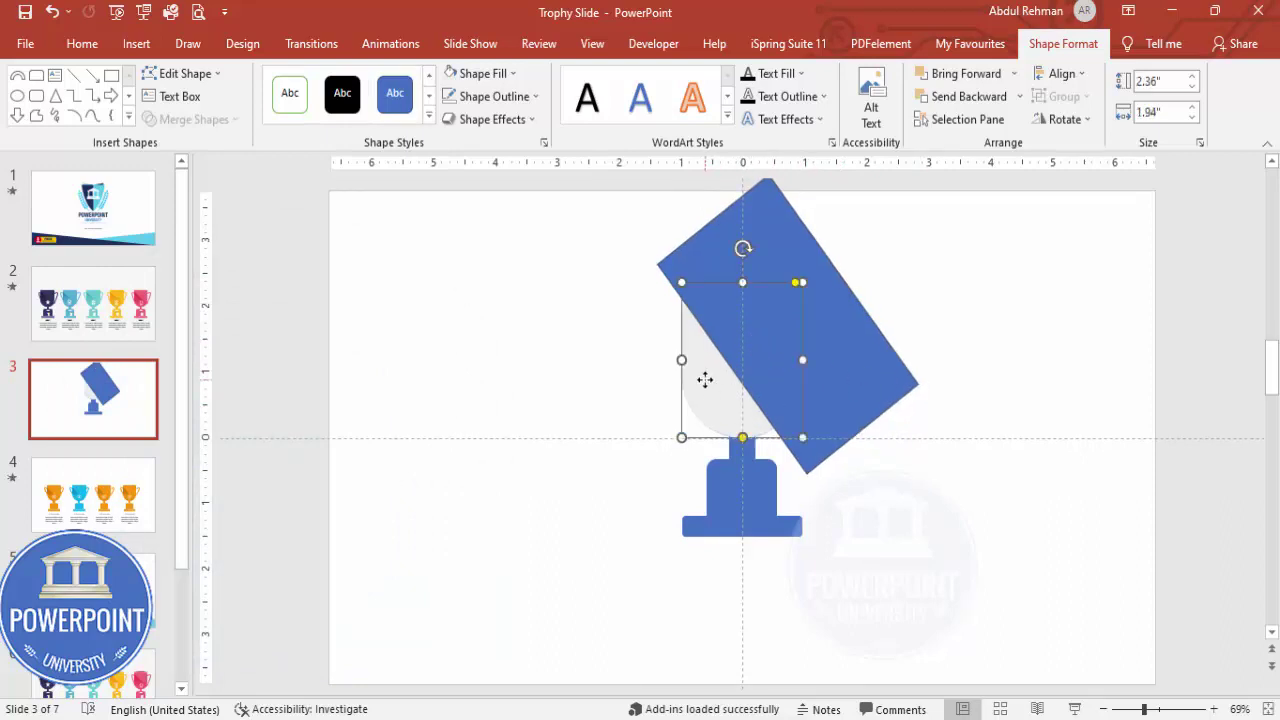
shift+click(870, 378)
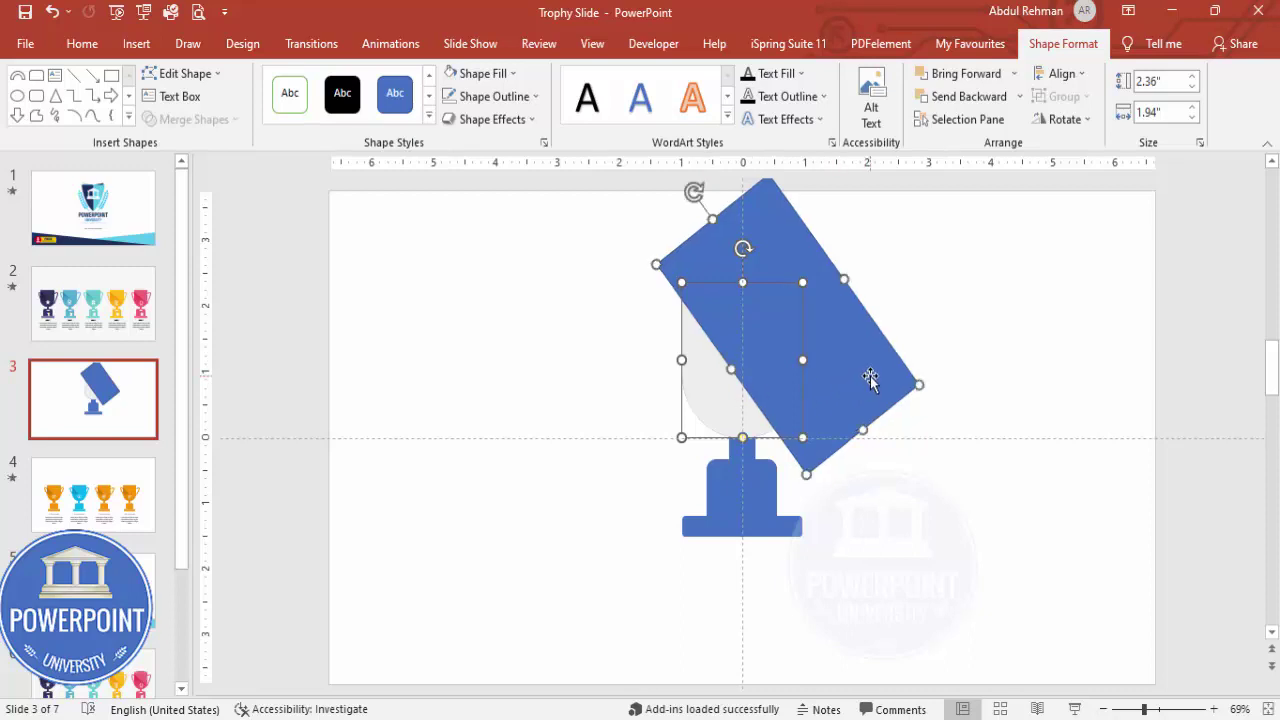
click(192, 119)
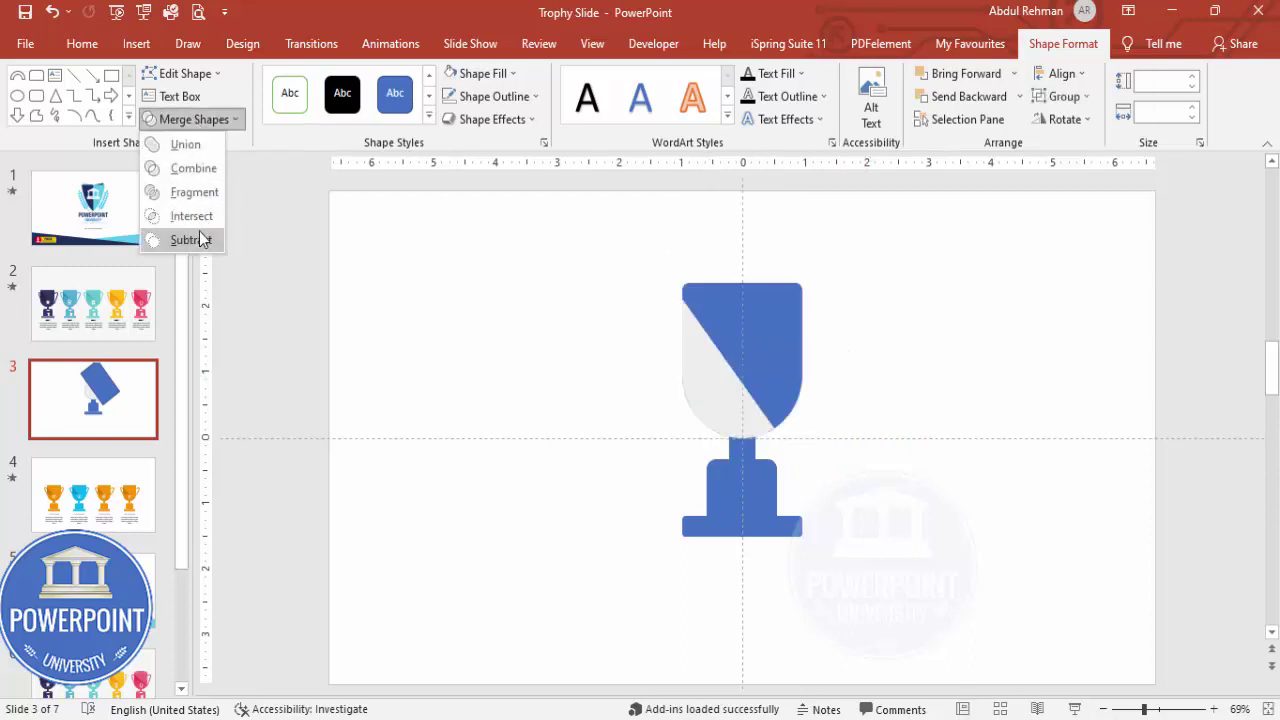
click(199, 234)
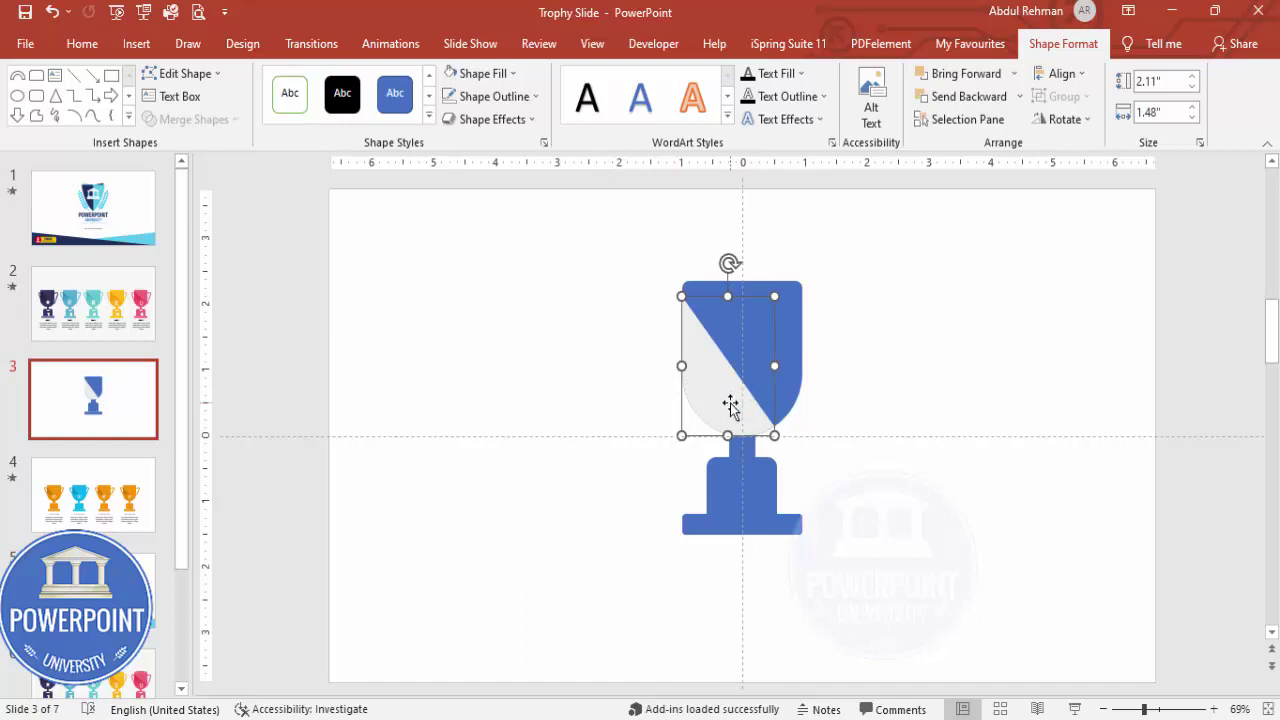
mouse_move(737, 414)
mouse_down()
mouse_move(831, 374)
mouse_move(950, 358)
mouse_move(729, 406)
mouse_up()
click(860, 391)
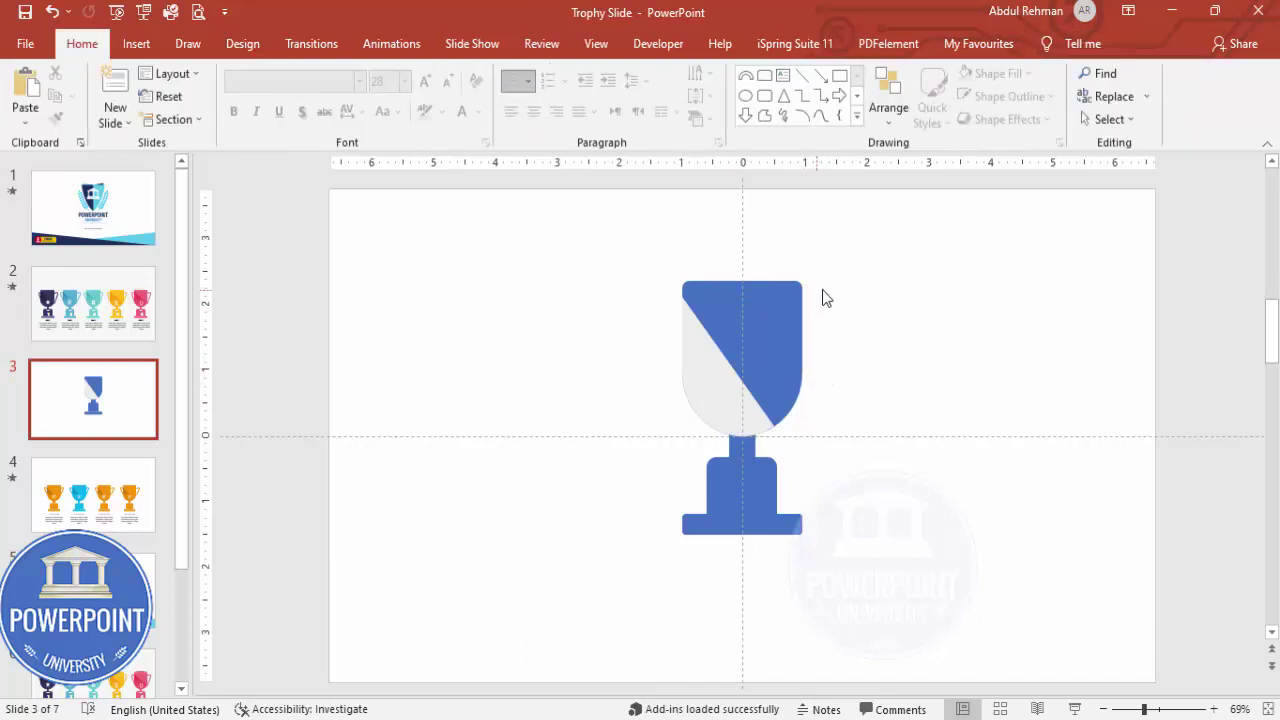
Step: Draw a Curve line along the cup's upper-right edge as the first handle
click(136, 43)
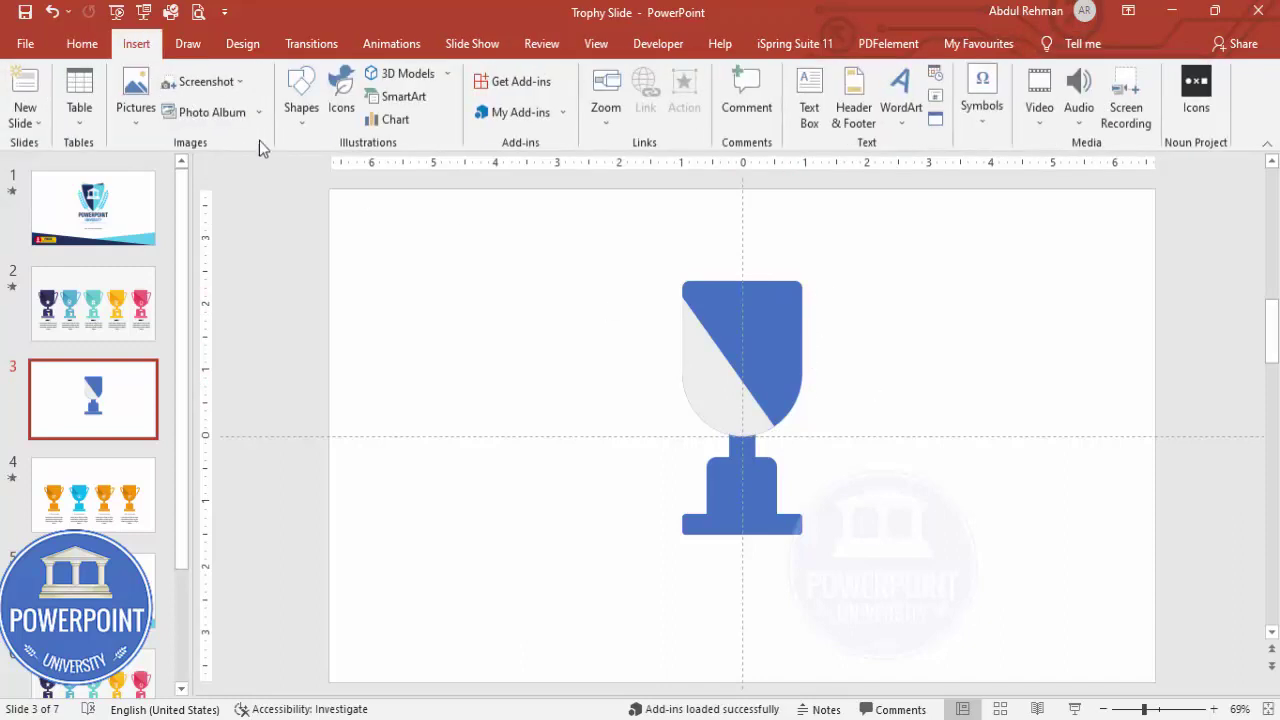
click(299, 118)
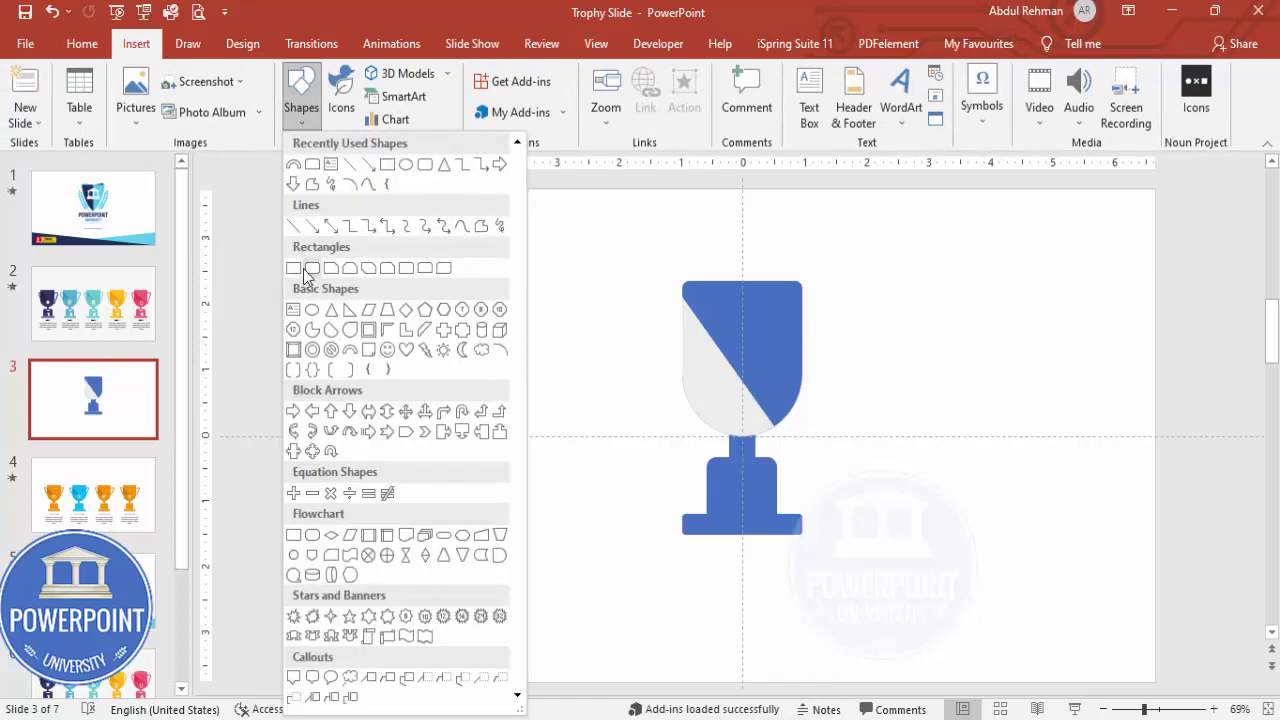
click(466, 232)
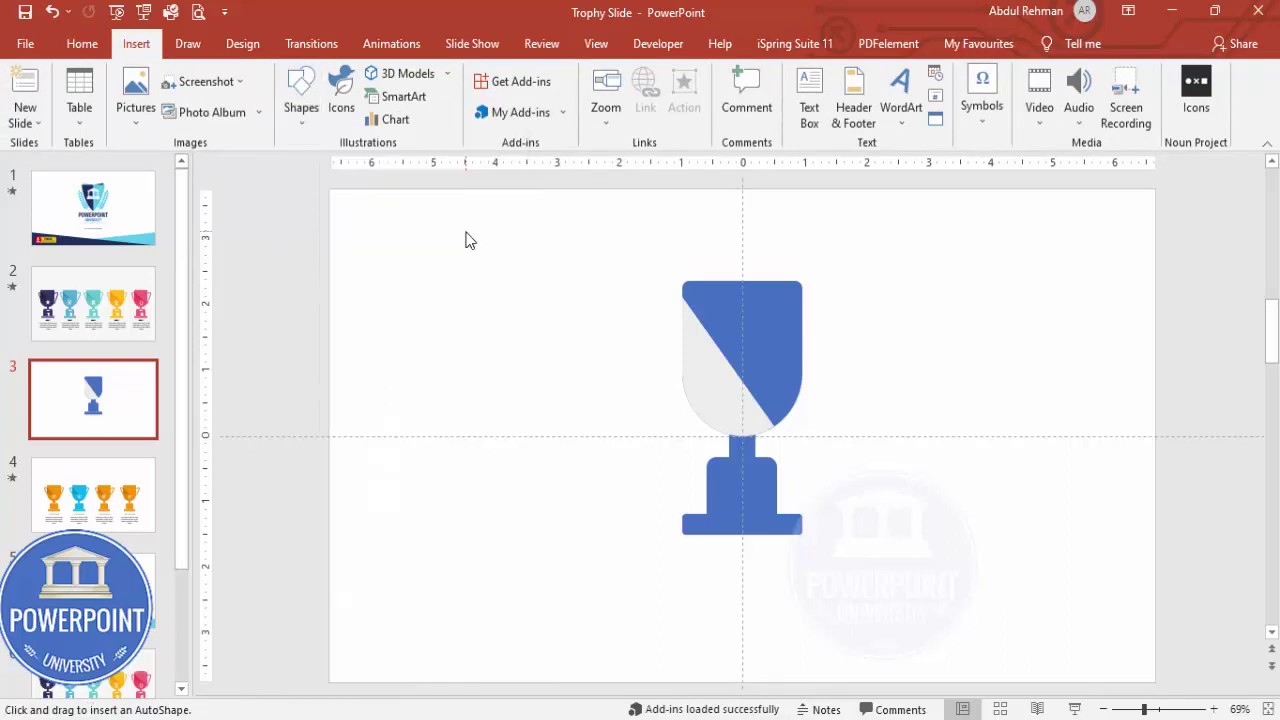
click(830, 298)
double_click(800, 373)
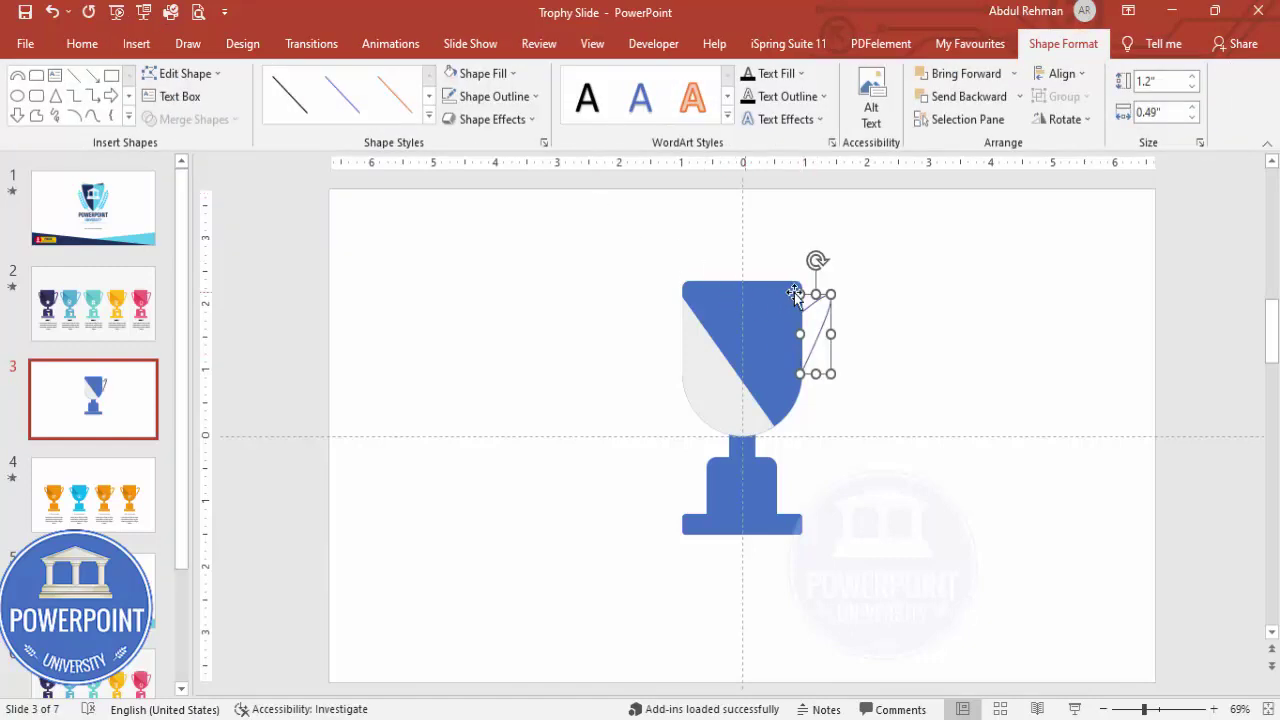
Step: Set the handle's outline width to 10 pt in Format Shape and nudge it left
click(527, 99)
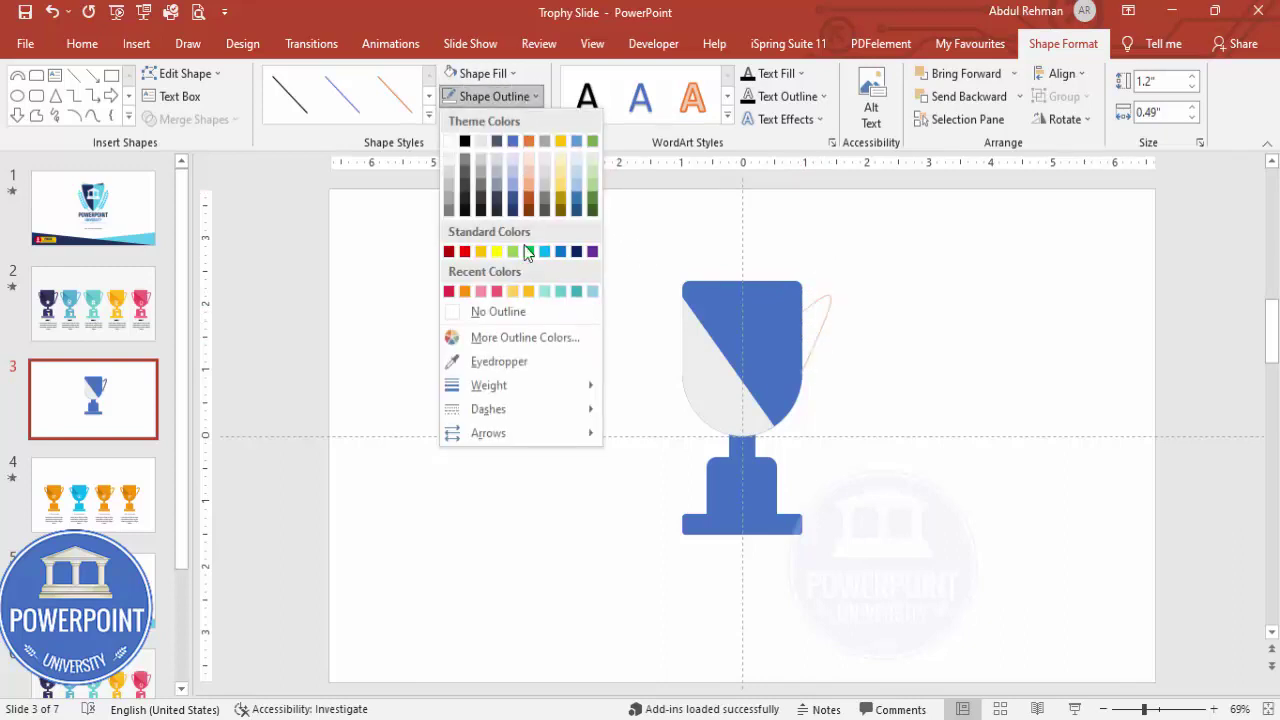
mouse_move(527, 407)
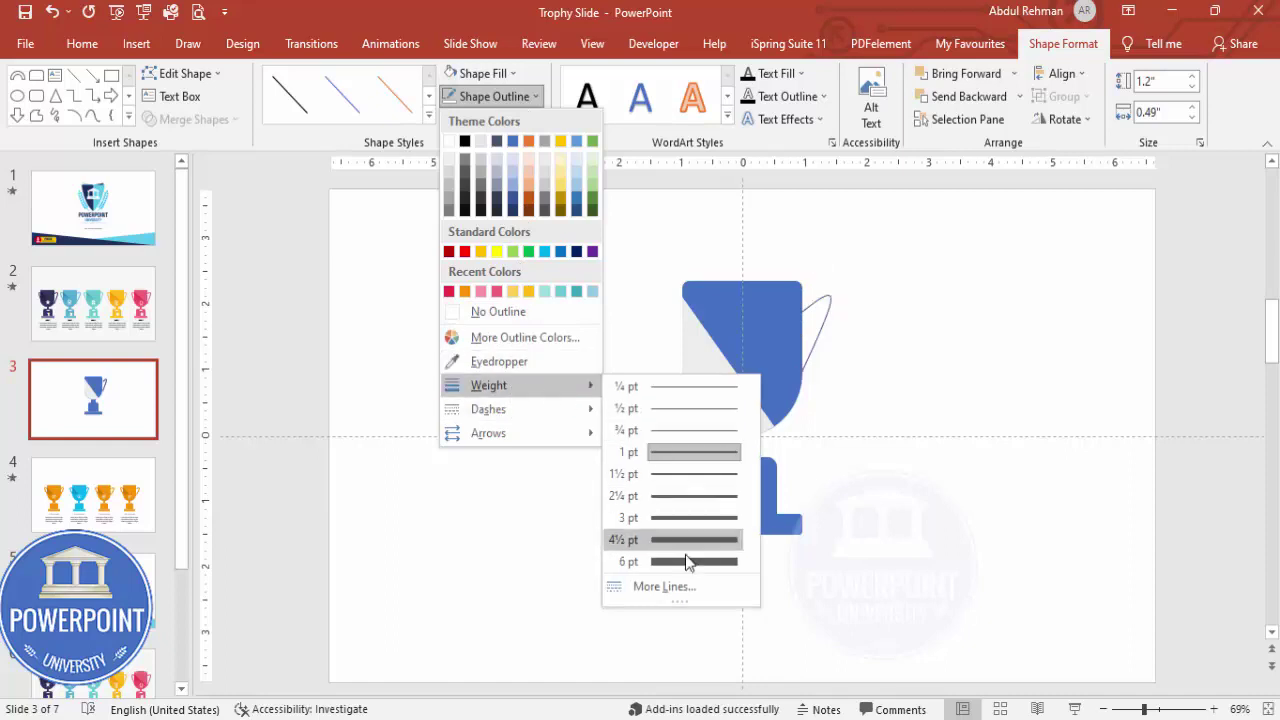
click(673, 589)
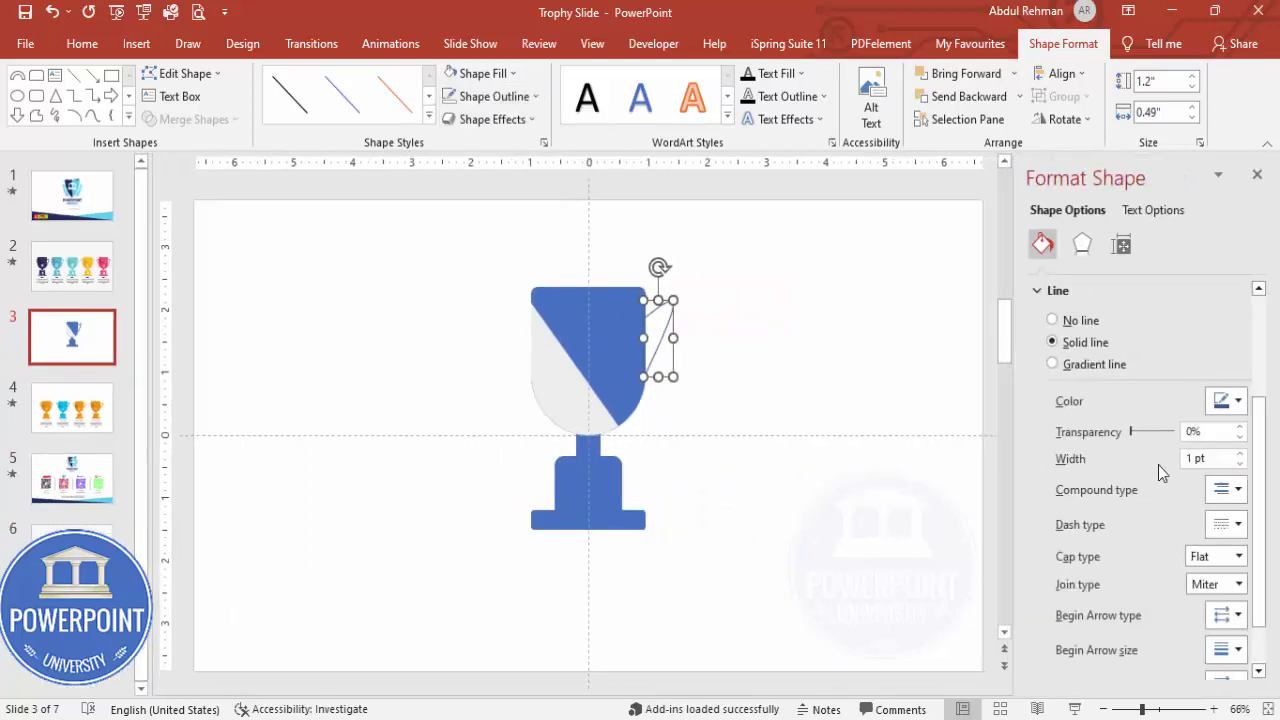
drag(1240, 454, 1240, 456)
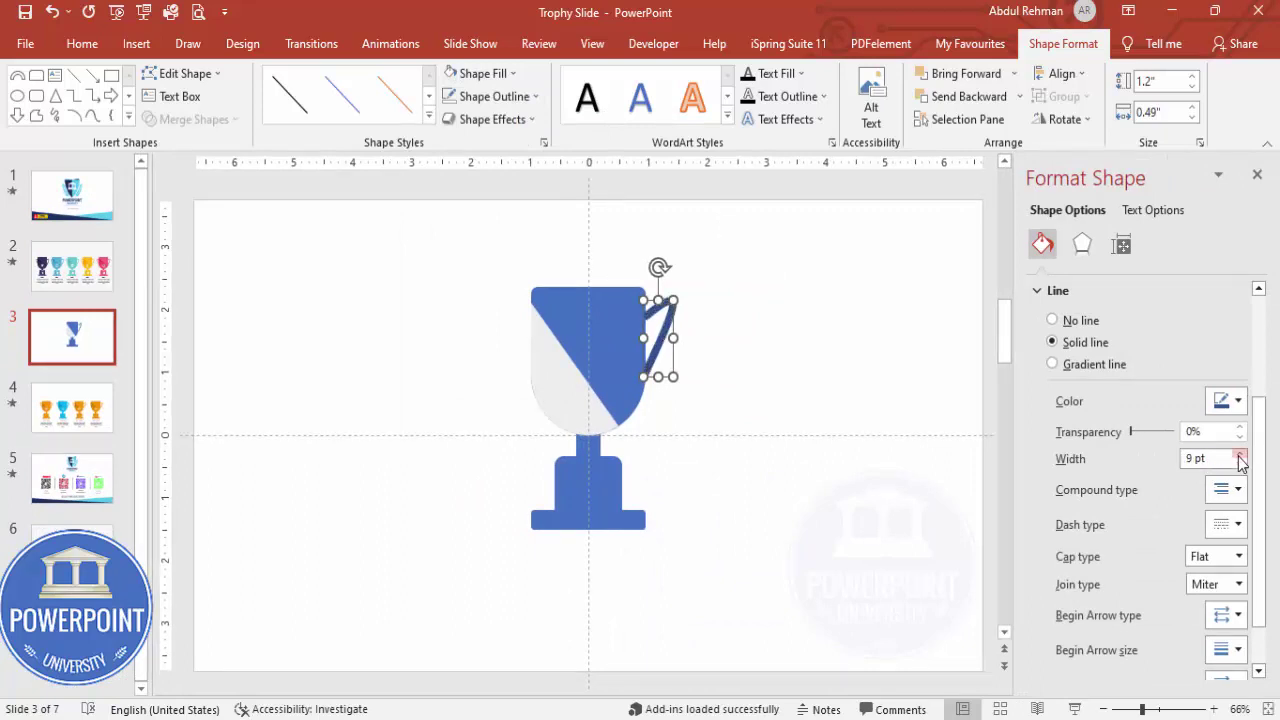
drag(1240, 455, 1240, 455)
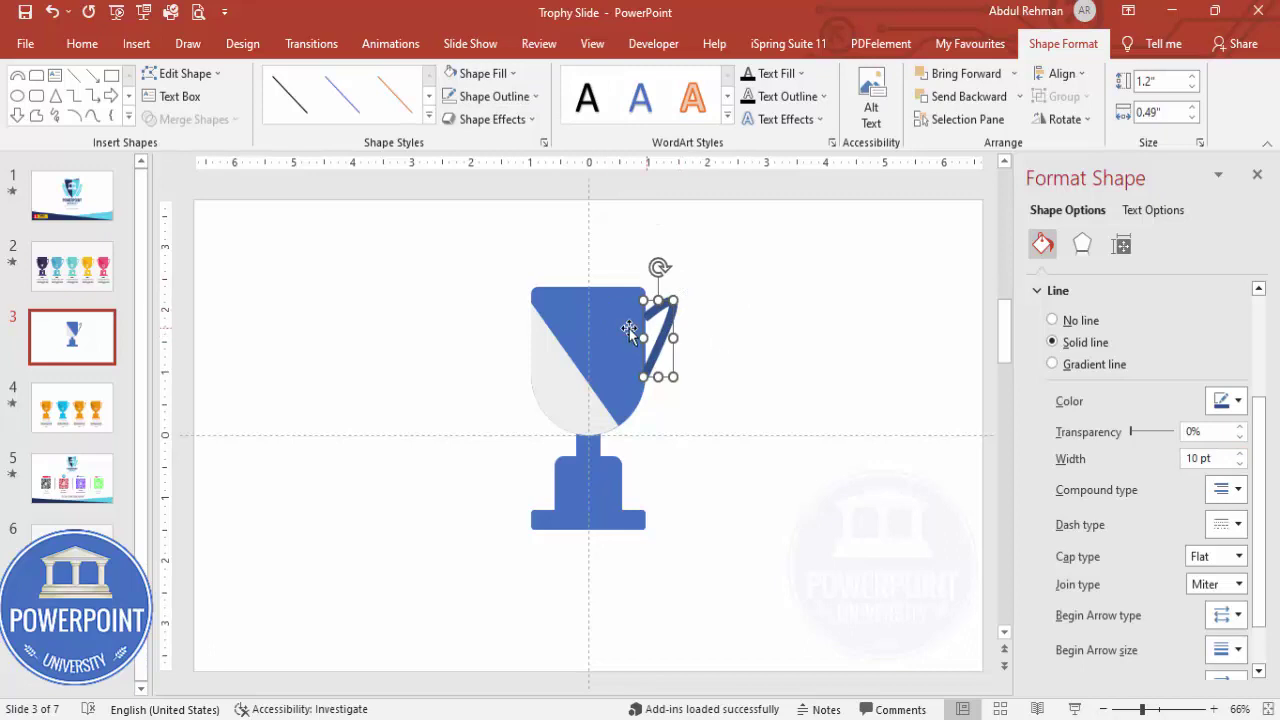
key(Left)
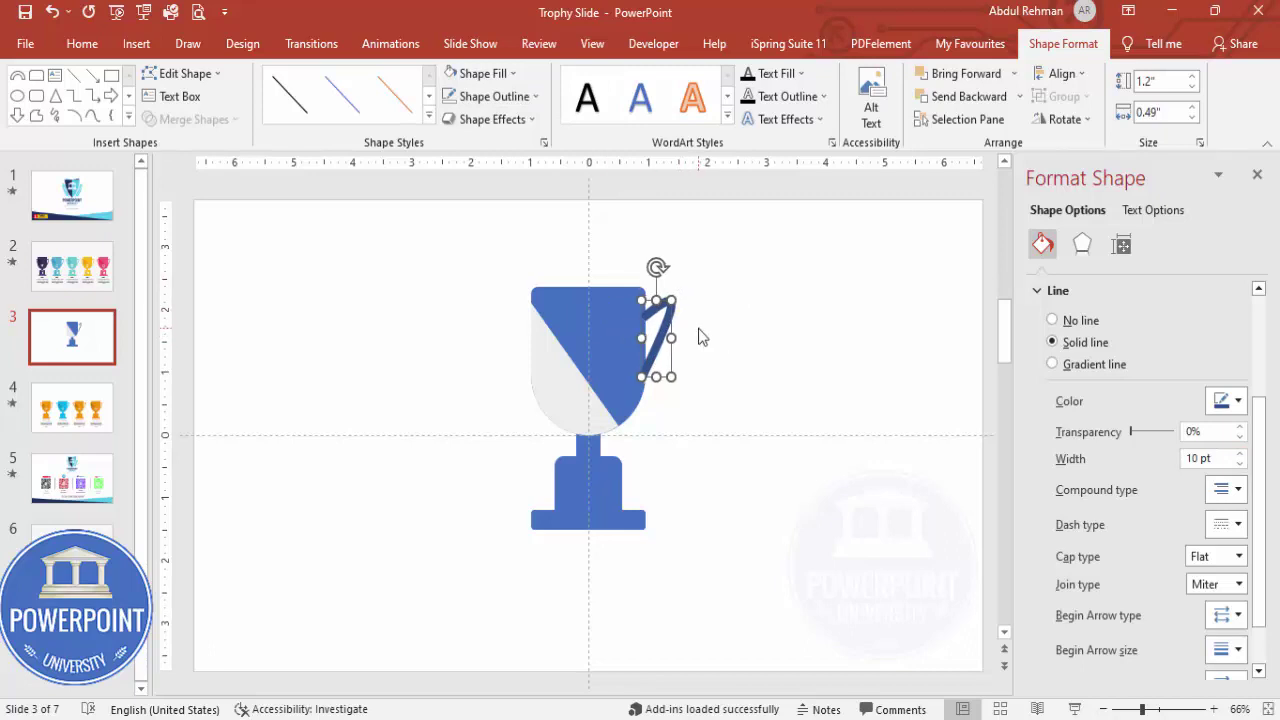
Step: Copy the handle to the cup's left side and flip it horizontally
drag(667, 327, 560, 330)
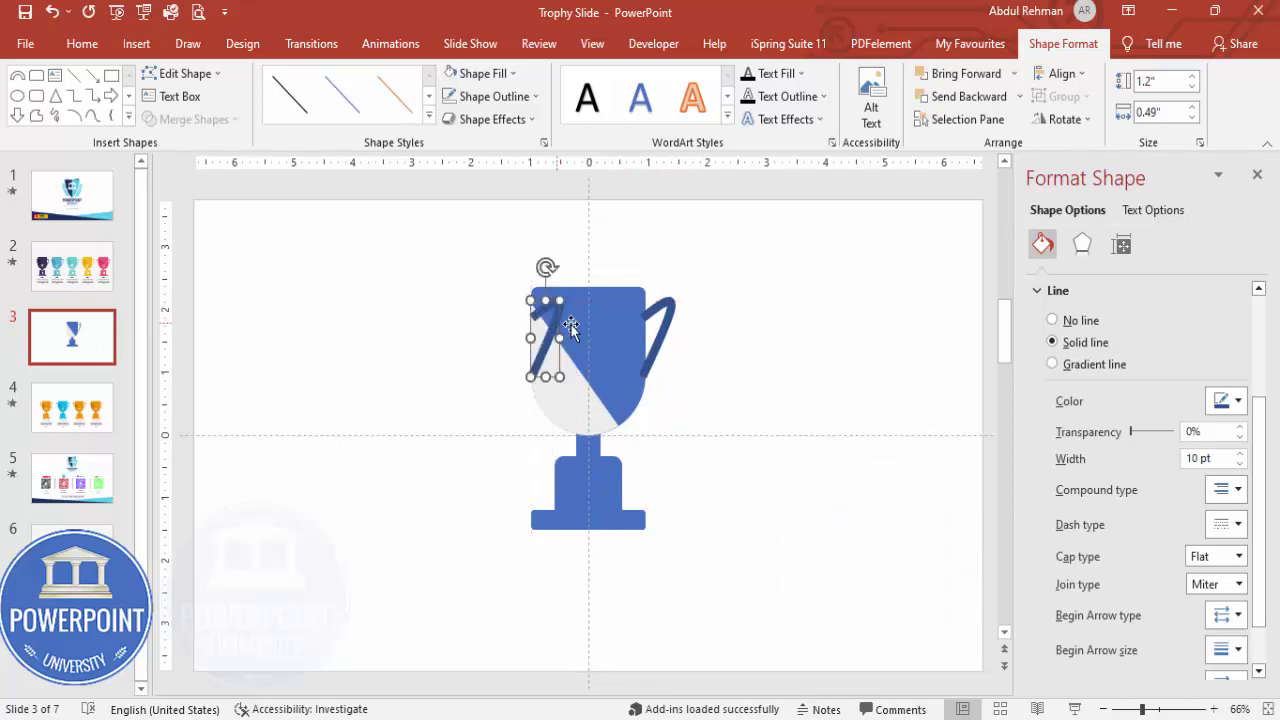
click(1063, 119)
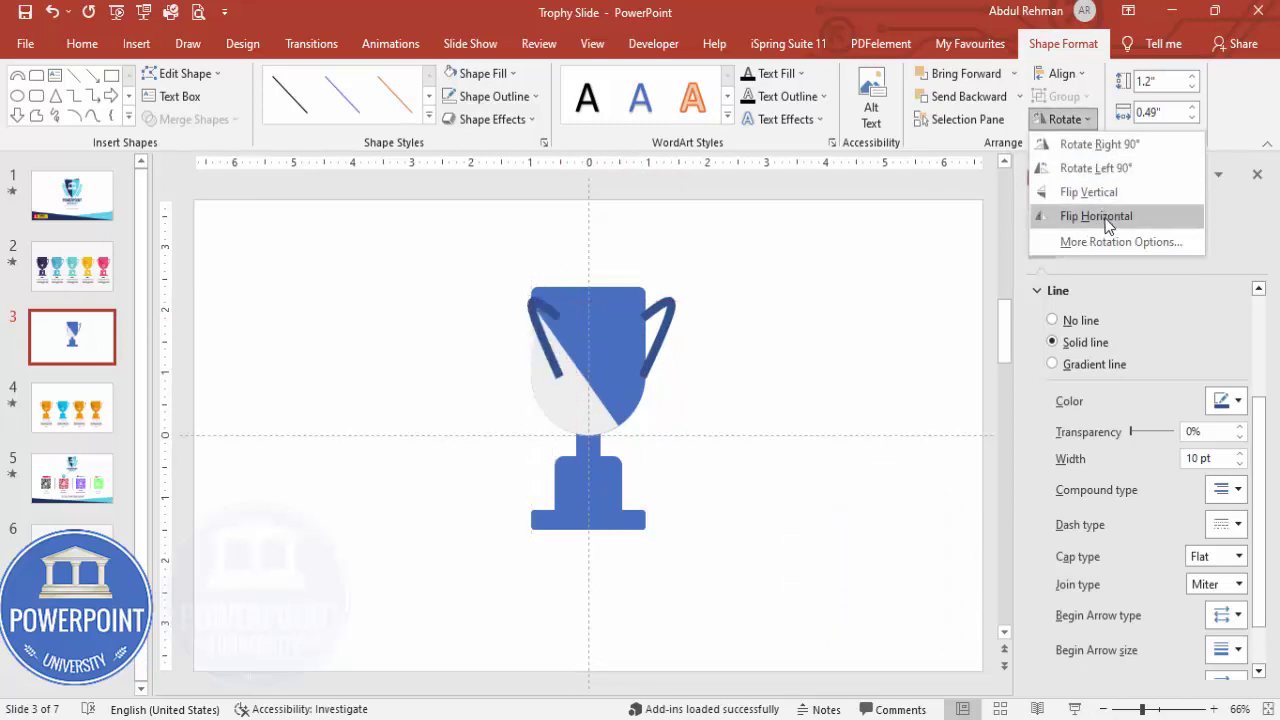
click(1096, 216)
key(Left)
key(Left)
key(Left)
key(Left)
key(Left)
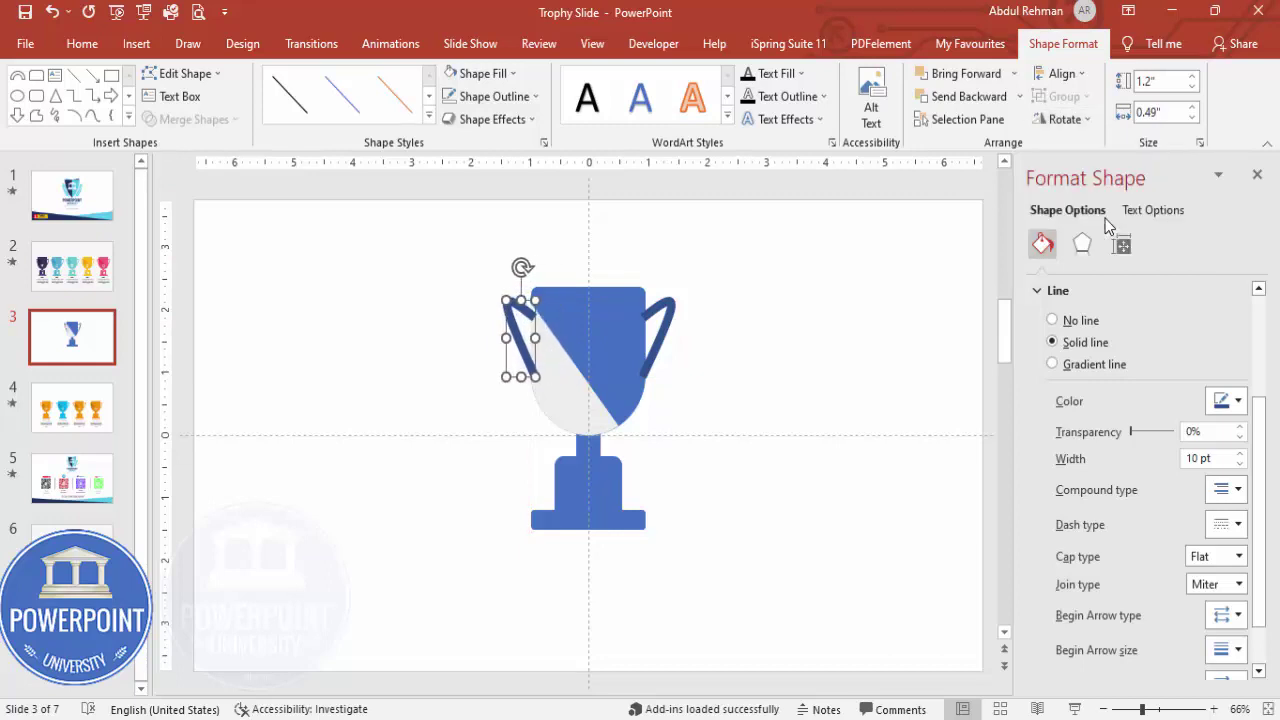
Step: Send both handles behind the cup
shift+click(661, 306)
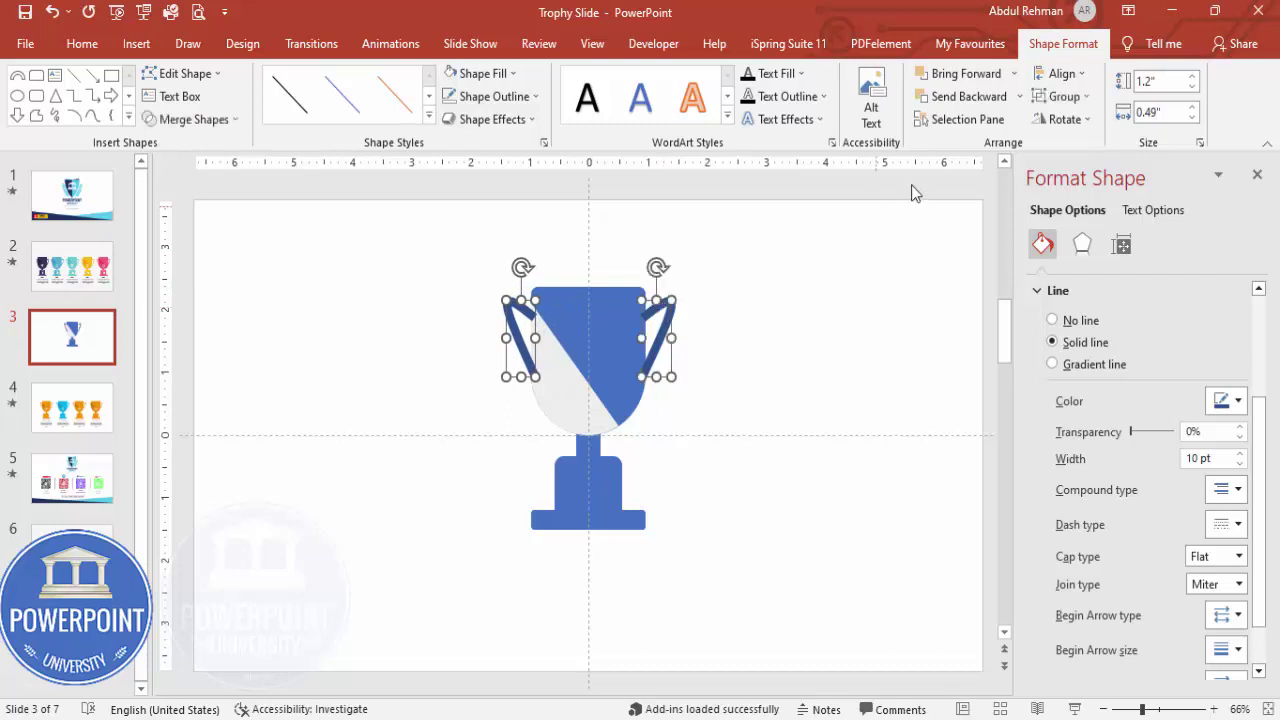
click(1019, 96)
click(991, 146)
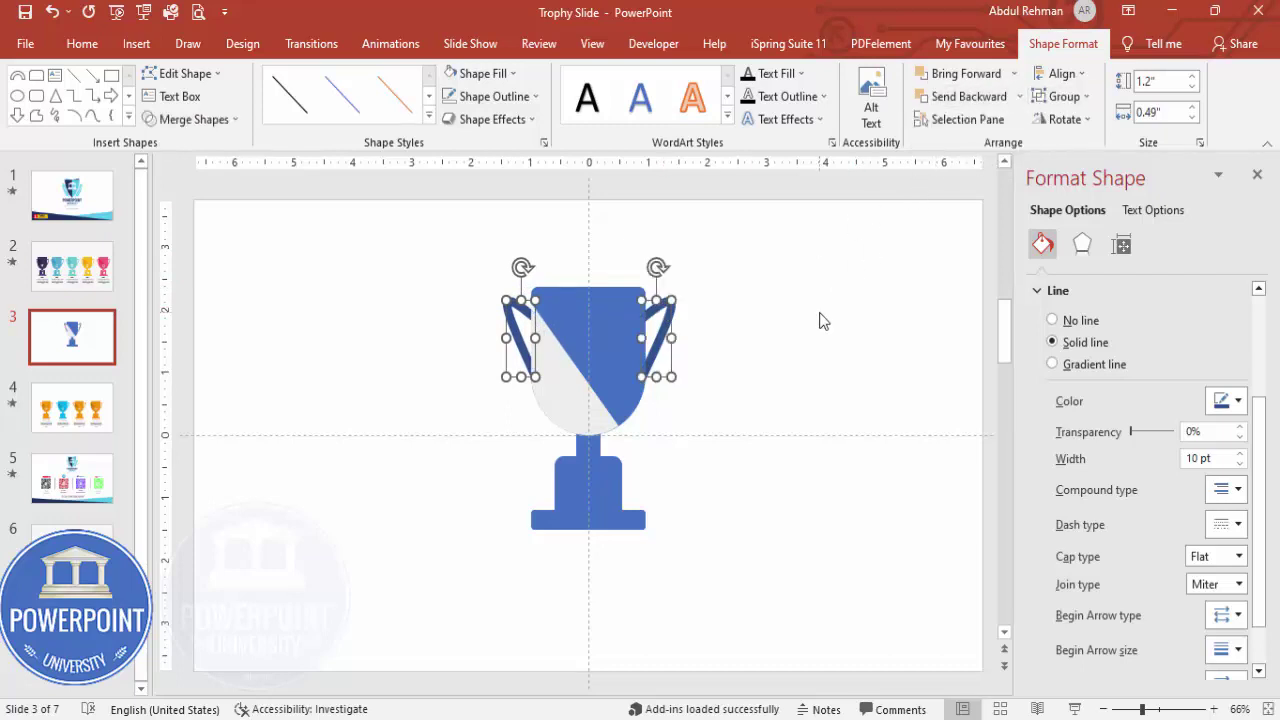
click(820, 320)
click(566, 392)
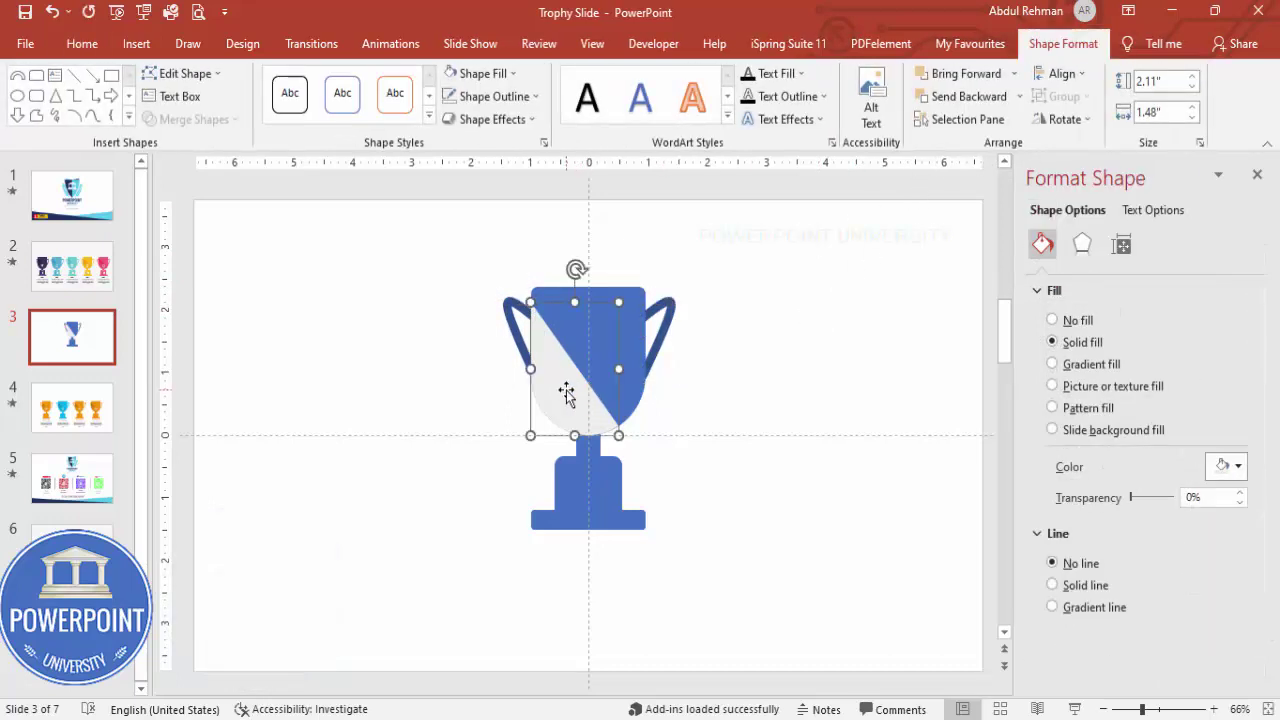
Step: Give the grey cup highlight a gradient fill and adjust its gradient stops
click(1091, 364)
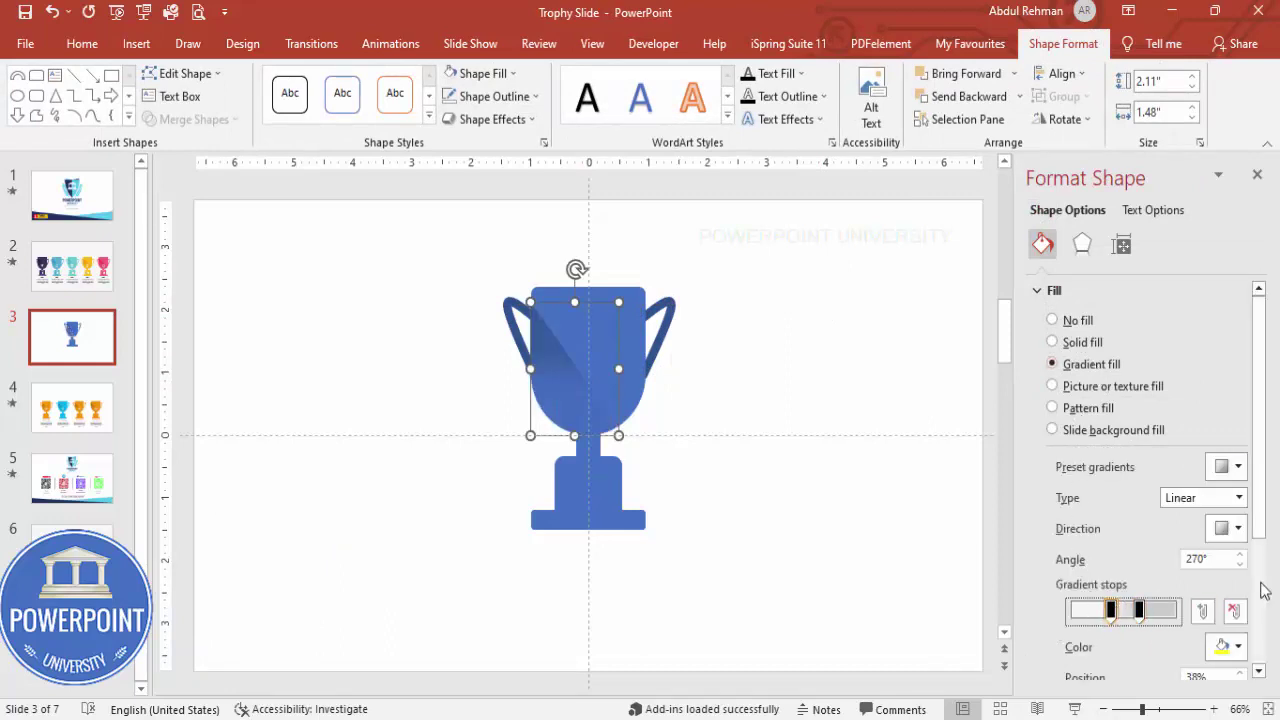
drag(1266, 511, 1272, 576)
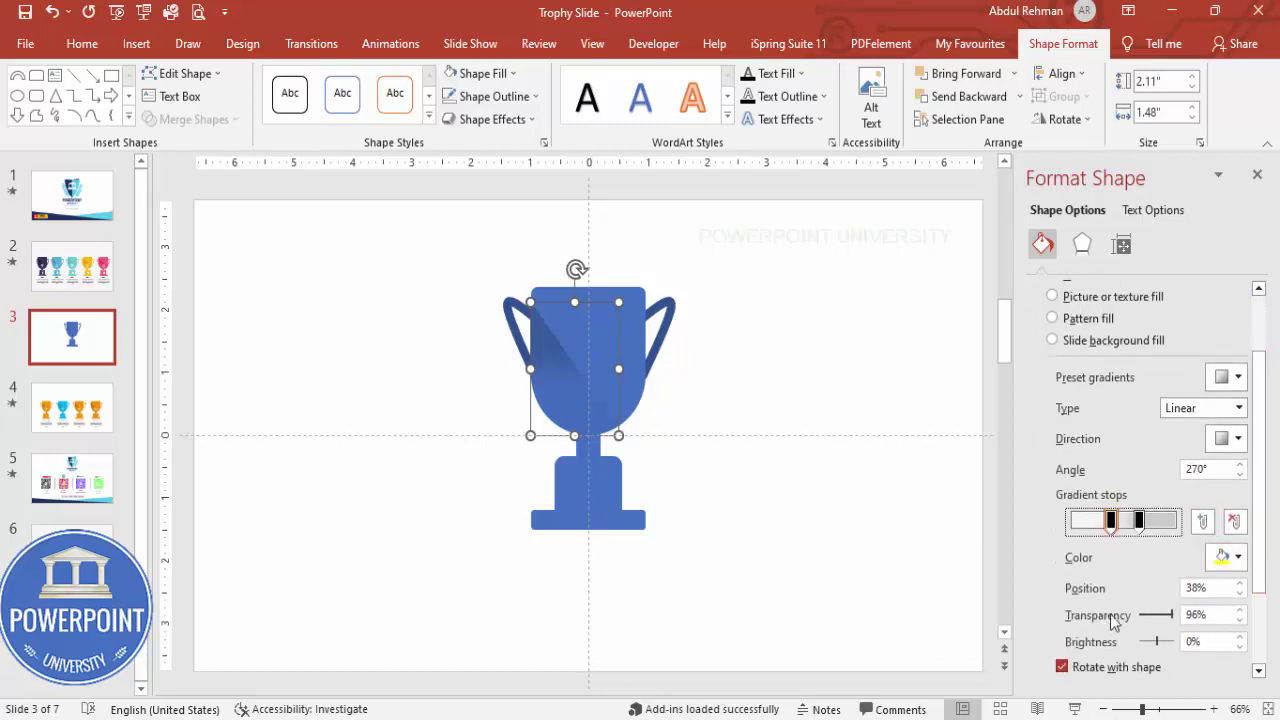
click(1228, 556)
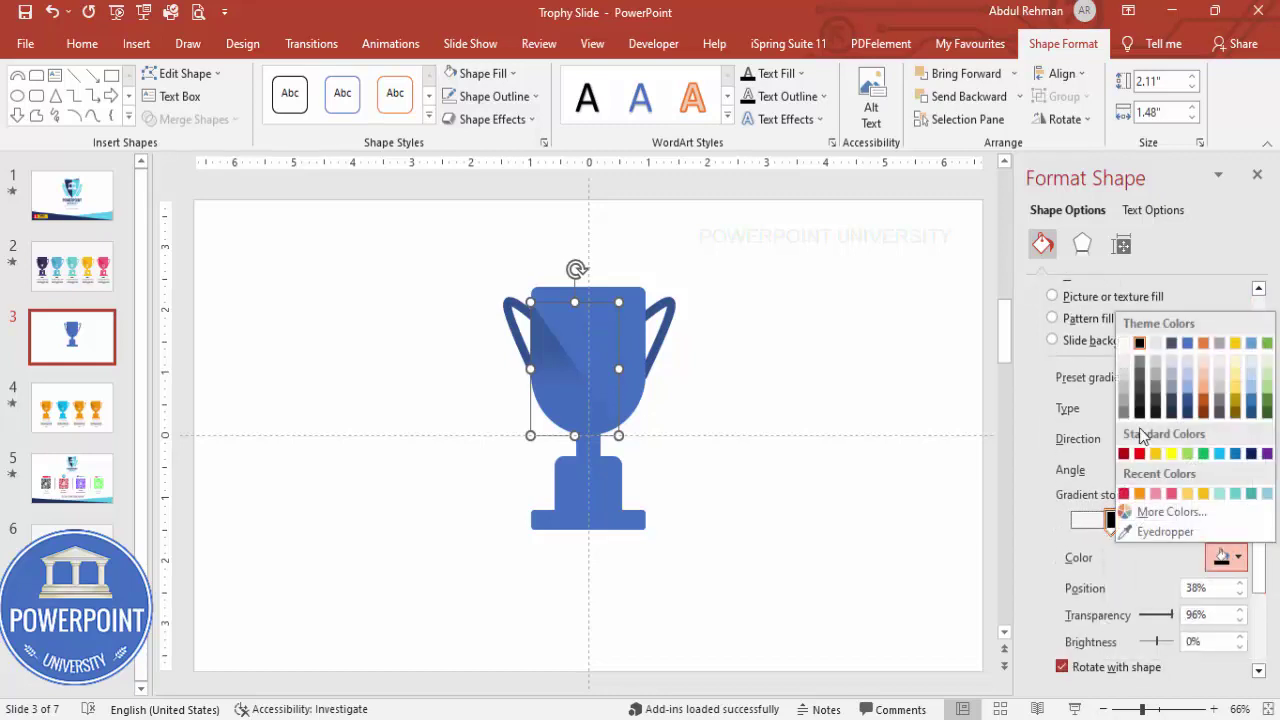
click(1172, 617)
click(1140, 521)
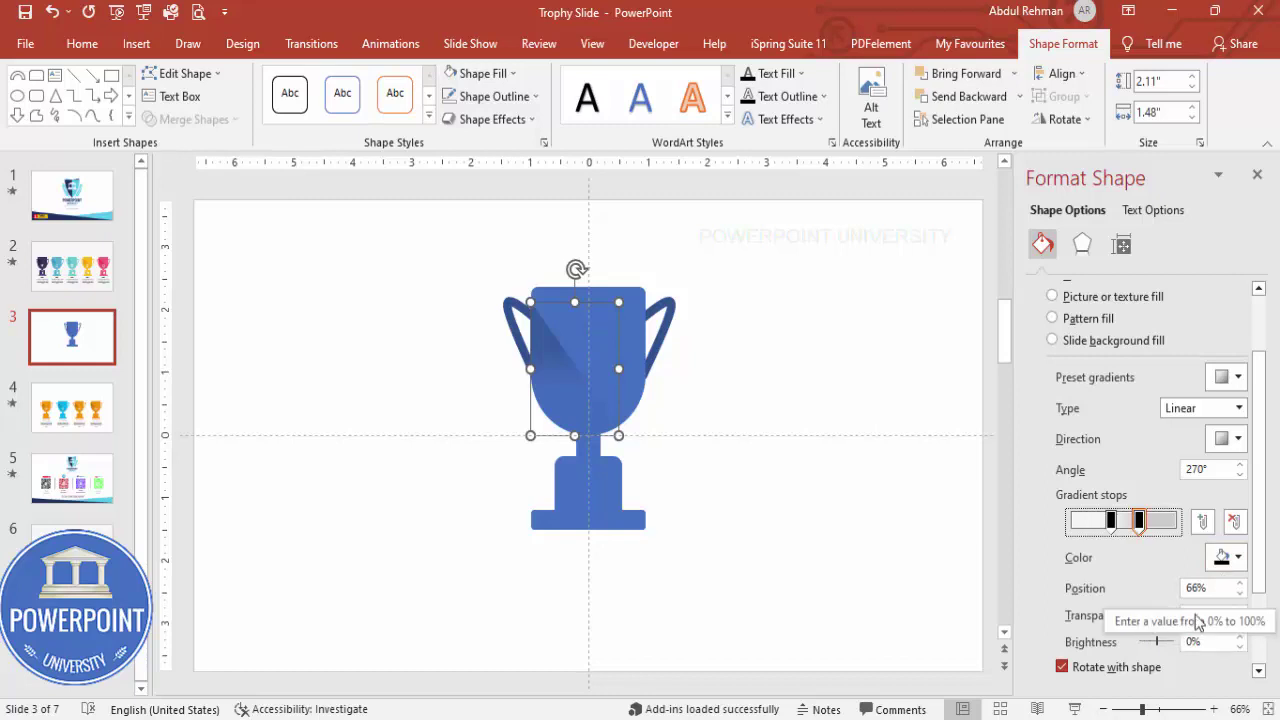
Step: Set the gradient direction to Linear Diagonal – Bottom Right to Top Left
click(1238, 440)
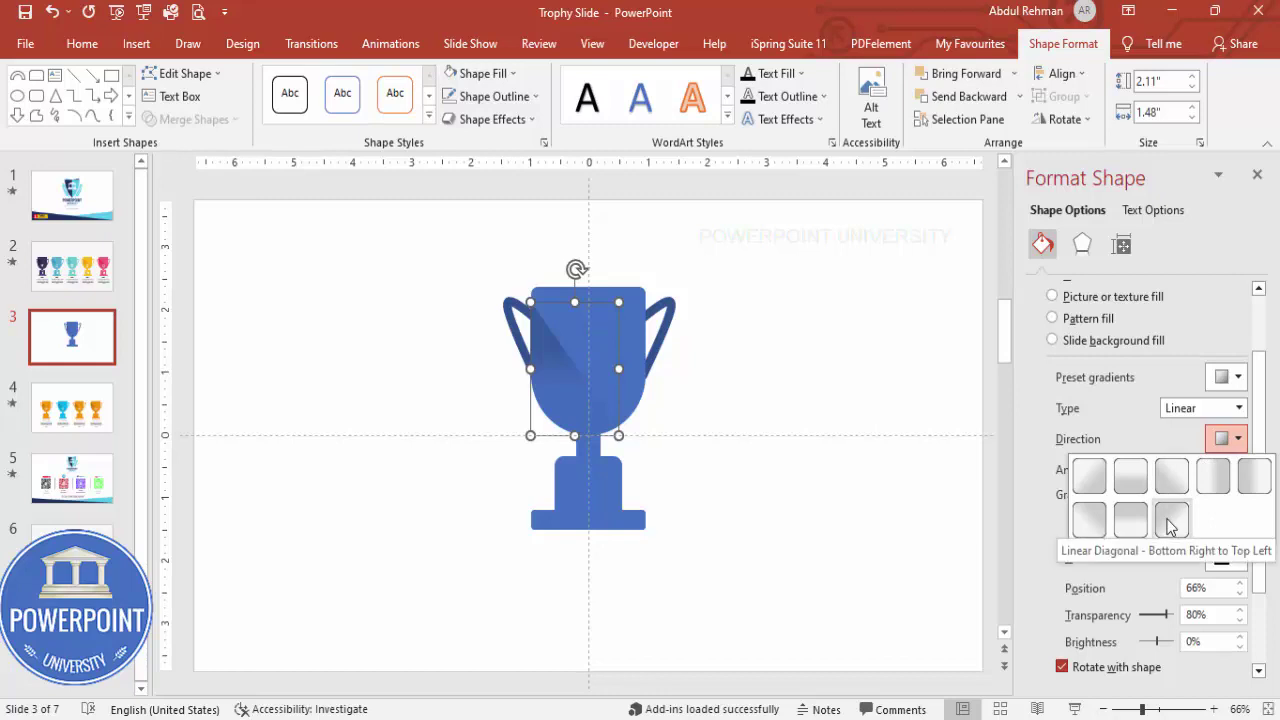
click(1172, 522)
click(1236, 439)
click(1187, 485)
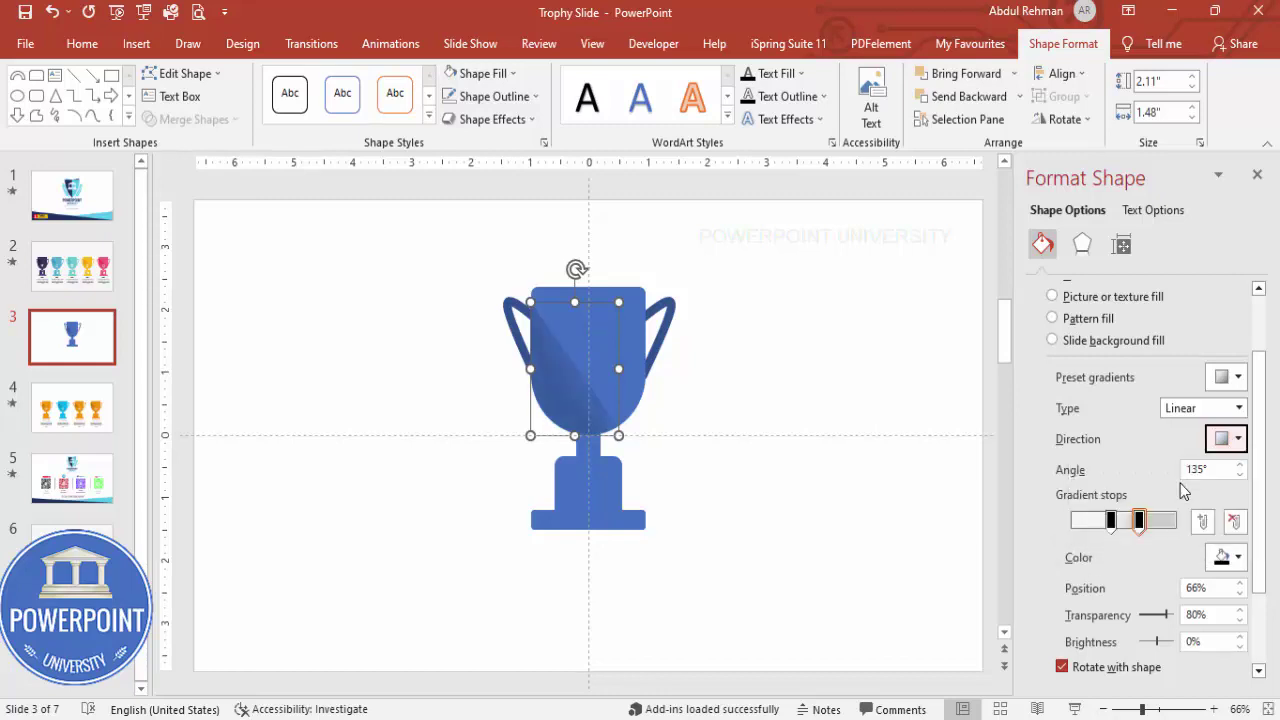
click(1237, 439)
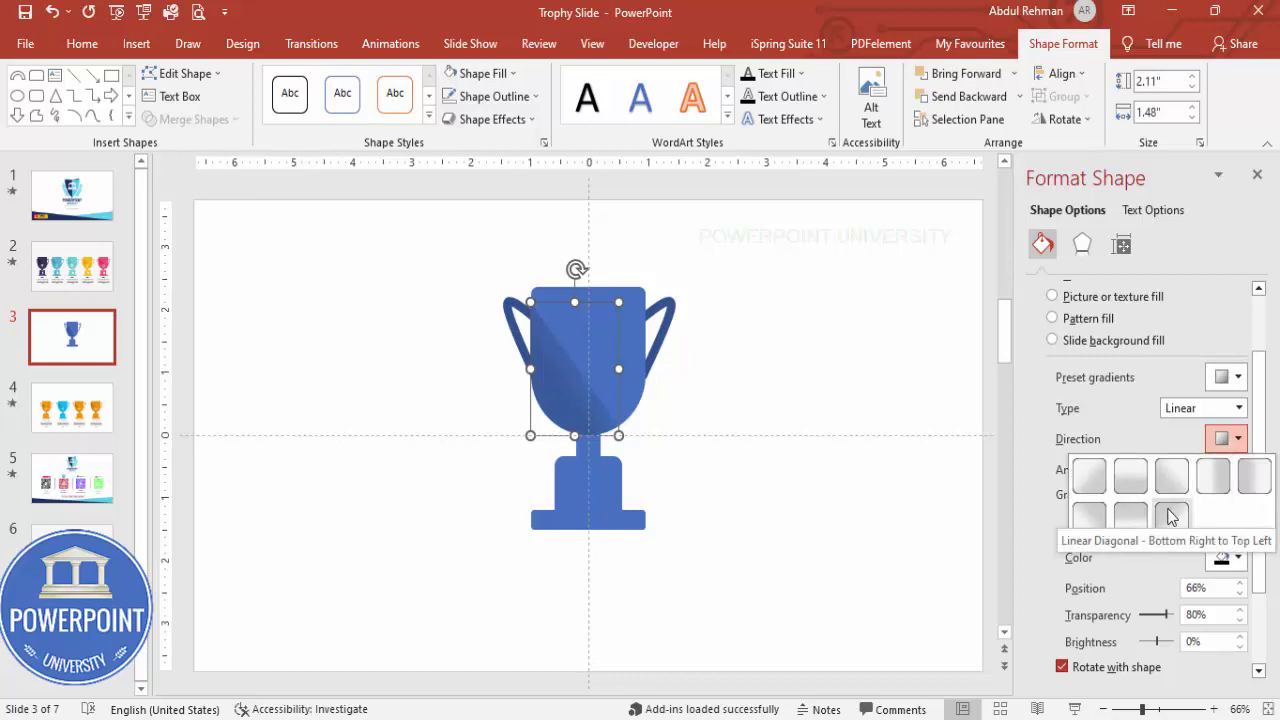
click(1172, 515)
click(762, 348)
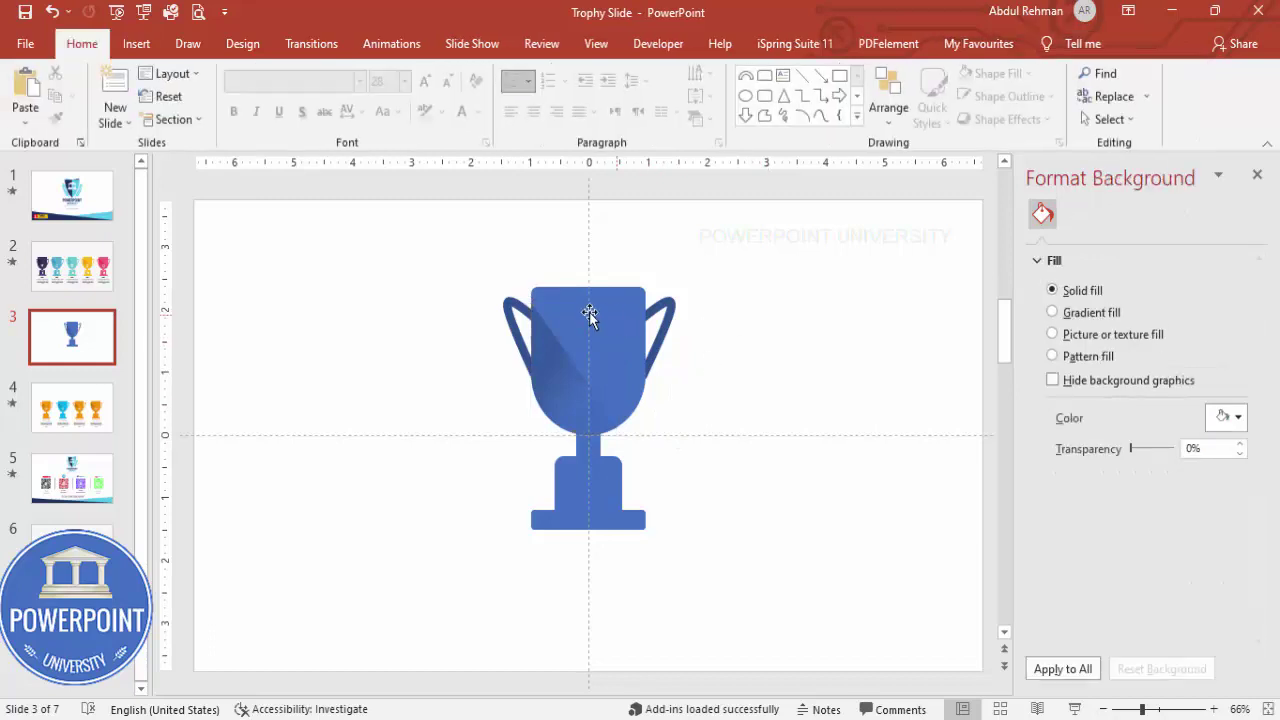
Step: Select the cup, both handles, stem and base pieces, then abandon merging and clear the selection
click(619, 305)
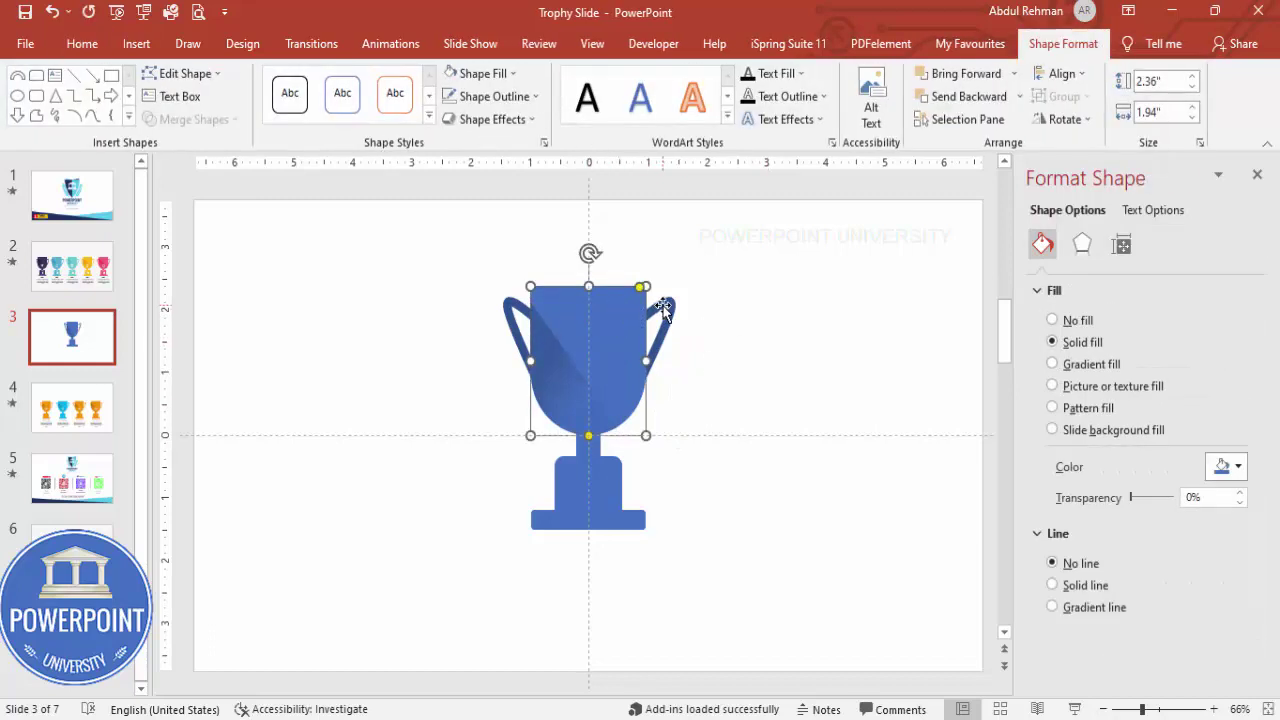
shift+click(667, 310)
shift+click(520, 309)
shift+click(588, 425)
shift+click(596, 460)
shift+click(609, 486)
shift+click(635, 521)
click(193, 119)
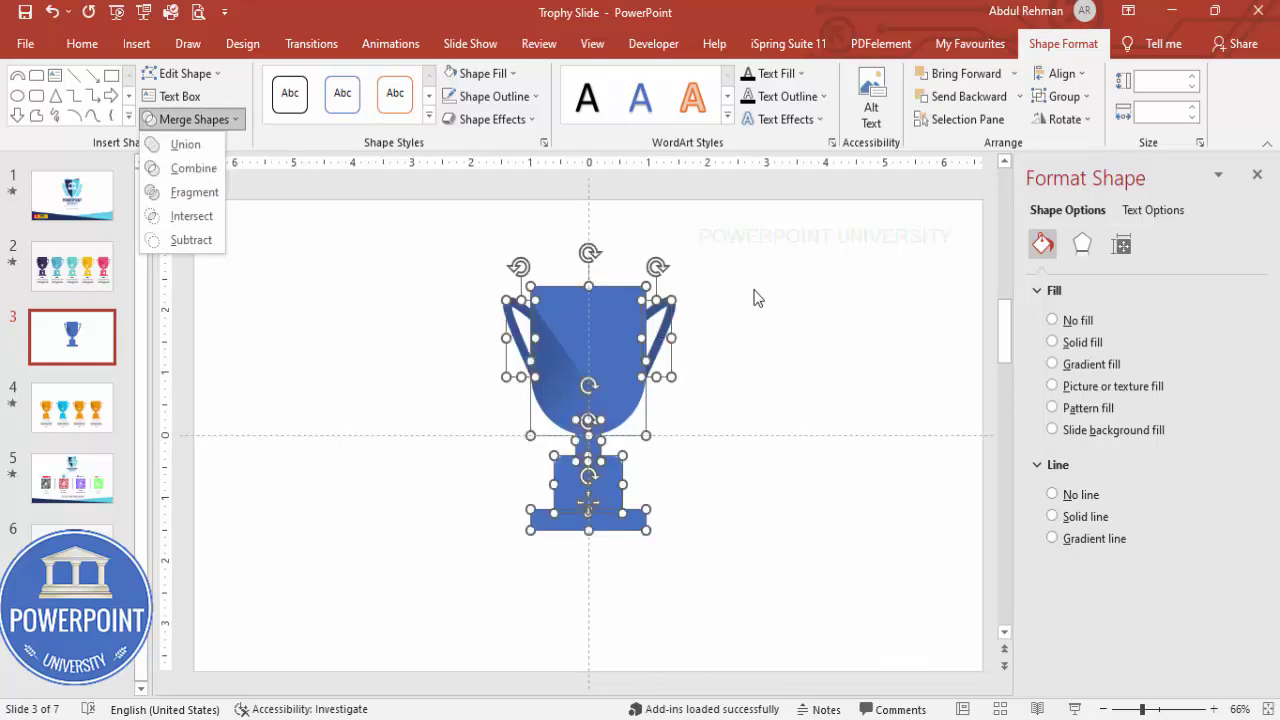
click(678, 316)
click(759, 332)
Step: Union the cup, stem neck, pedestal and base bar into one shape
click(617, 312)
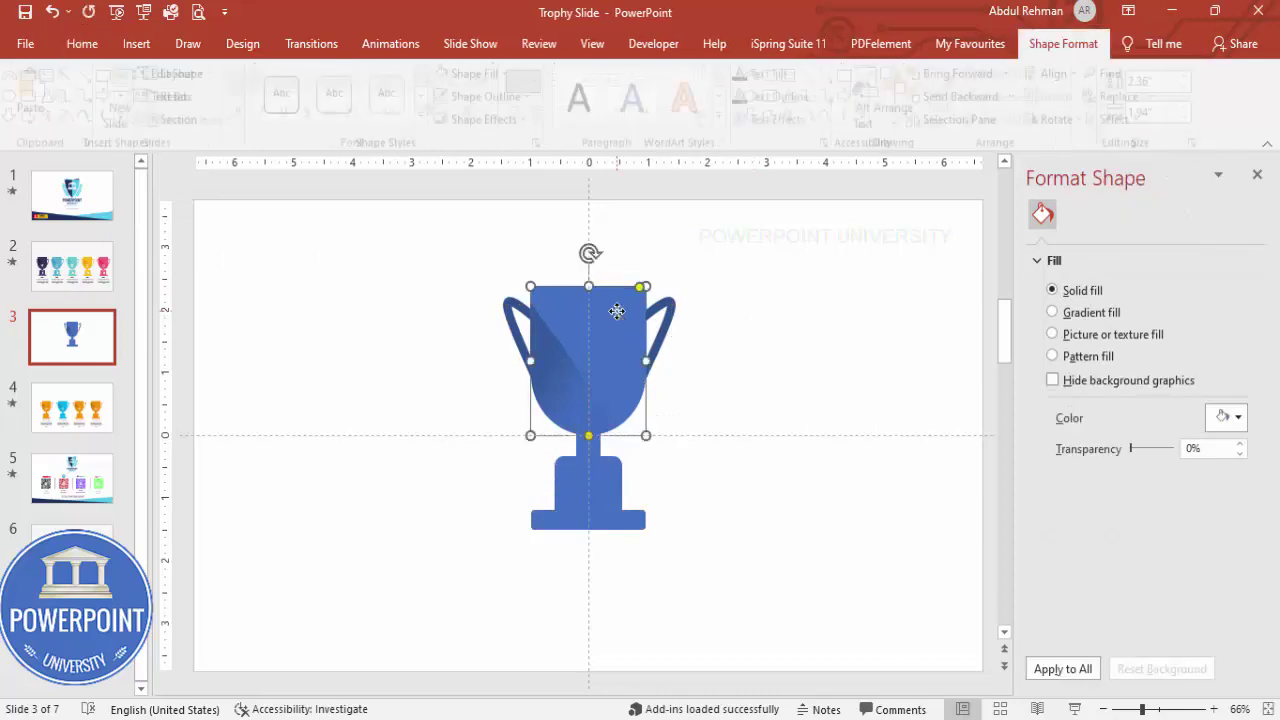
shift+click(594, 449)
shift+click(617, 486)
shift+click(636, 522)
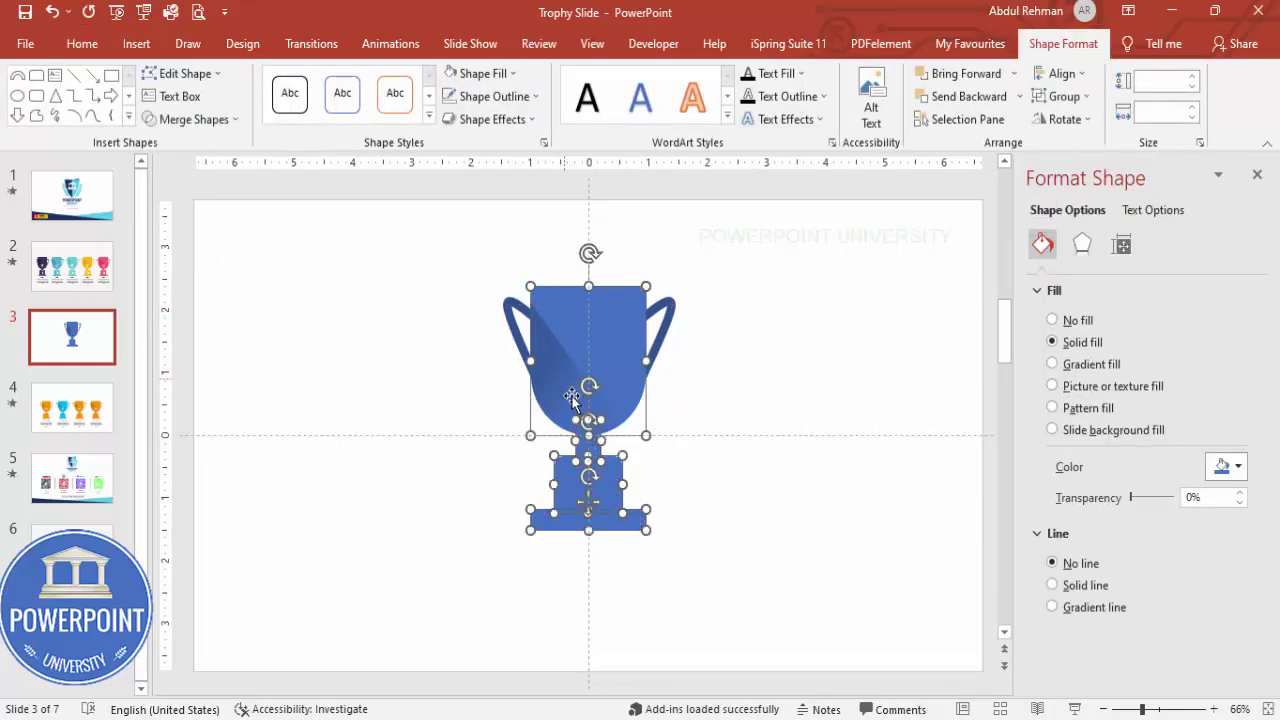
click(194, 119)
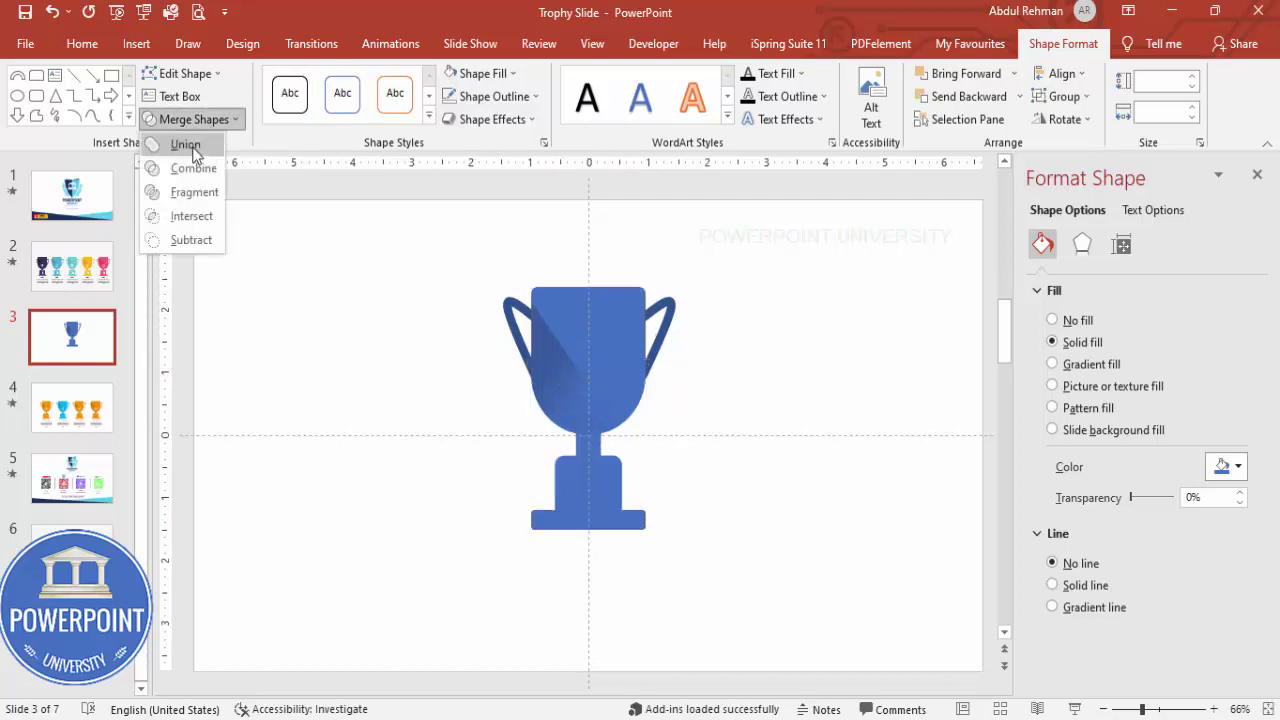
click(178, 140)
key(Escape)
Step: Group all trophy pieces with Ctrl+G, shrink the group and move it left
mouse_move(398, 238)
mouse_down()
mouse_move(743, 591)
mouse_move(824, 626)
mouse_up()
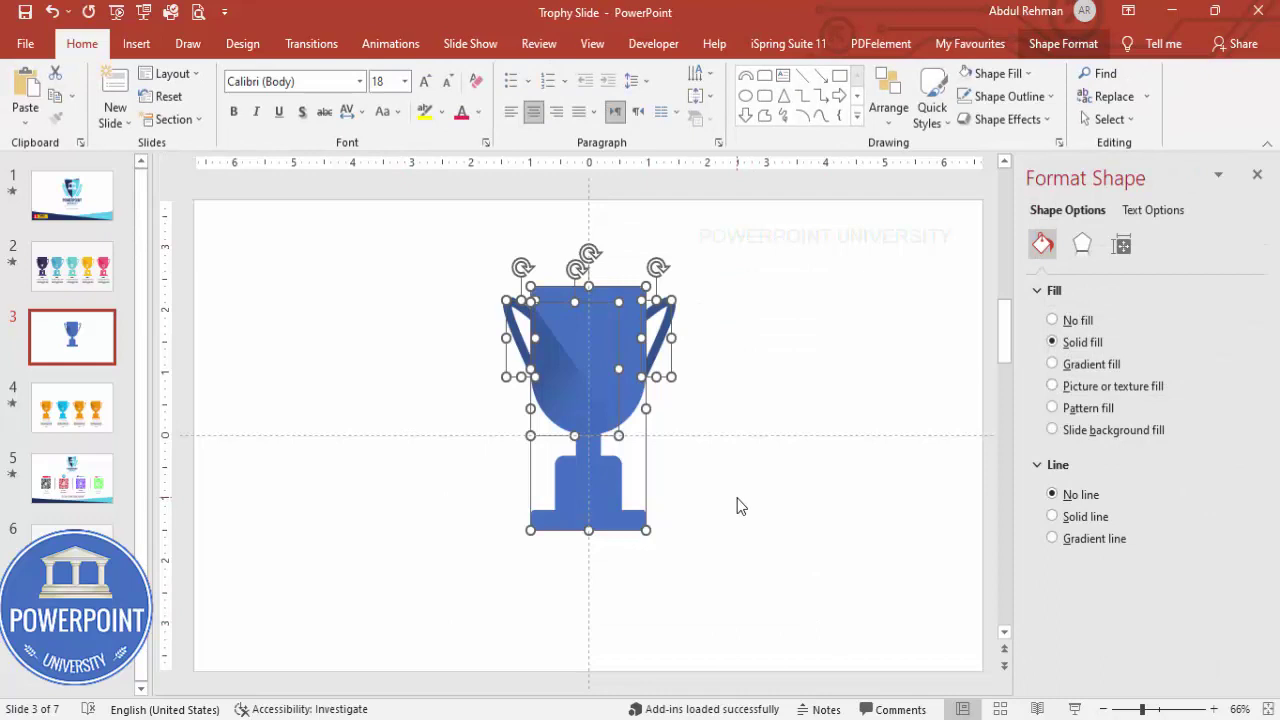
key(ctrl+g)
drag(498, 277, 551, 357)
drag(620, 437, 336, 430)
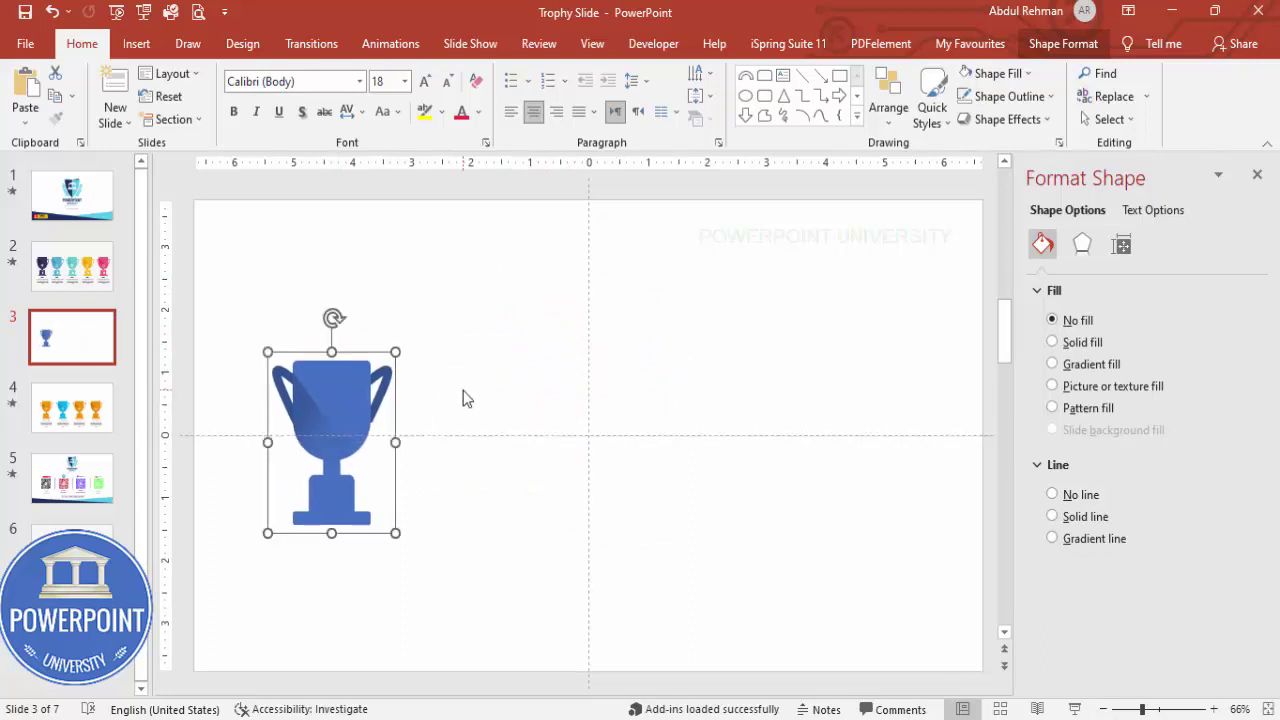
Step: Insert the target icon and set its height to 0.5"
click(138, 46)
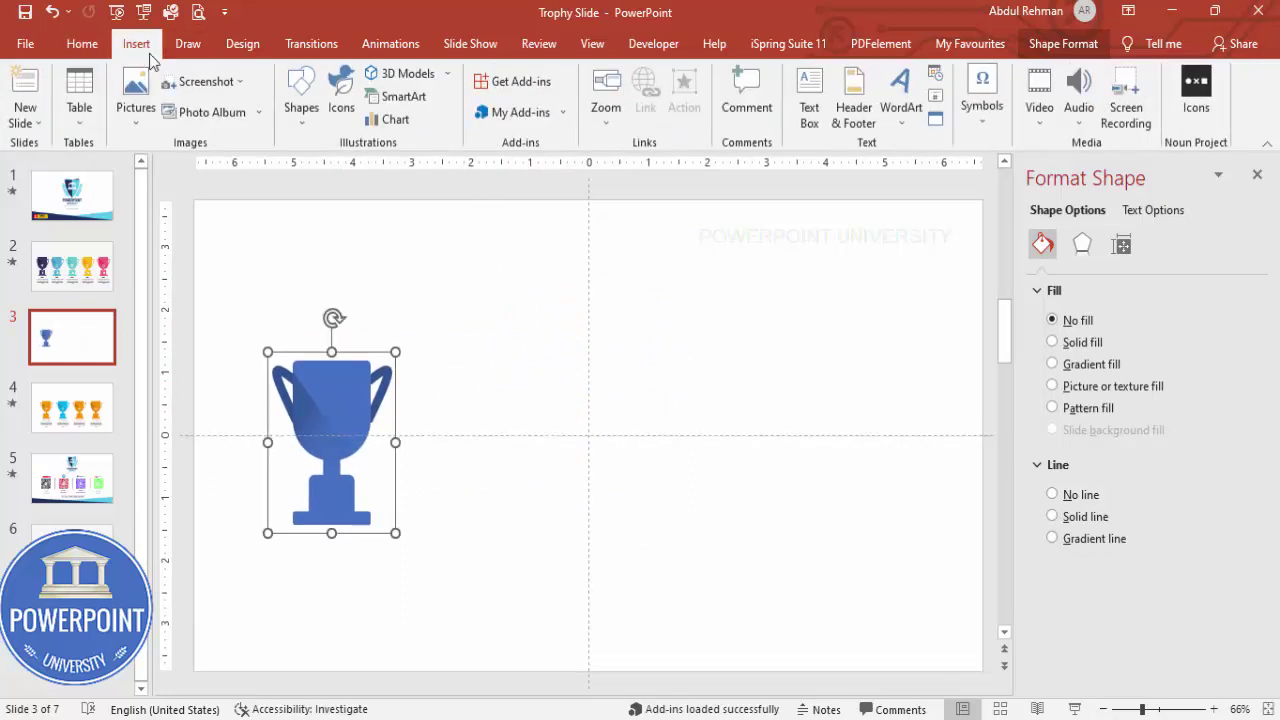
click(340, 90)
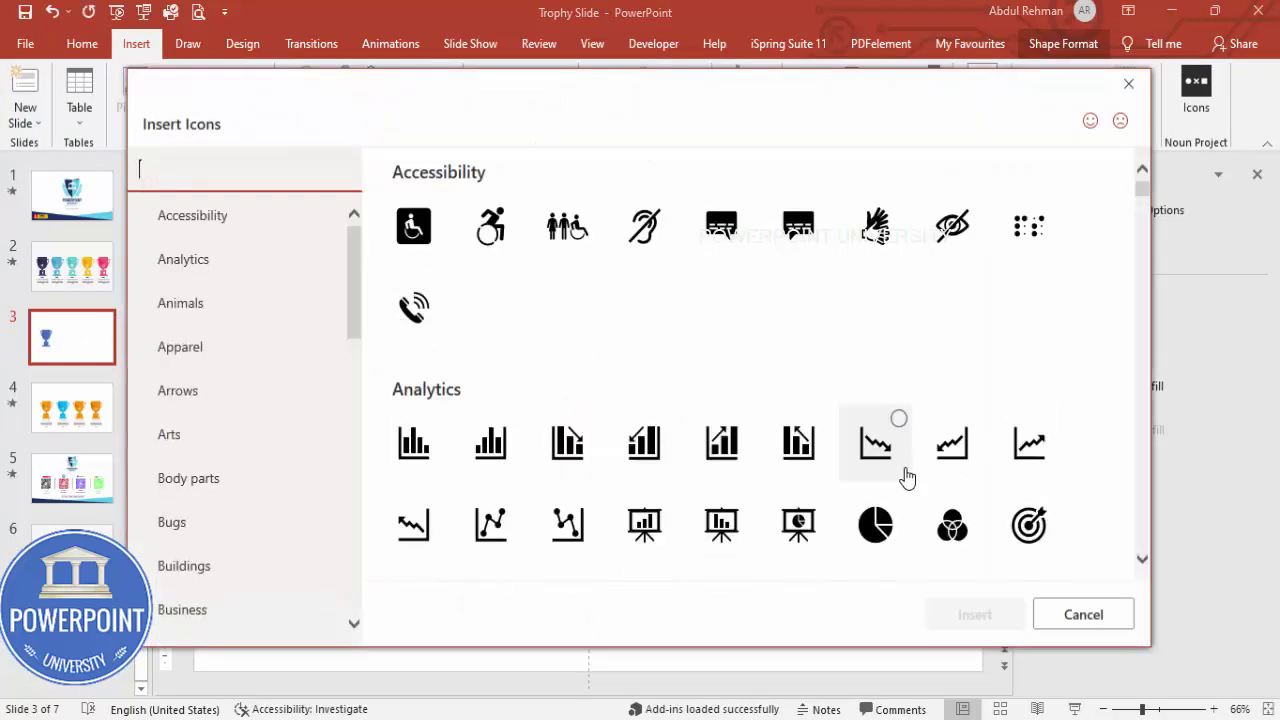
click(1028, 523)
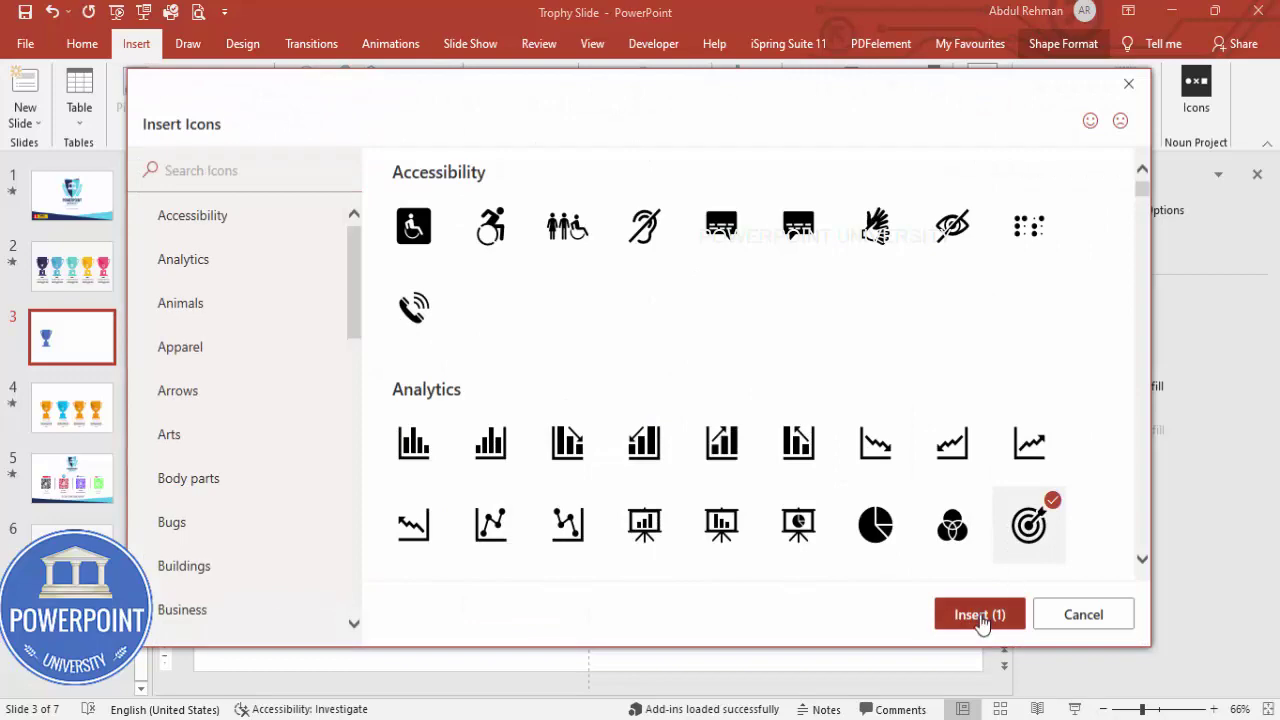
click(983, 615)
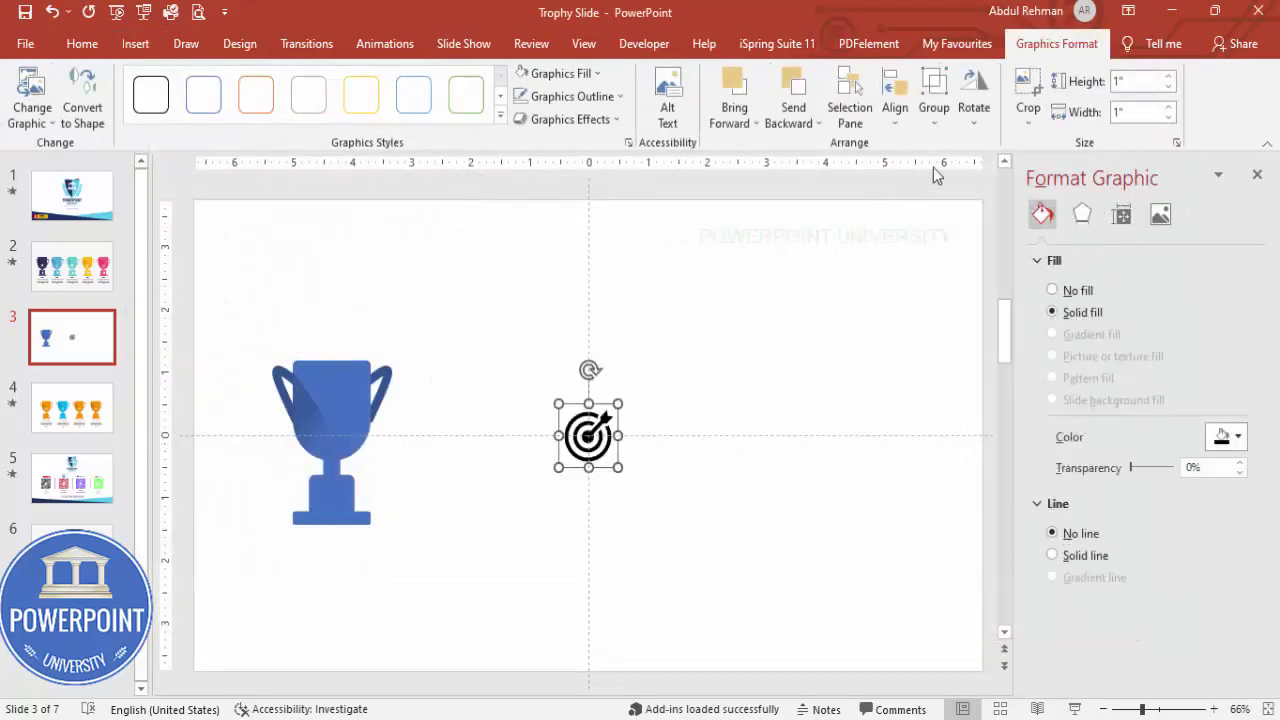
click(1131, 84)
text(0.5)
key(Return)
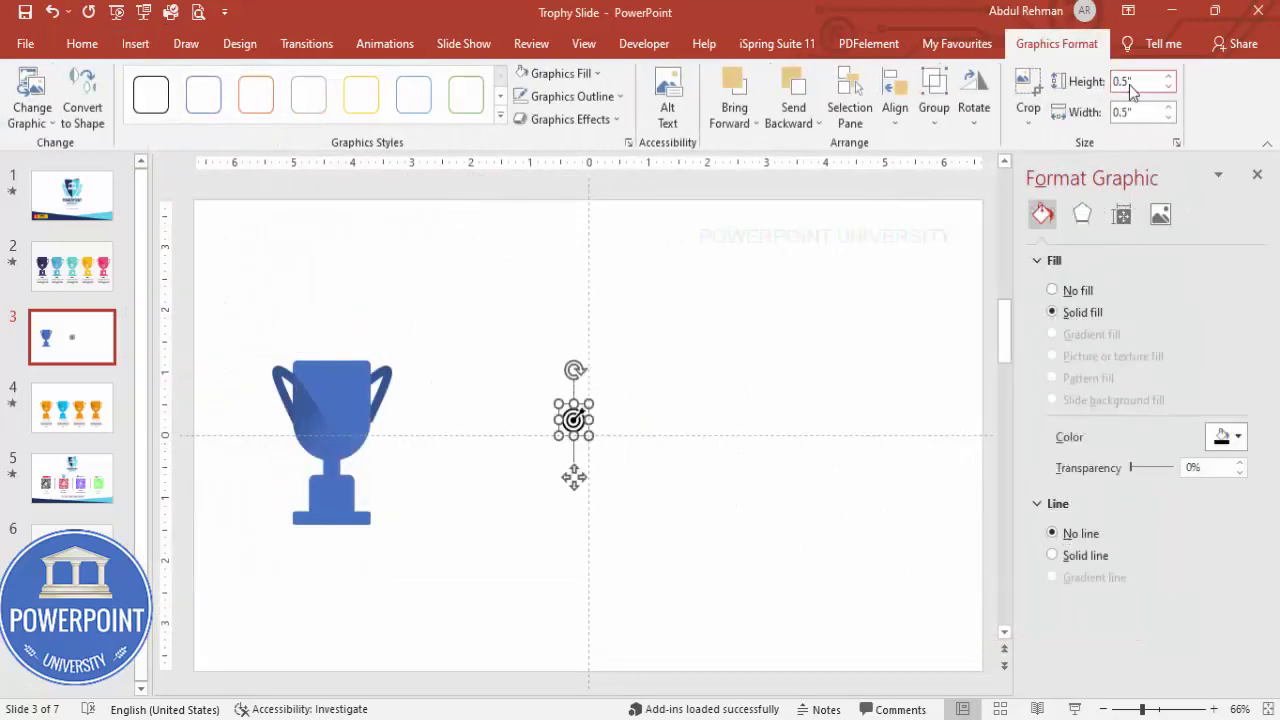
Step: Make the target icon white and centre it on the trophy cup
drag(568, 482, 334, 495)
click(575, 82)
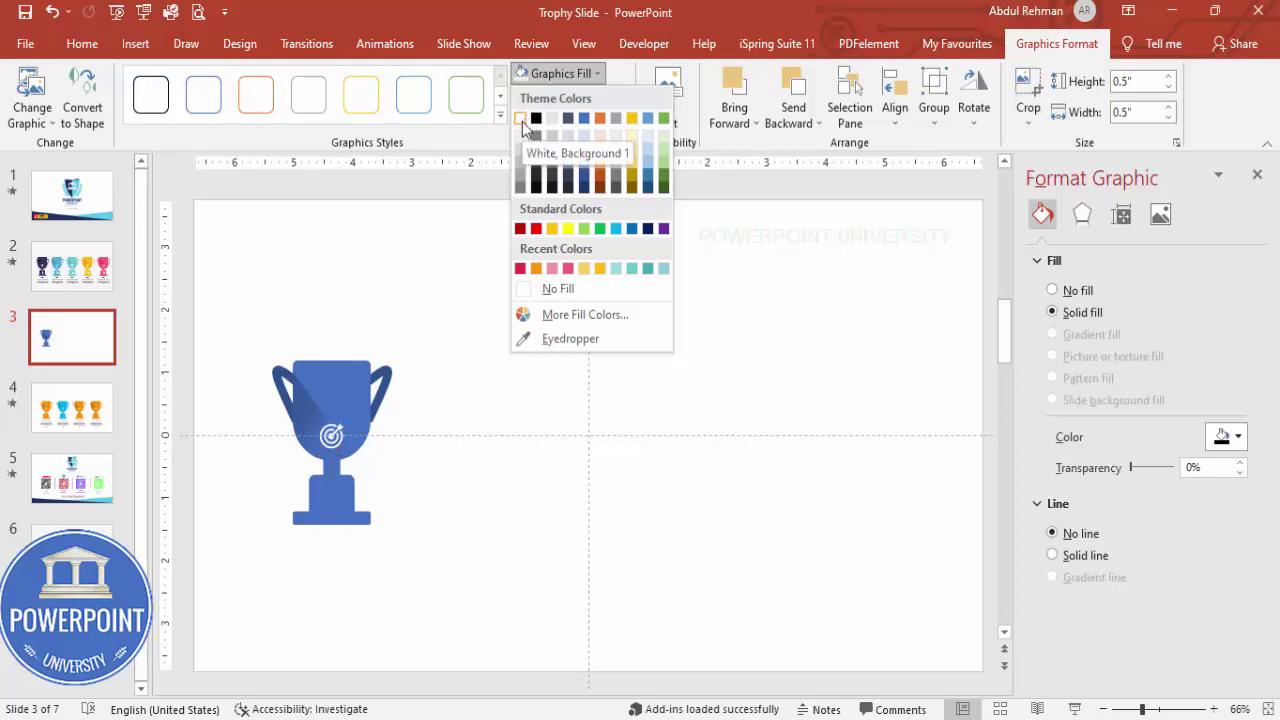
click(522, 120)
drag(330, 492, 329, 494)
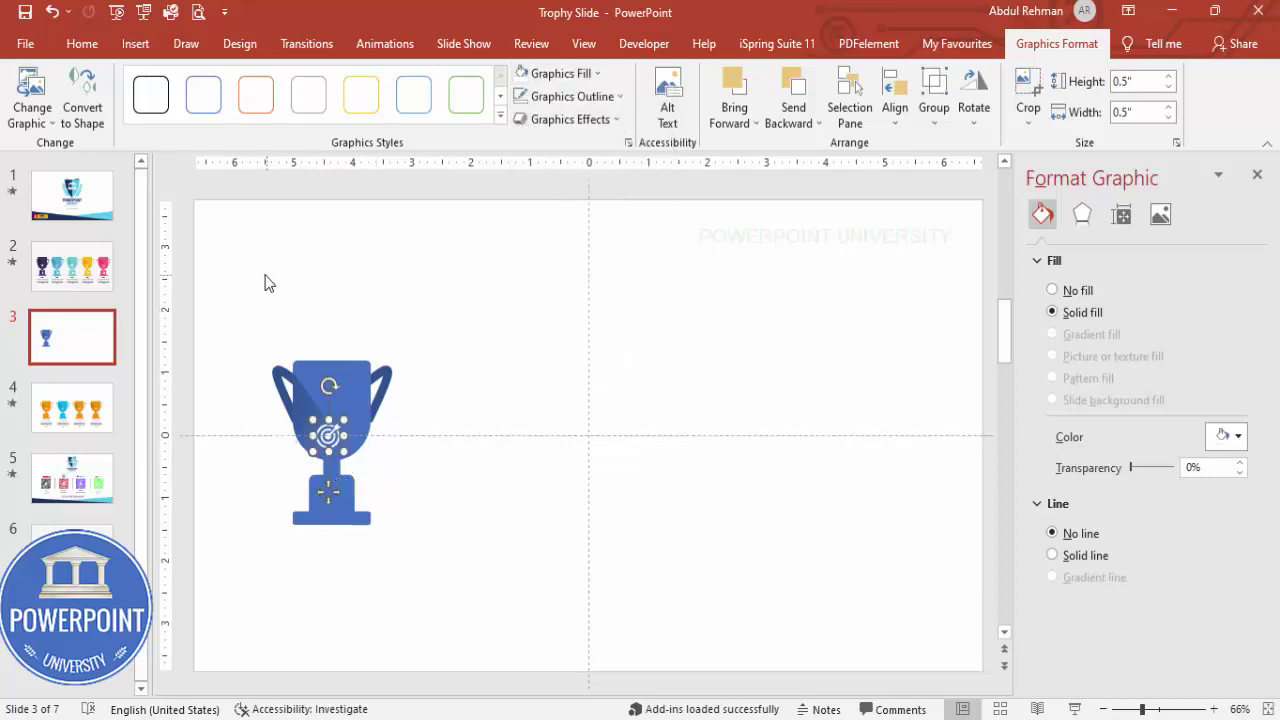
Step: Draw a text box below the trophy reading 'TITLE HERE'
click(134, 44)
click(809, 107)
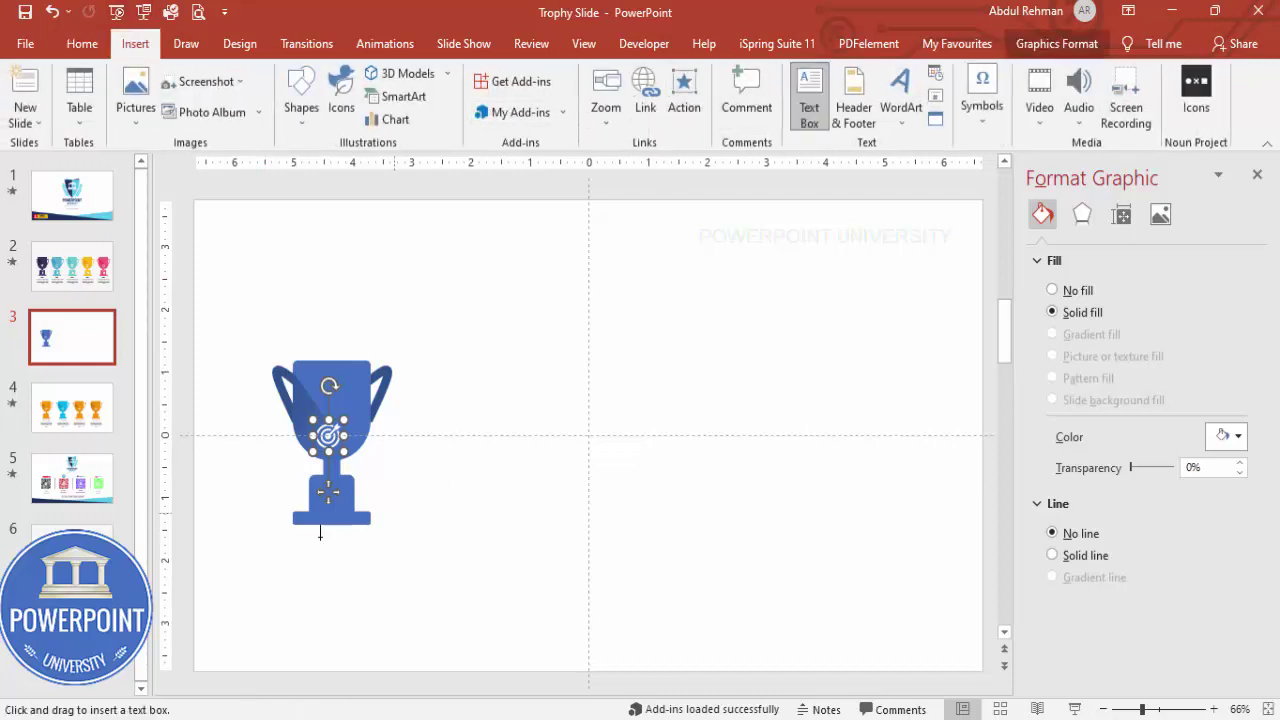
drag(270, 542, 446, 556)
text(TITLE HERE)
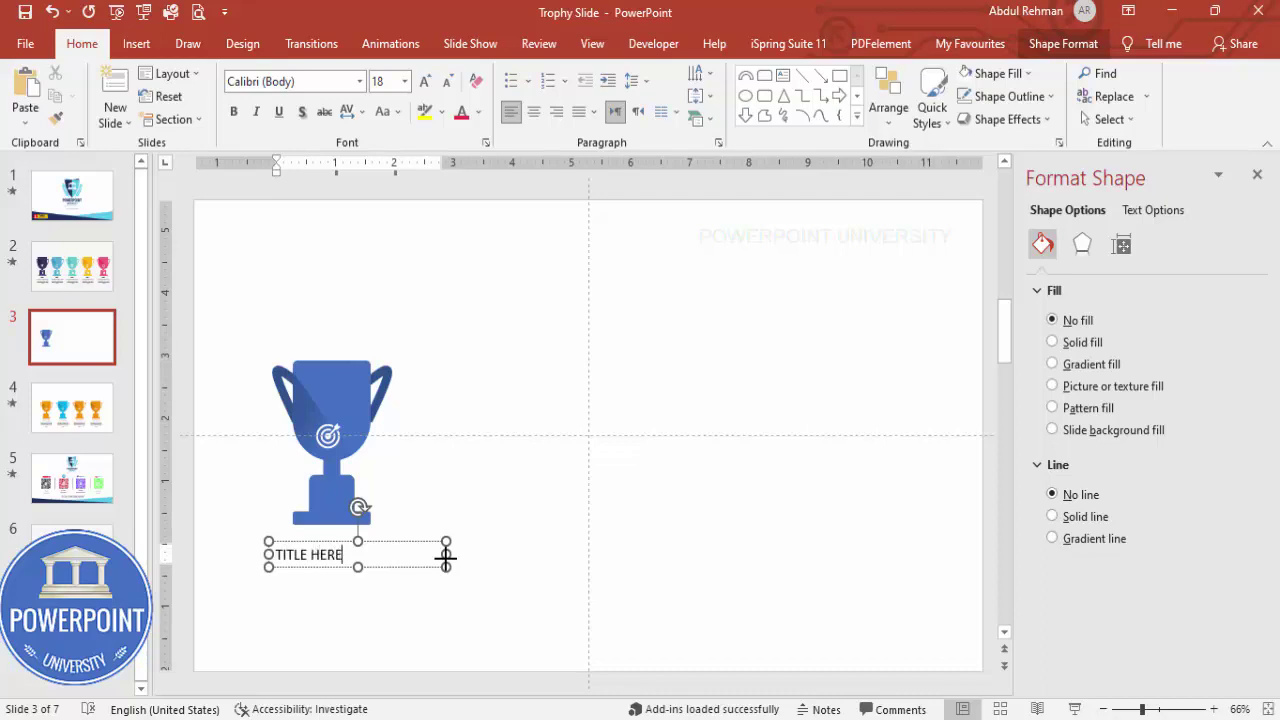
Step: Centre and bold the TITLE HERE text, narrowing its box under the trophy
click(390, 541)
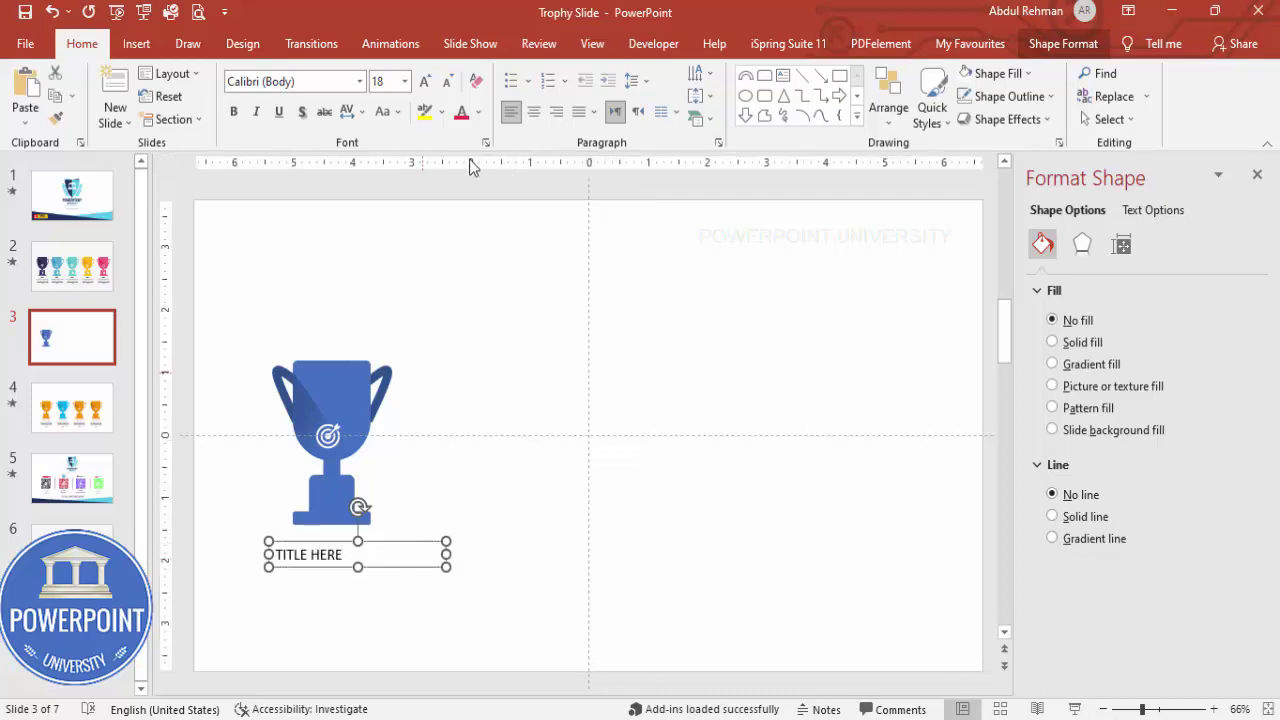
click(533, 111)
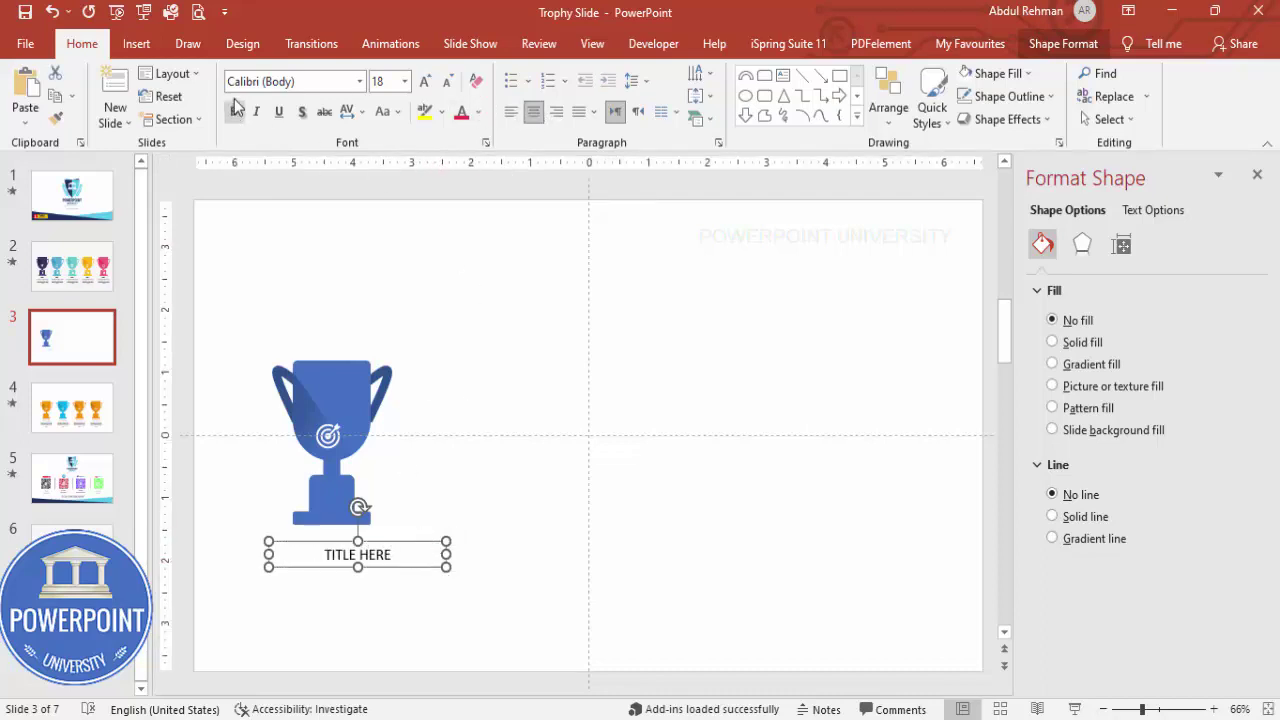
key(ctrl+b)
drag(446, 554, 381, 522)
Step: Draw a second text box below the title for body text
click(136, 43)
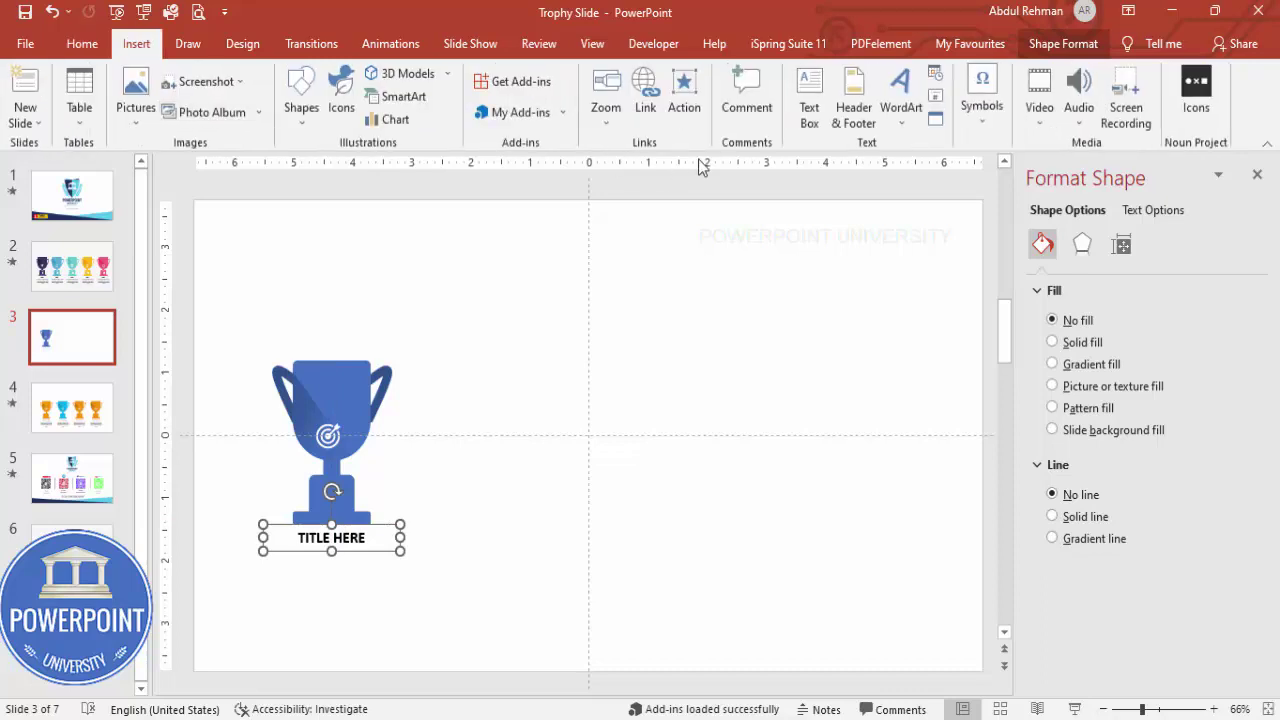
click(809, 100)
drag(285, 564, 478, 629)
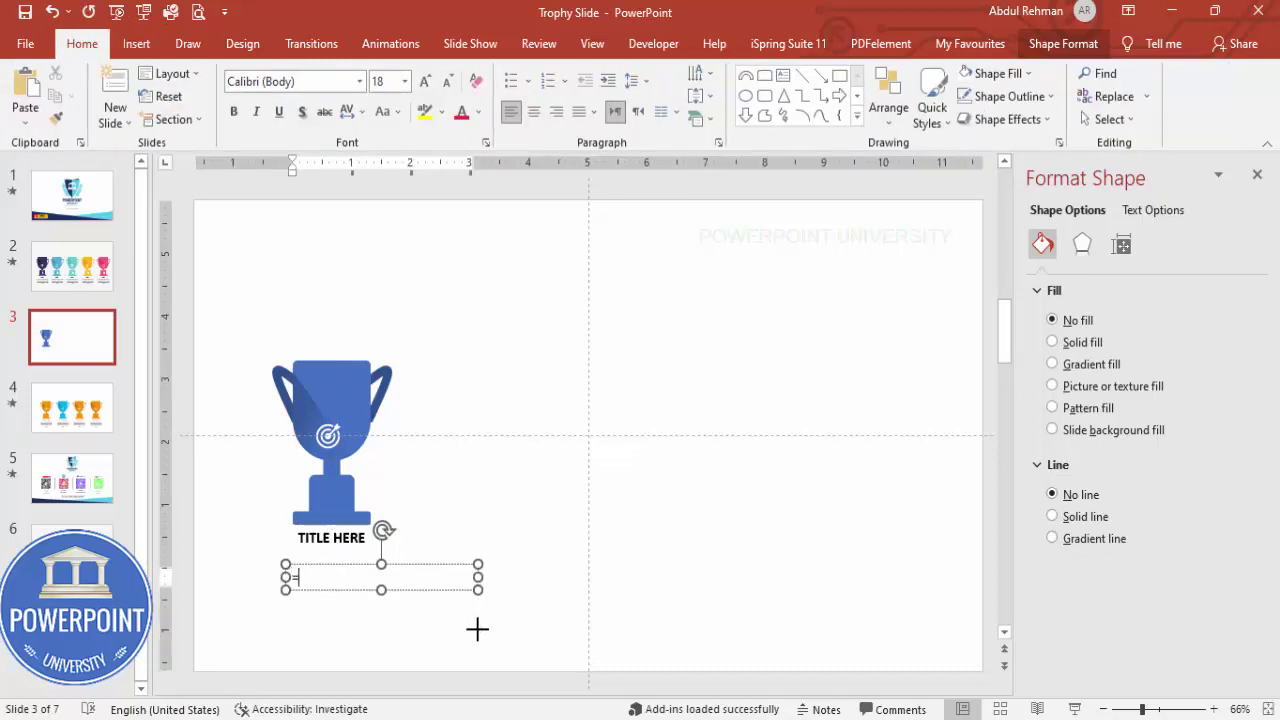
Step: Fill the body box with =lorem(1) text and delete everything from 'Fusce posuere' onward
text(=lorem(1))
key(Return)
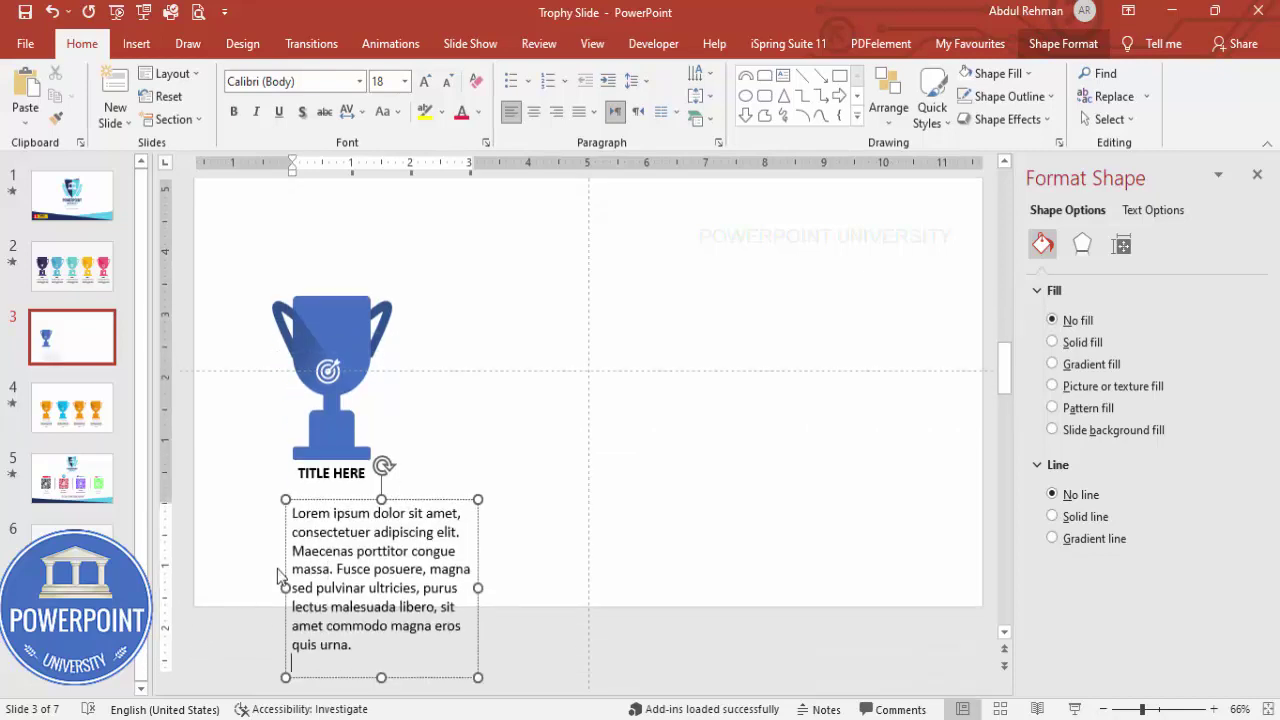
drag(399, 617, 355, 646)
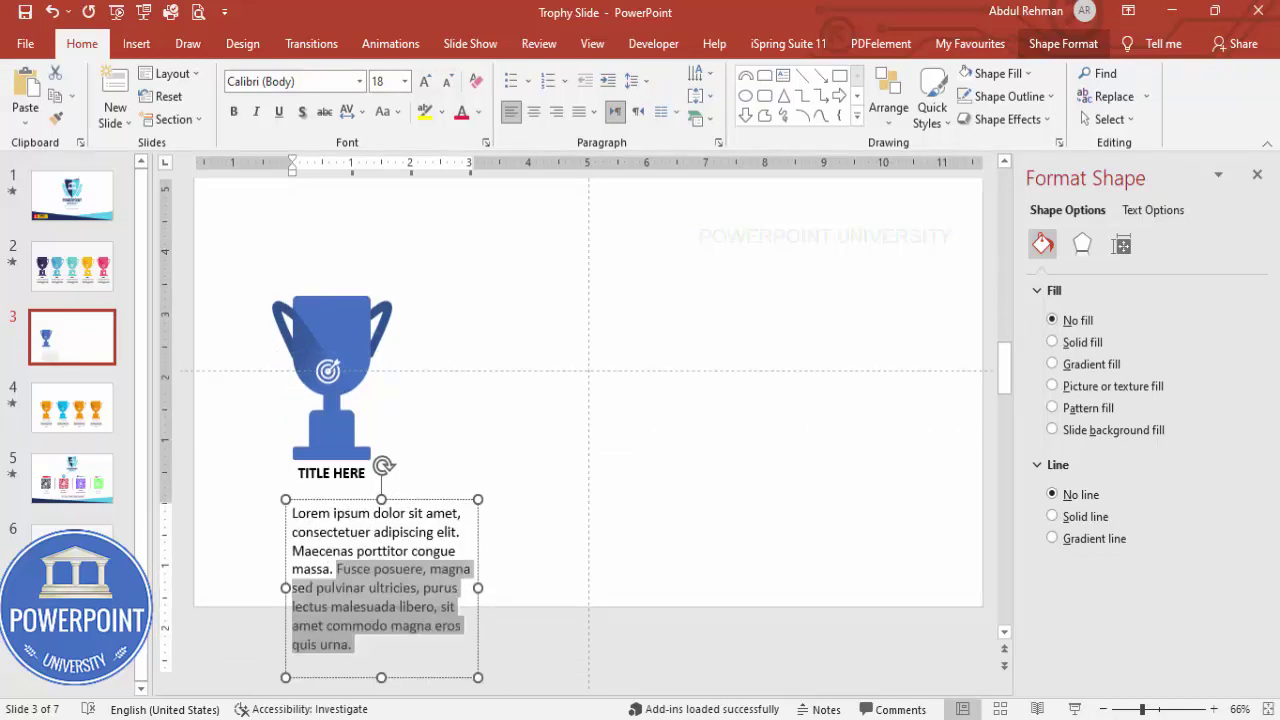
key(BackSpace)
Step: Centre the body text, reduce it to 12 pt and narrow its box under the title
click(436, 565)
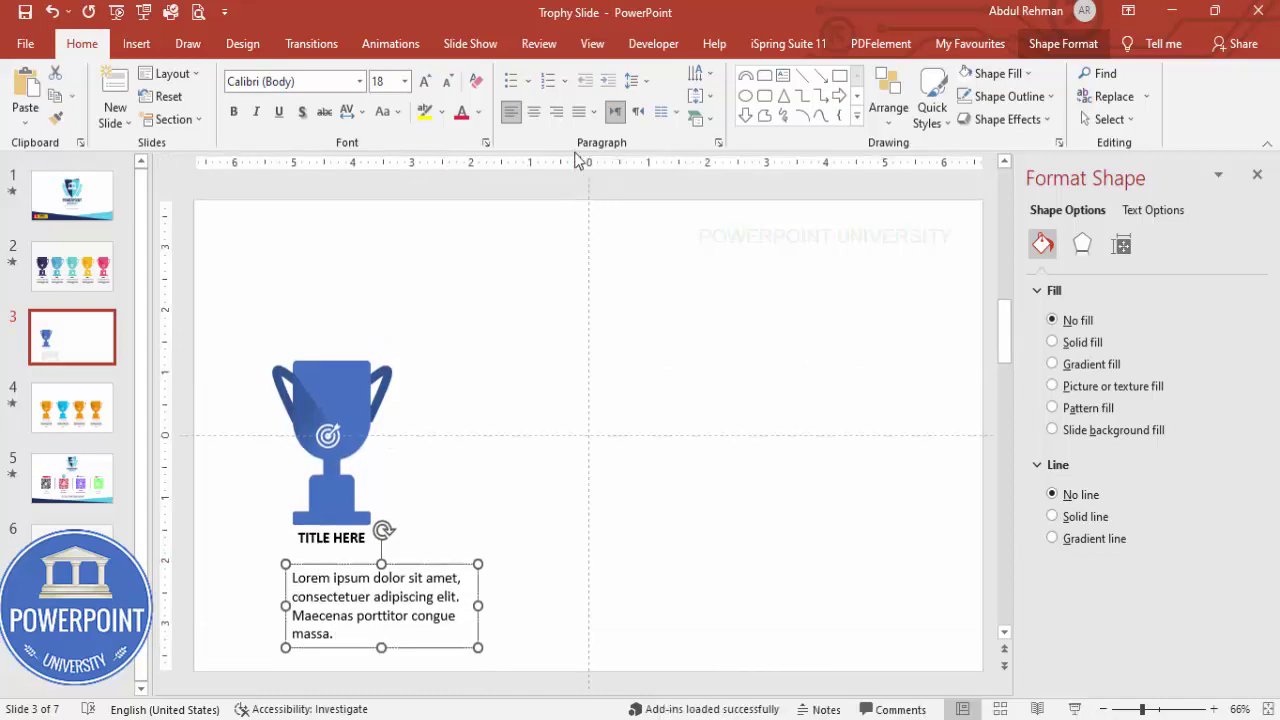
click(534, 111)
click(443, 84)
click(445, 84)
click(445, 84)
click(445, 84)
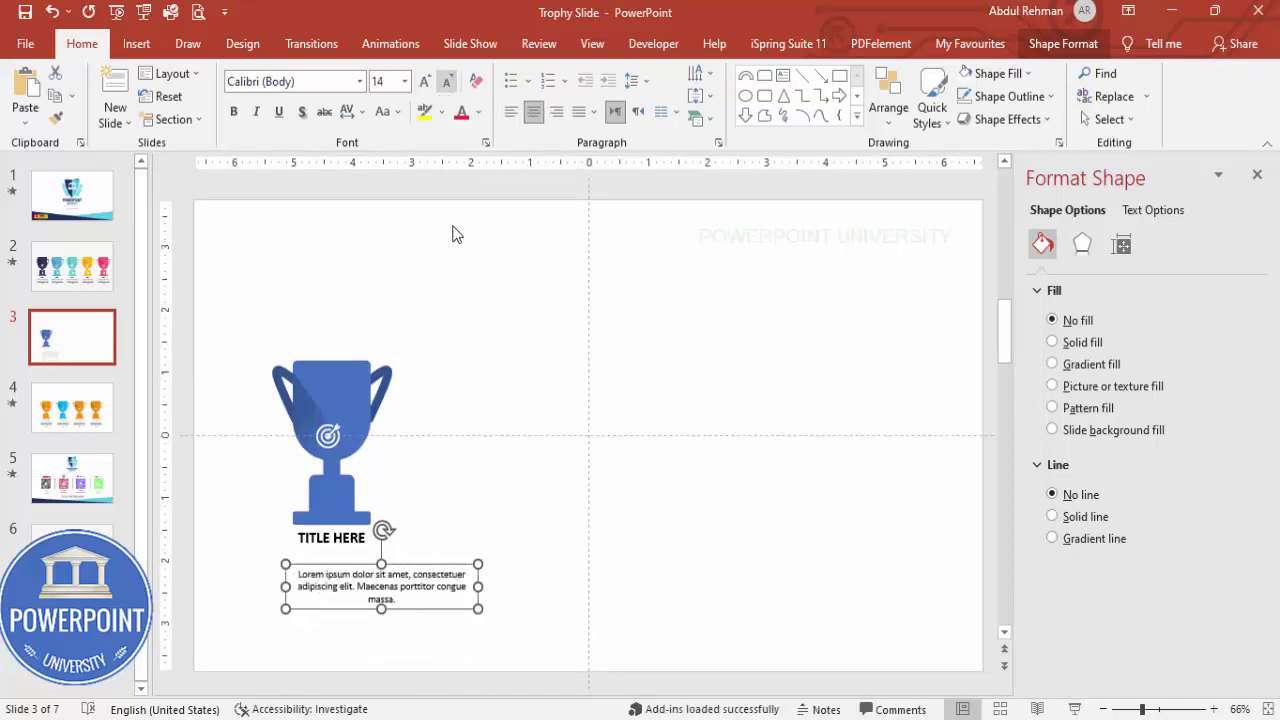
drag(478, 586, 389, 547)
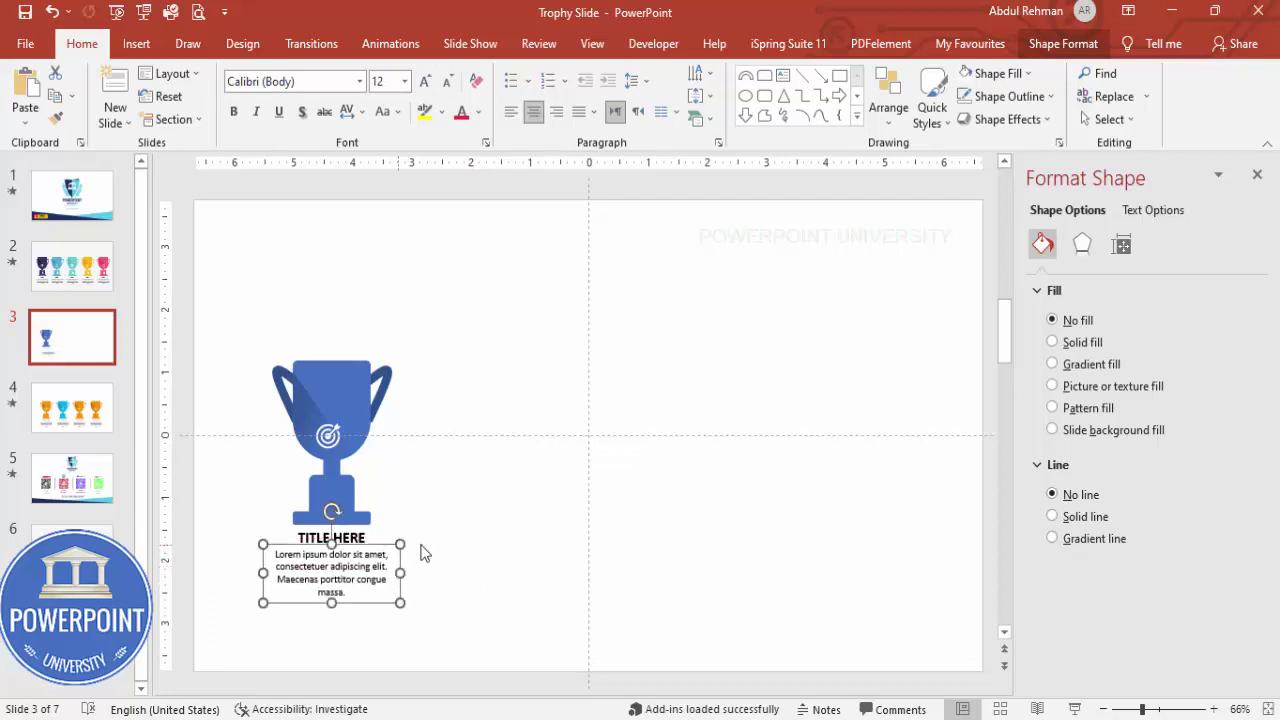
click(411, 516)
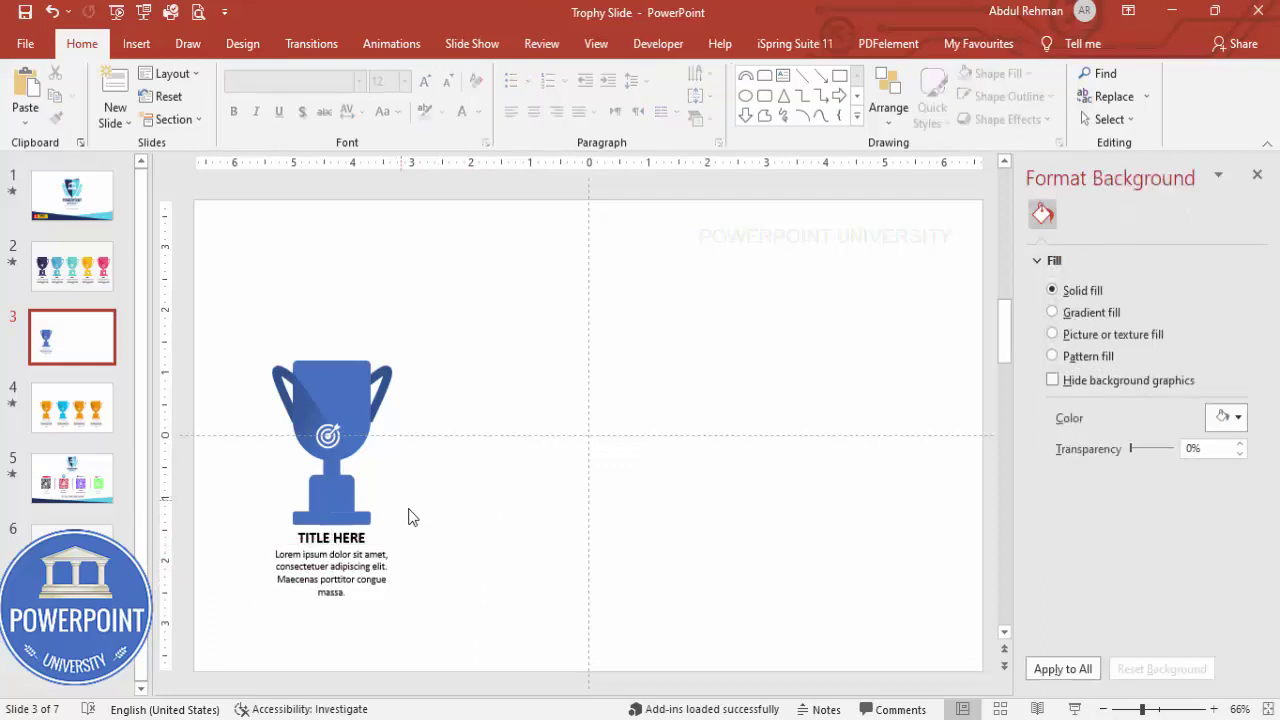
Step: Fill the trophy's cup and base shape with orange
click(340, 376)
click(343, 373)
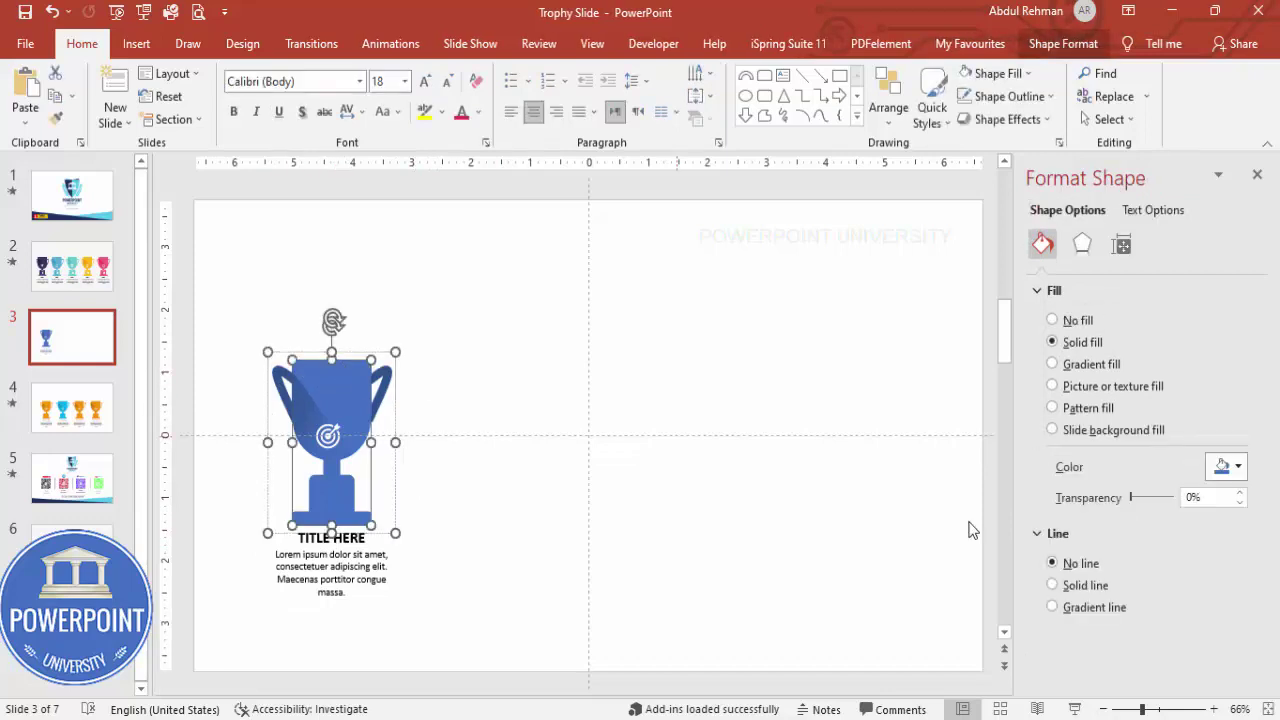
click(1240, 467)
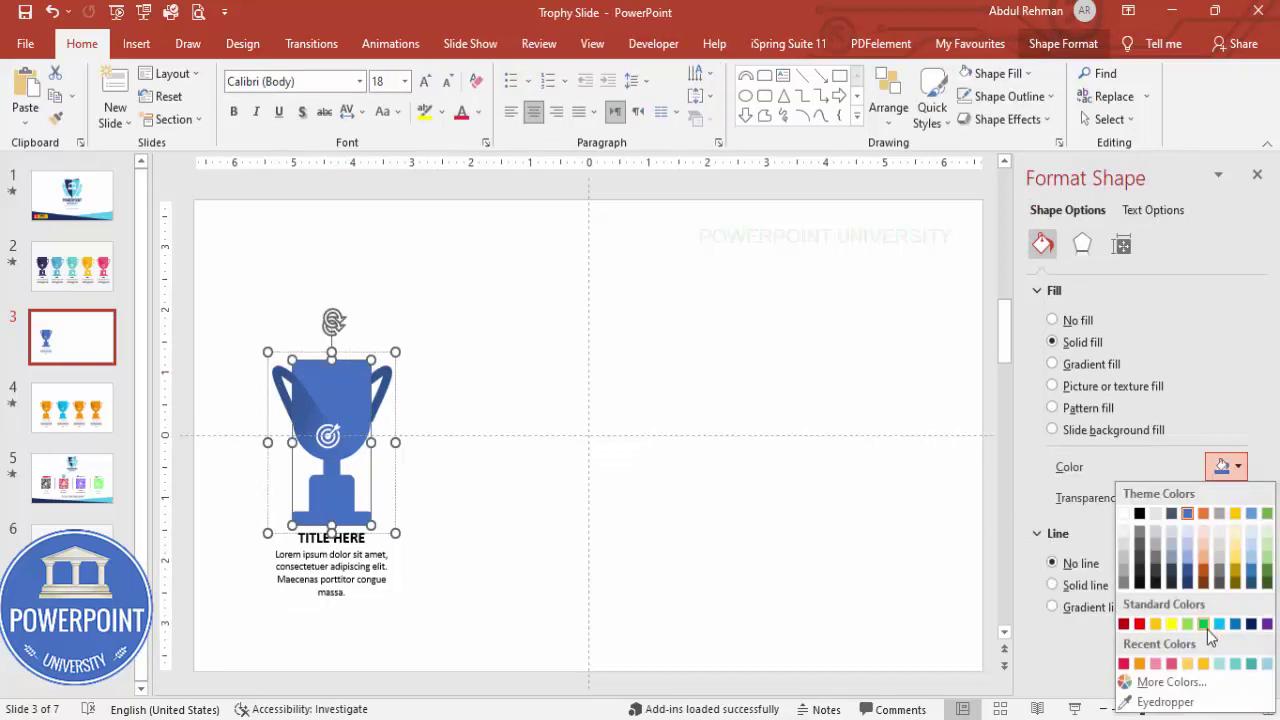
click(1144, 664)
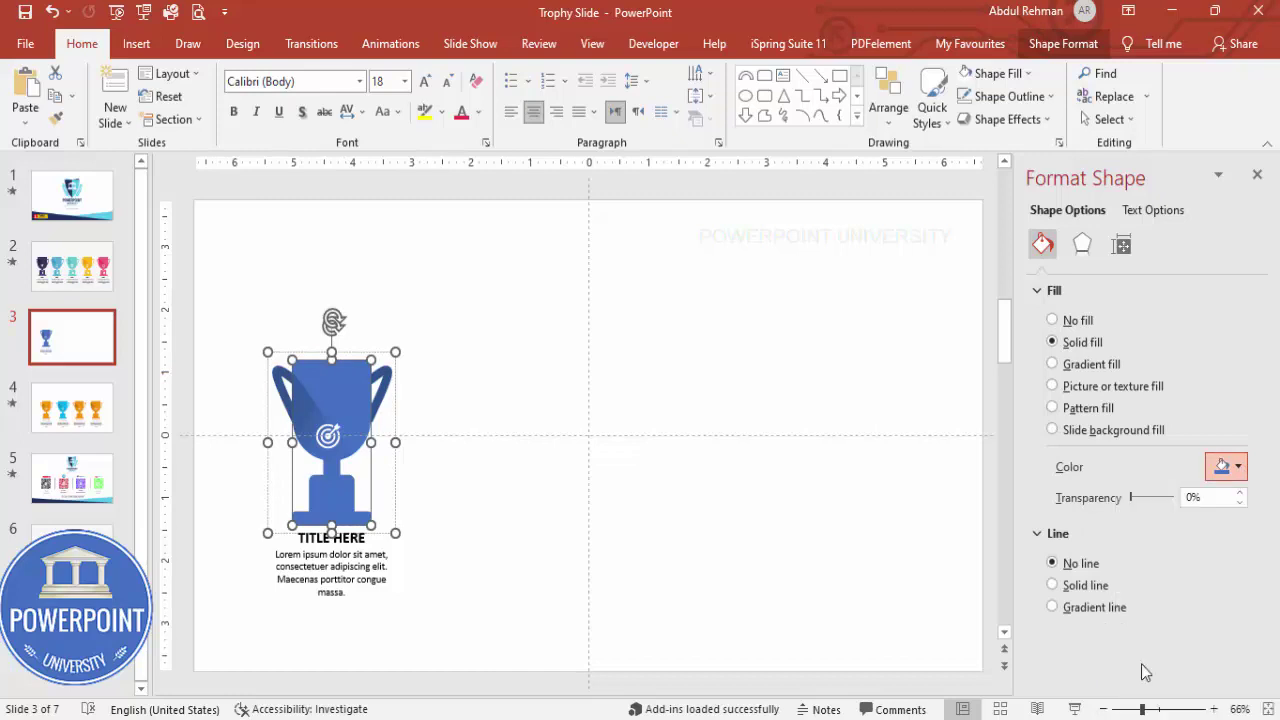
Step: Change the outline colour of both trophy handles to orange
click(385, 372)
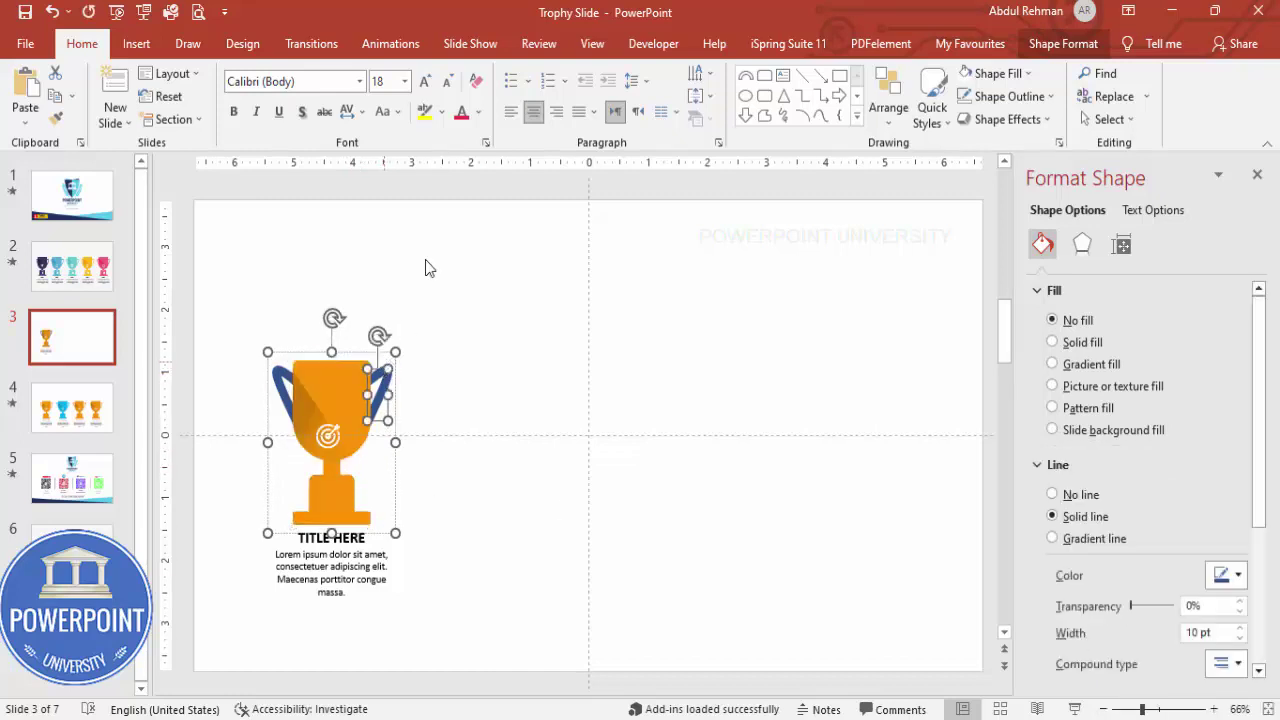
click(1237, 577)
click(1124, 512)
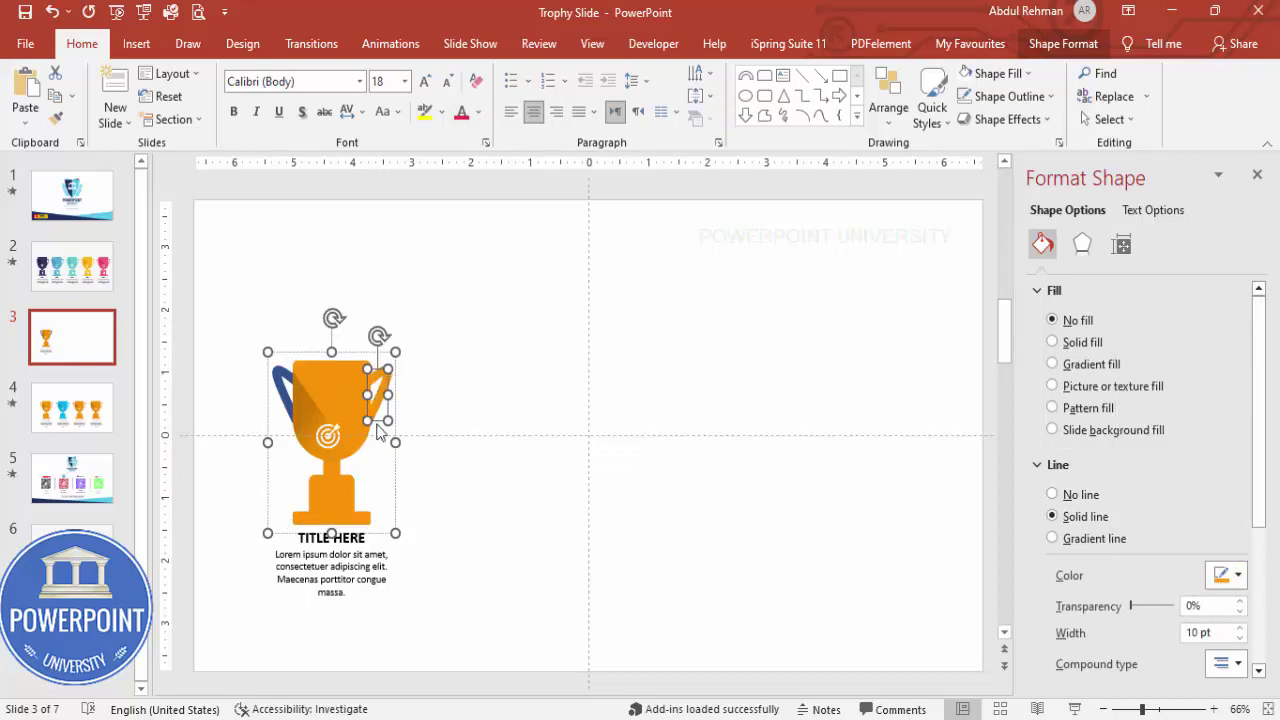
click(274, 368)
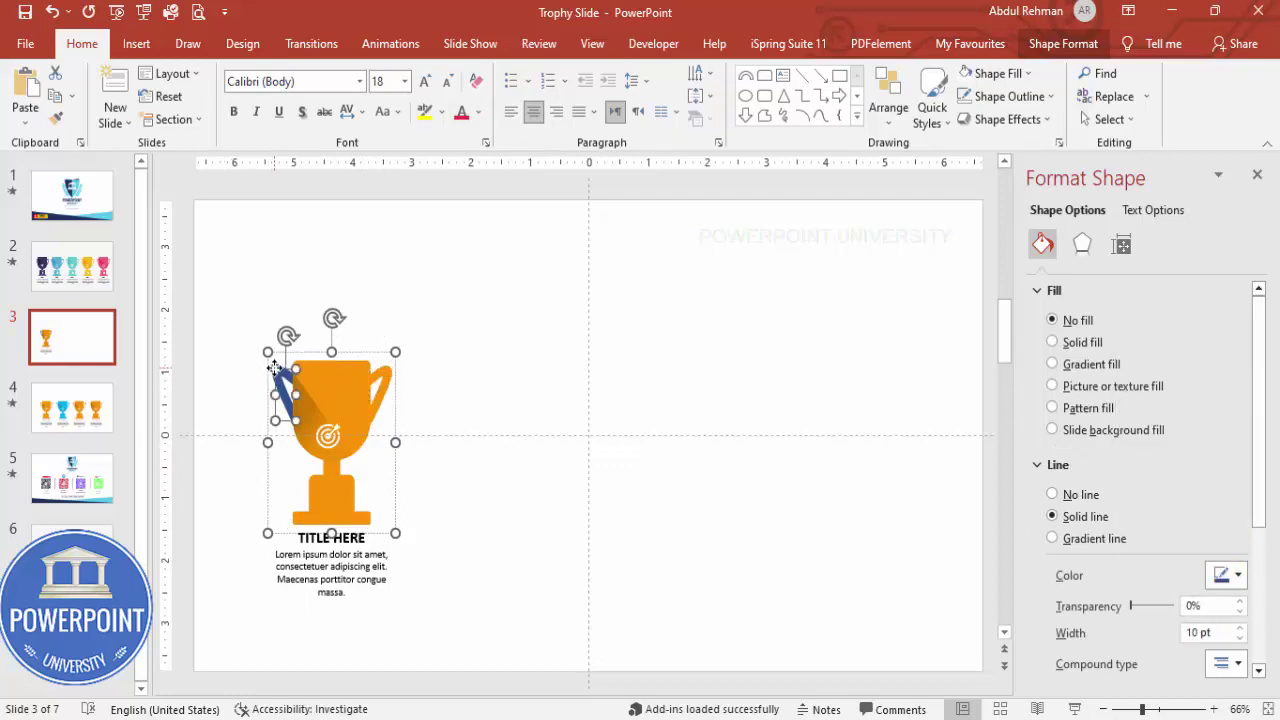
click(1237, 576)
click(1124, 512)
click(578, 365)
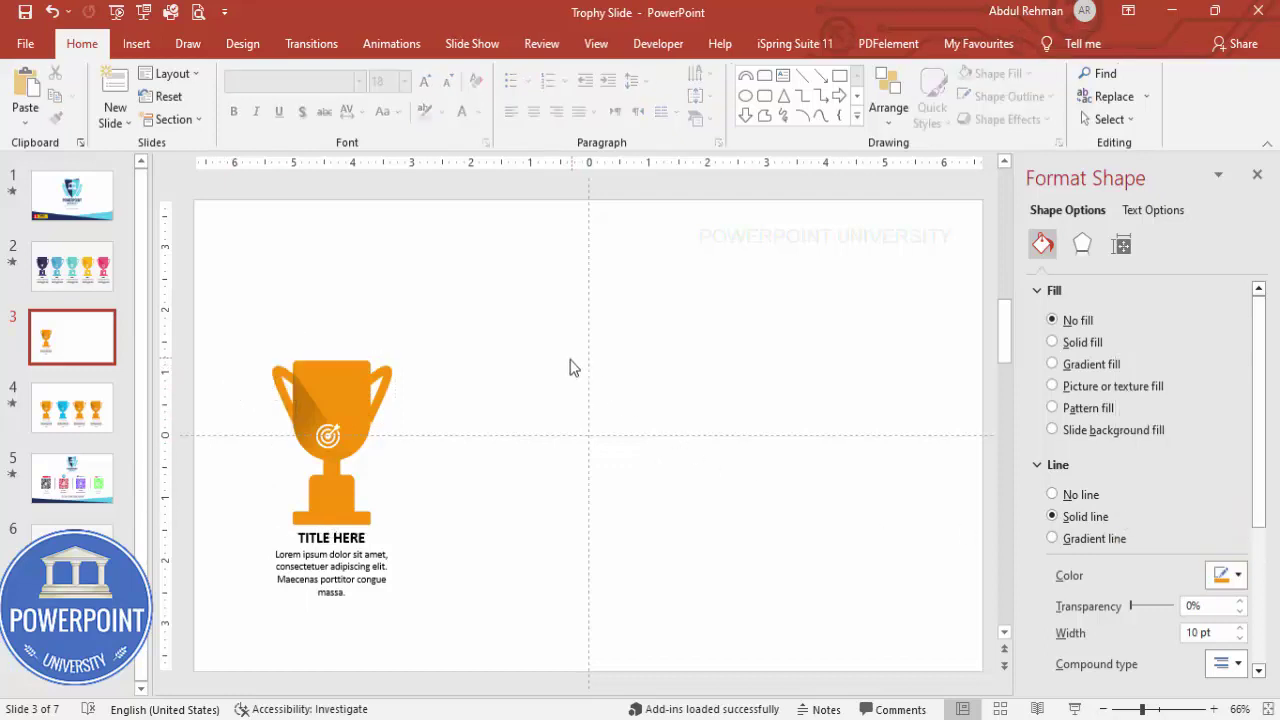
Step: Duplicate the trophy with its title and body text to the right
drag(466, 254, 218, 681)
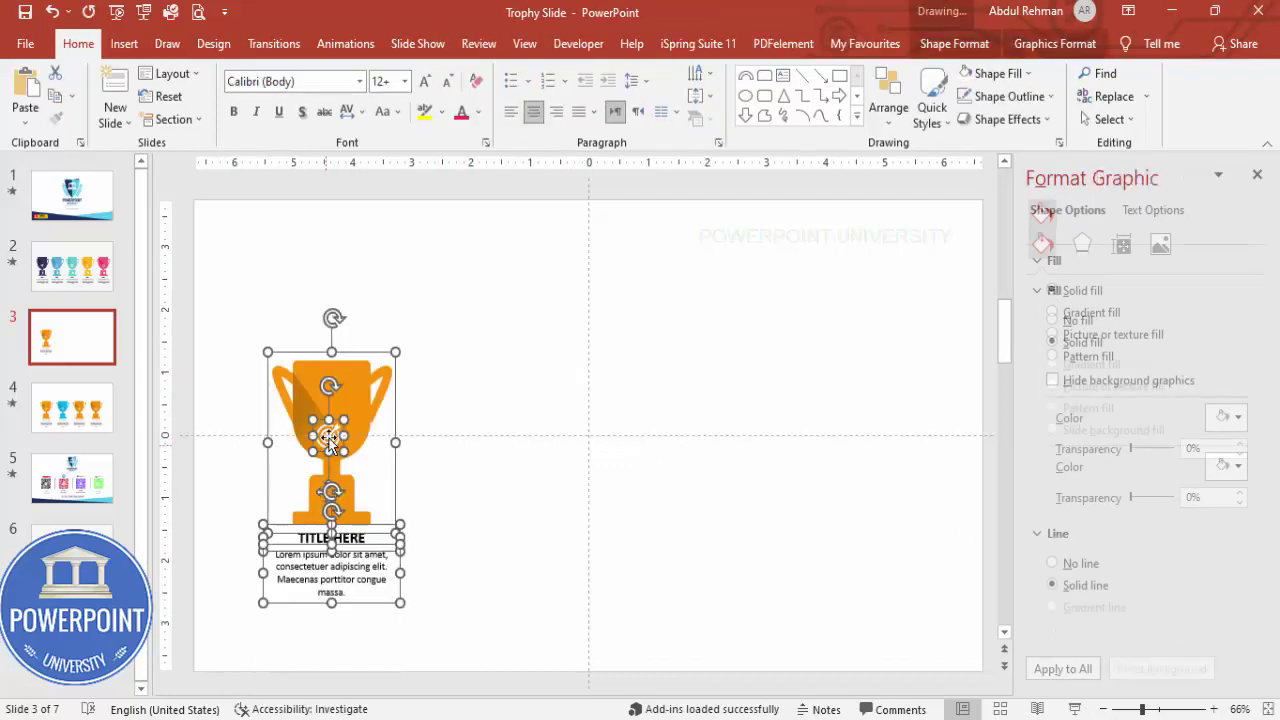
drag(349, 400, 505, 430)
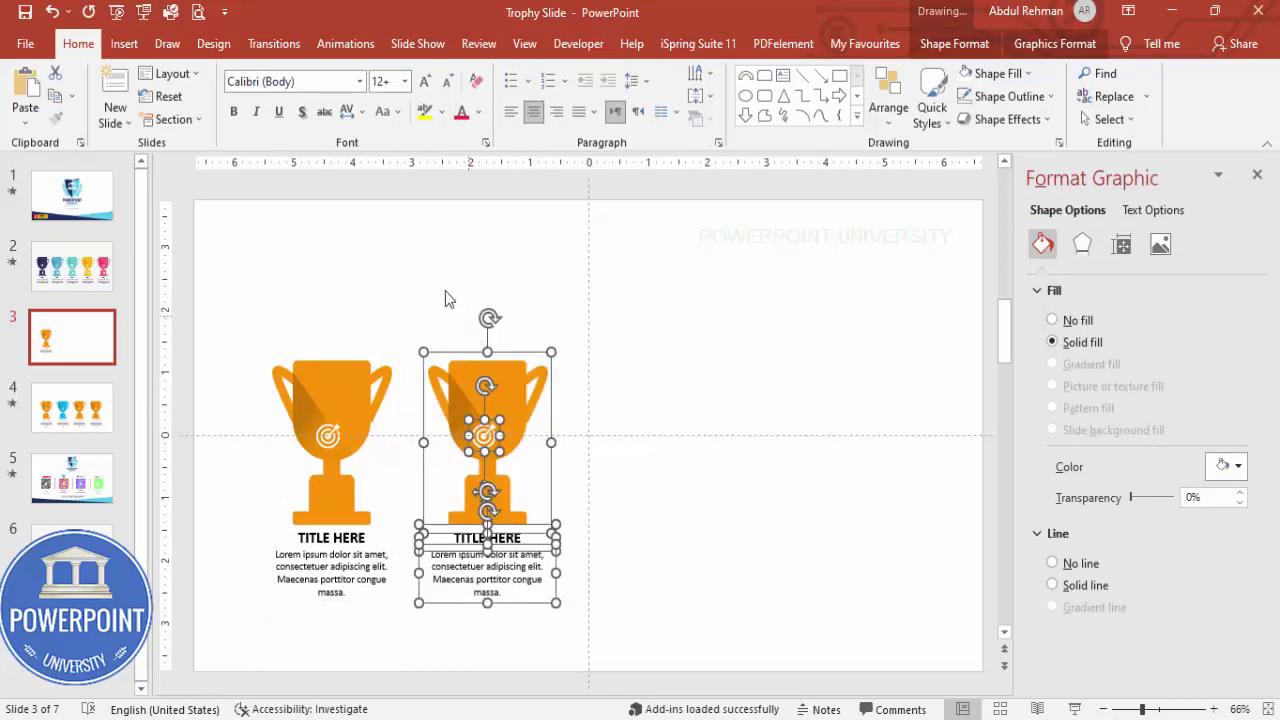
click(234, 306)
Step: Copy the pair of trophies to the slide's right half, making four in a row
drag(208, 288, 758, 682)
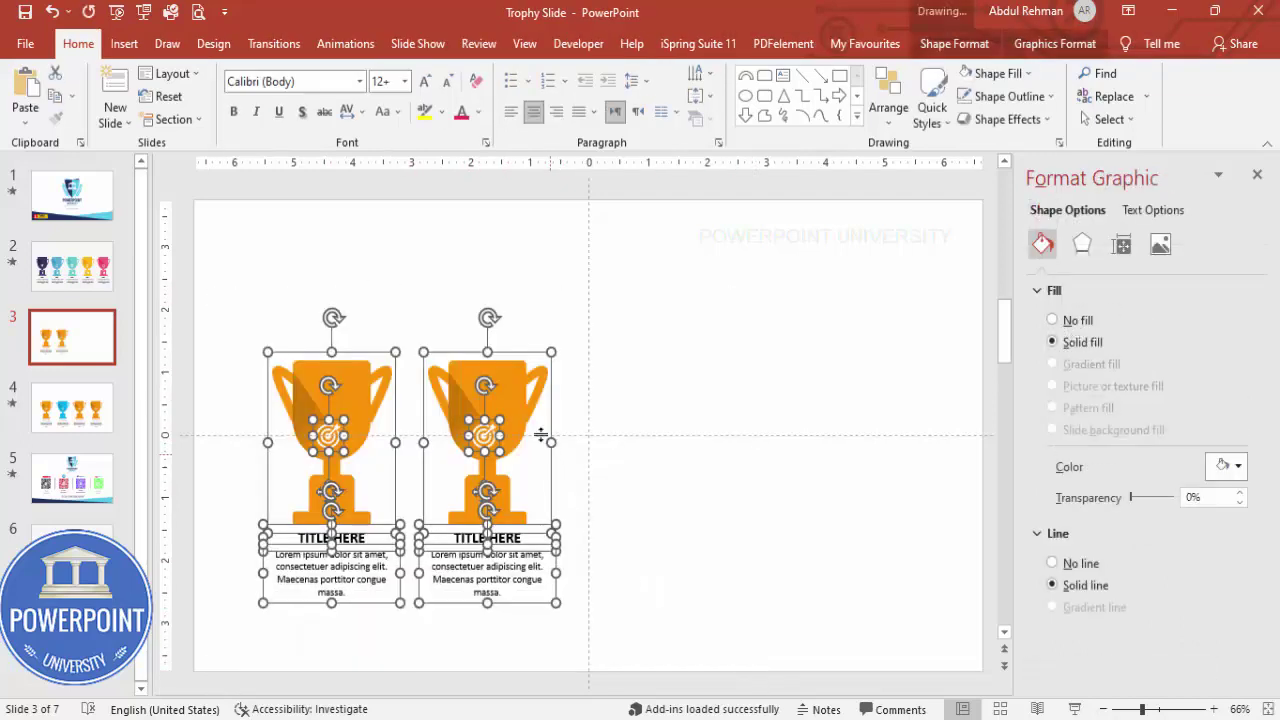
drag(513, 400, 862, 478)
click(694, 323)
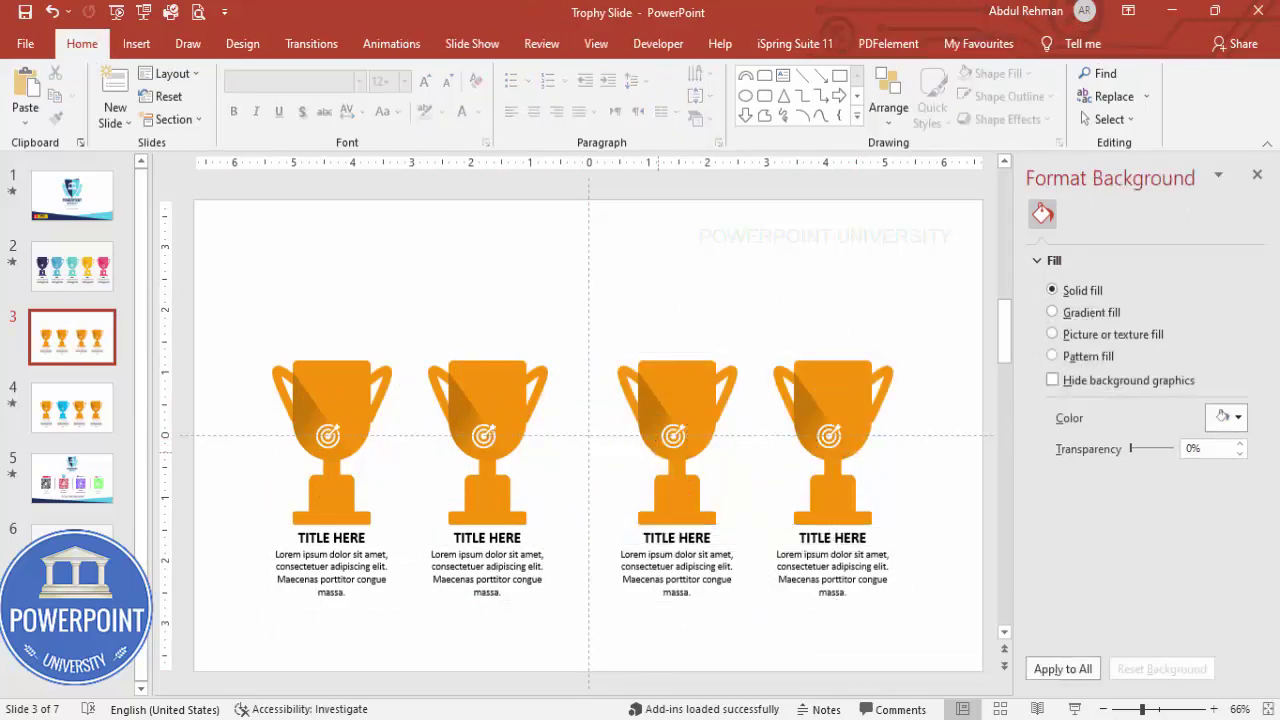
Step: Fill the second trophy's cup and base shape with green
click(515, 387)
click(517, 366)
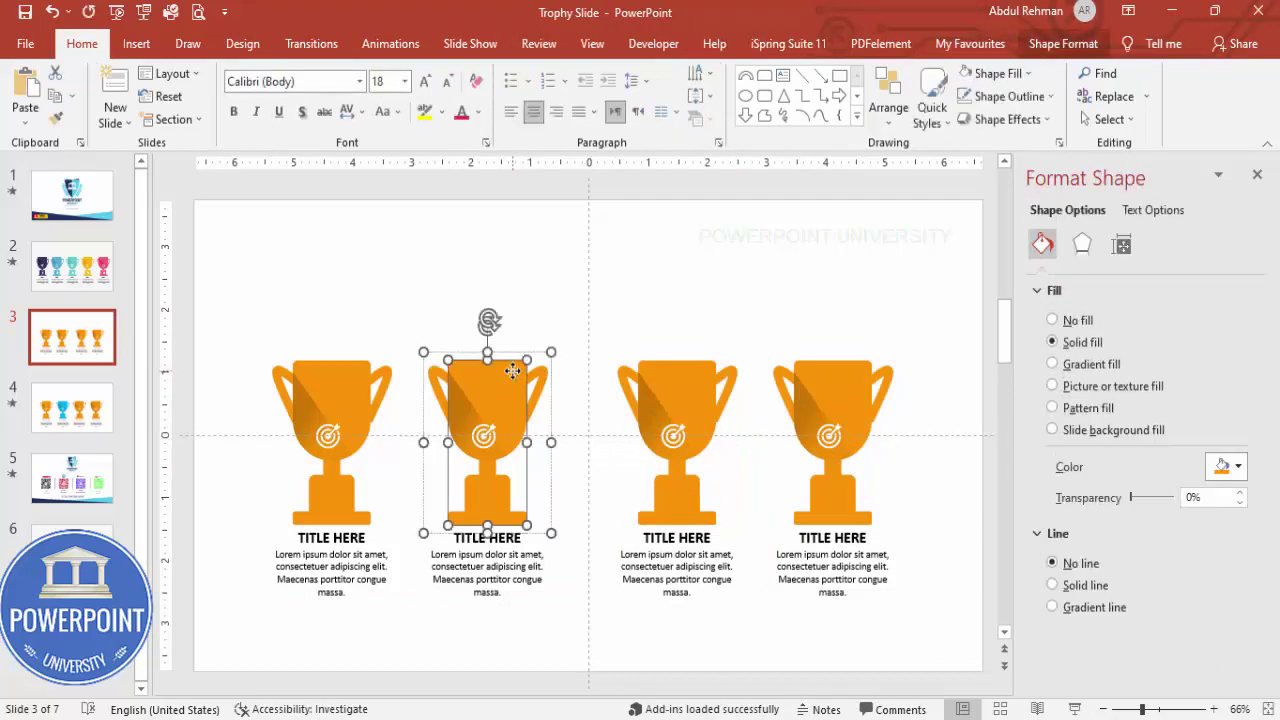
click(1231, 465)
click(1203, 625)
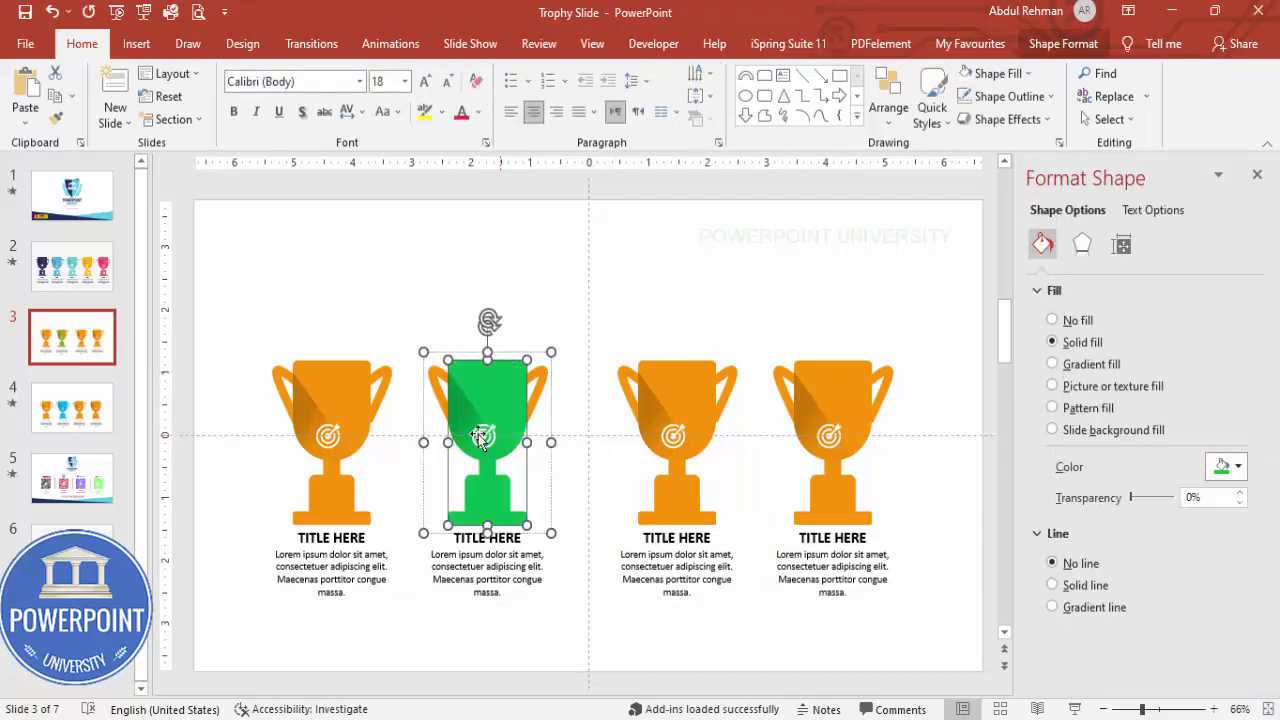
Step: Change the outline colour of the second trophy's two handles to green
click(538, 385)
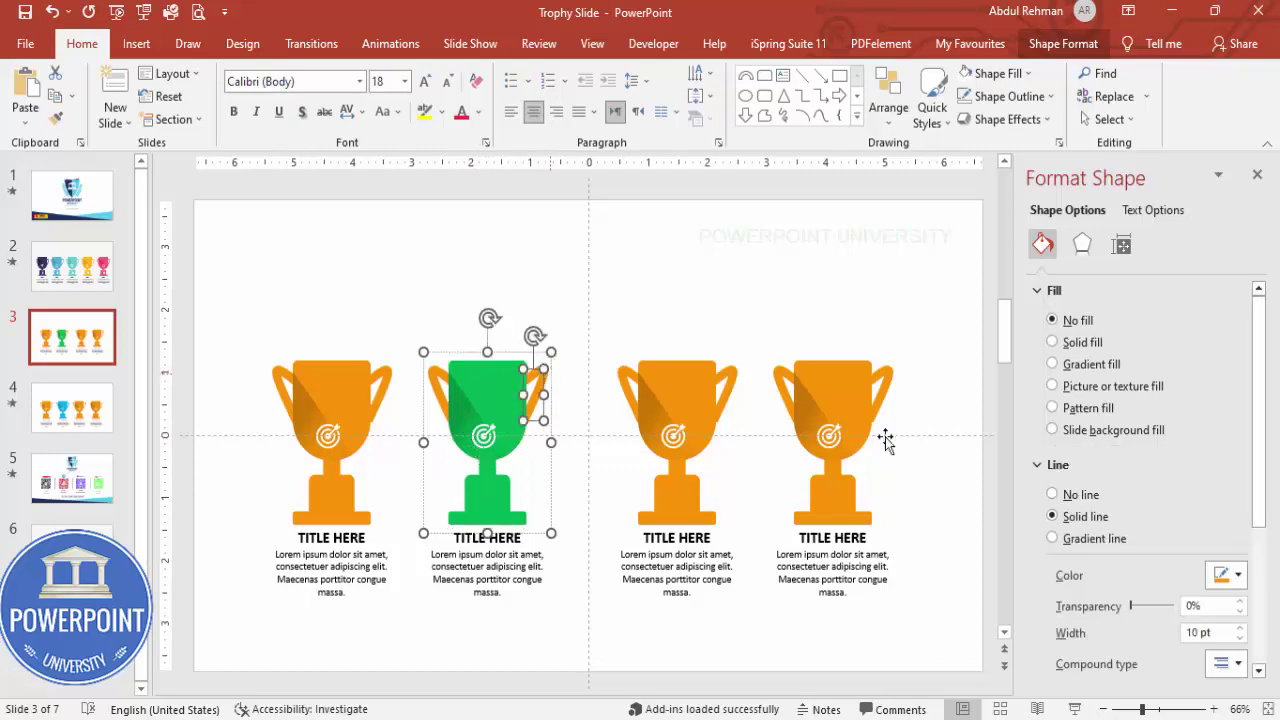
click(1222, 575)
click(1203, 471)
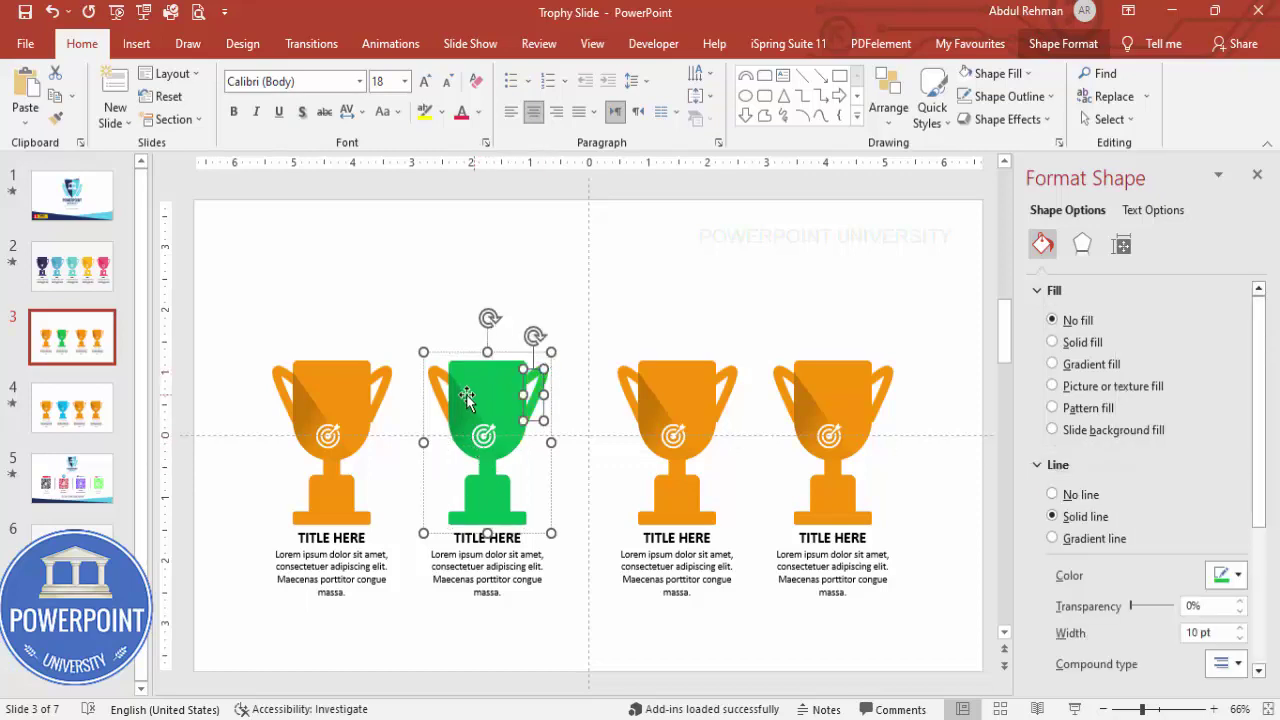
click(440, 386)
click(1222, 575)
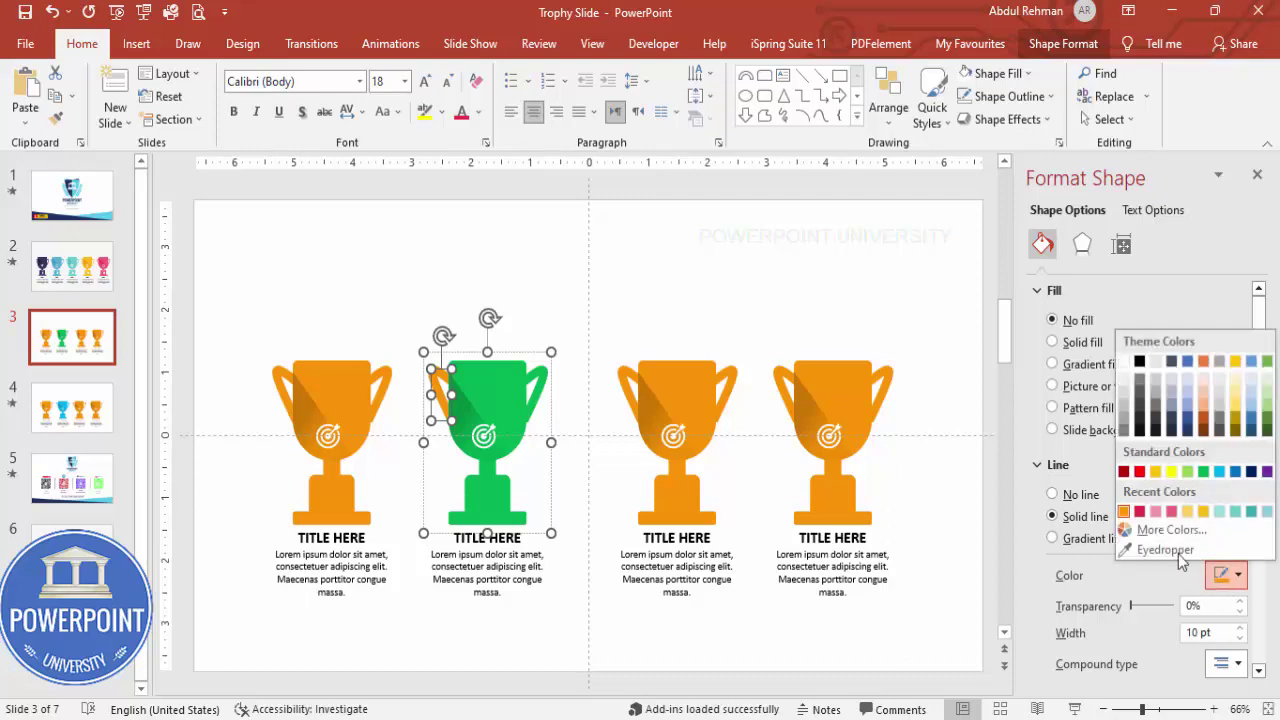
click(1201, 474)
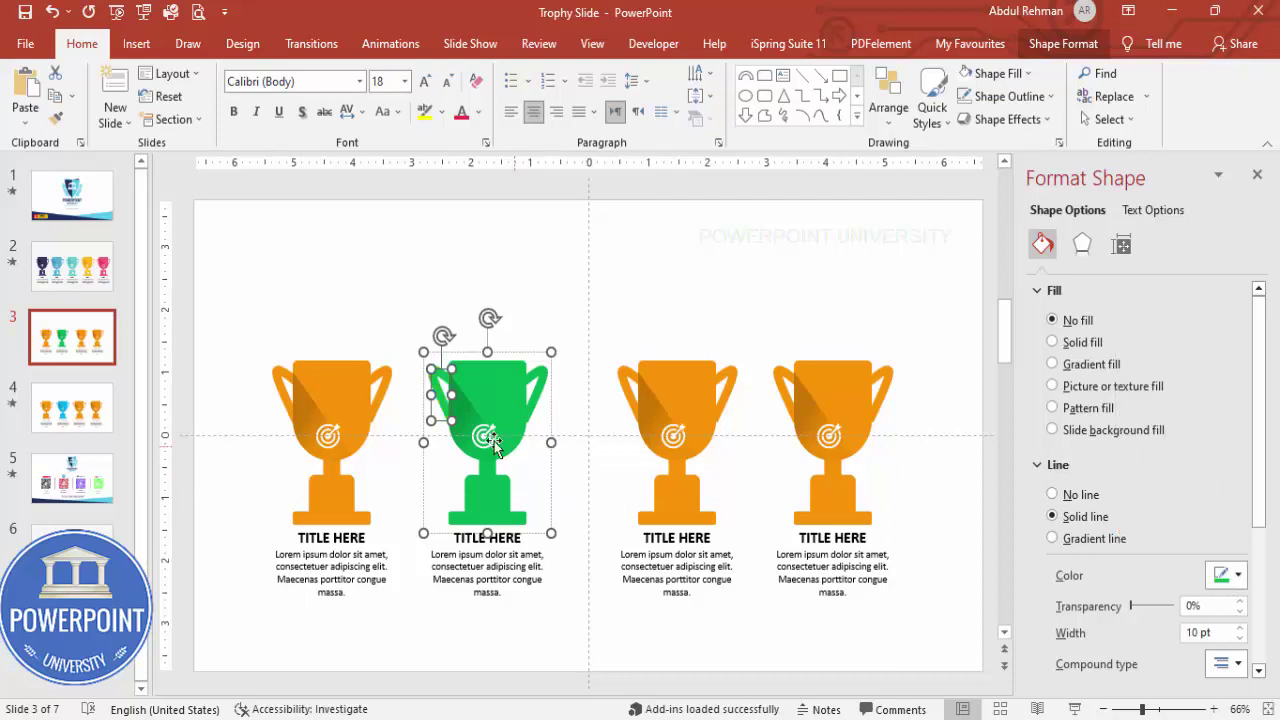
click(484, 436)
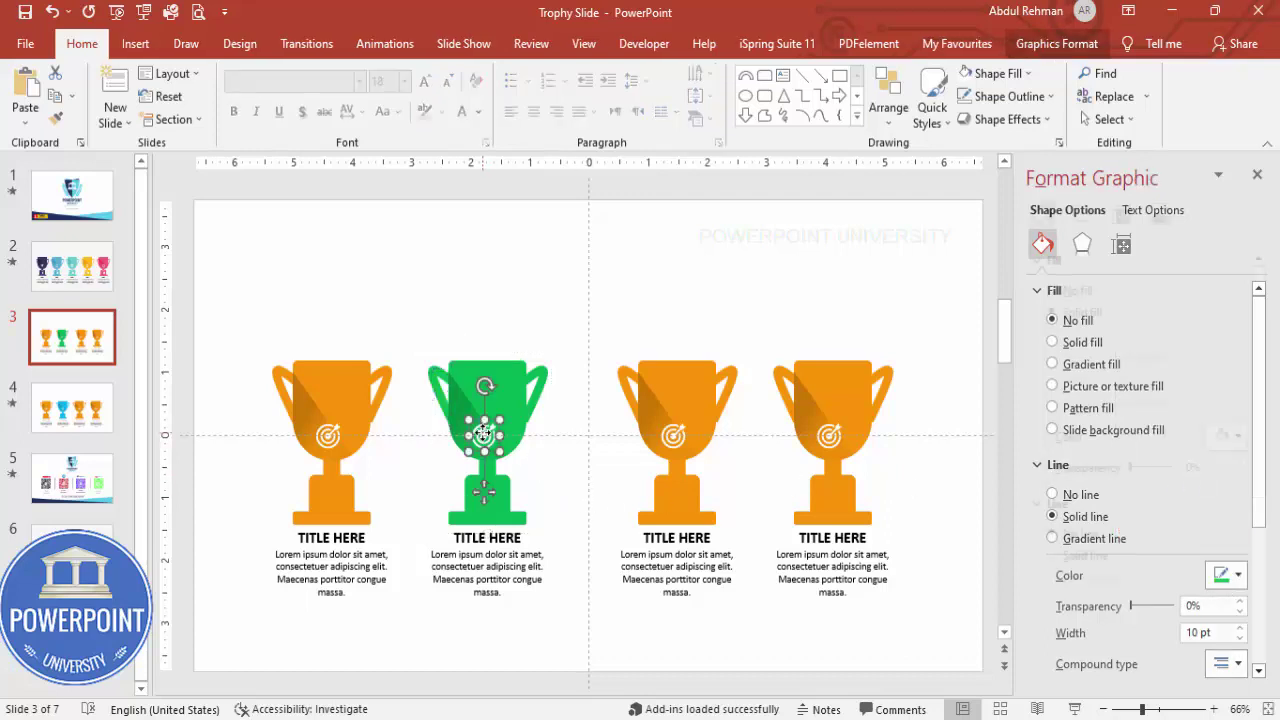
Step: Replace the green trophy's target icon with a presentation-board icon and close the formatting pane
click(1043, 44)
click(38, 115)
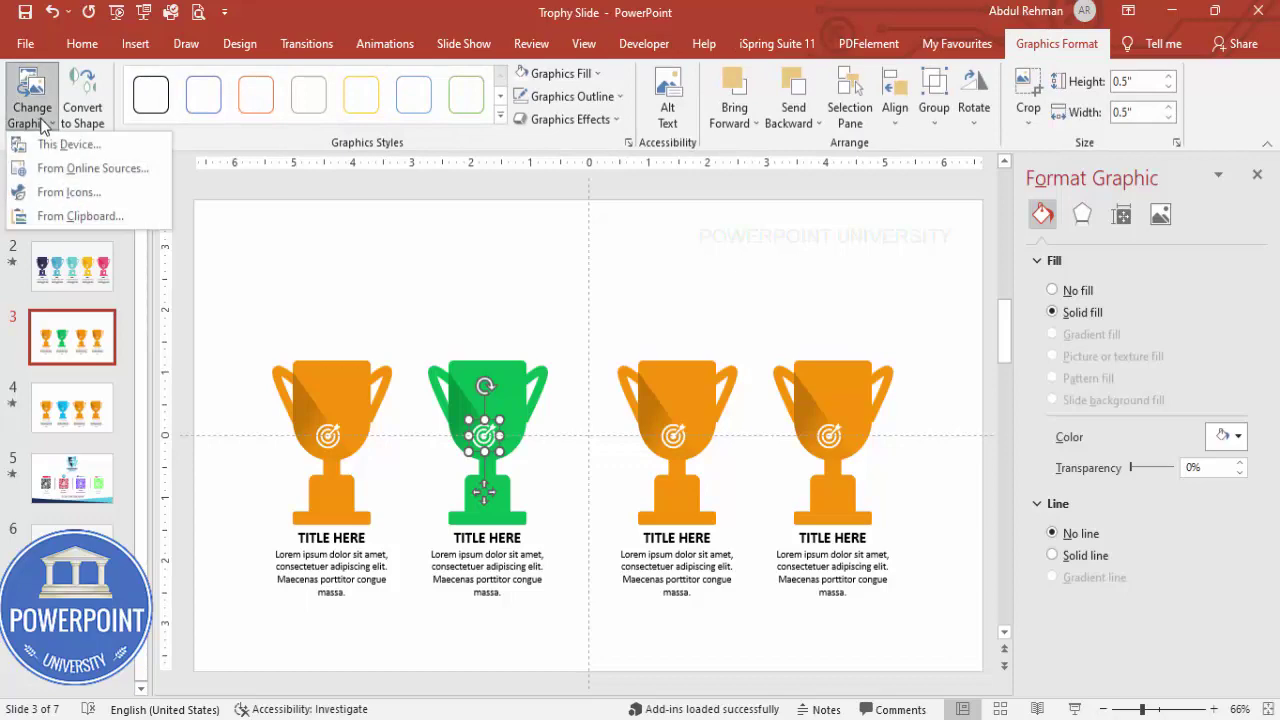
click(67, 192)
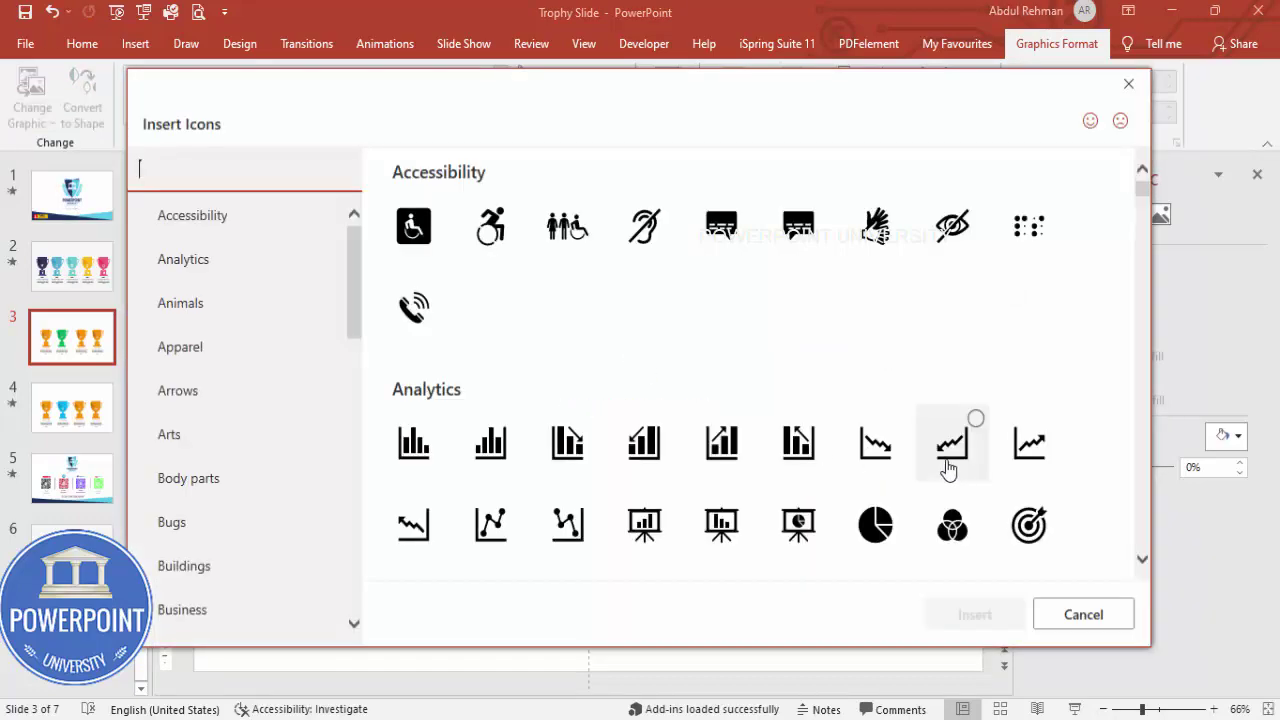
click(800, 527)
click(960, 618)
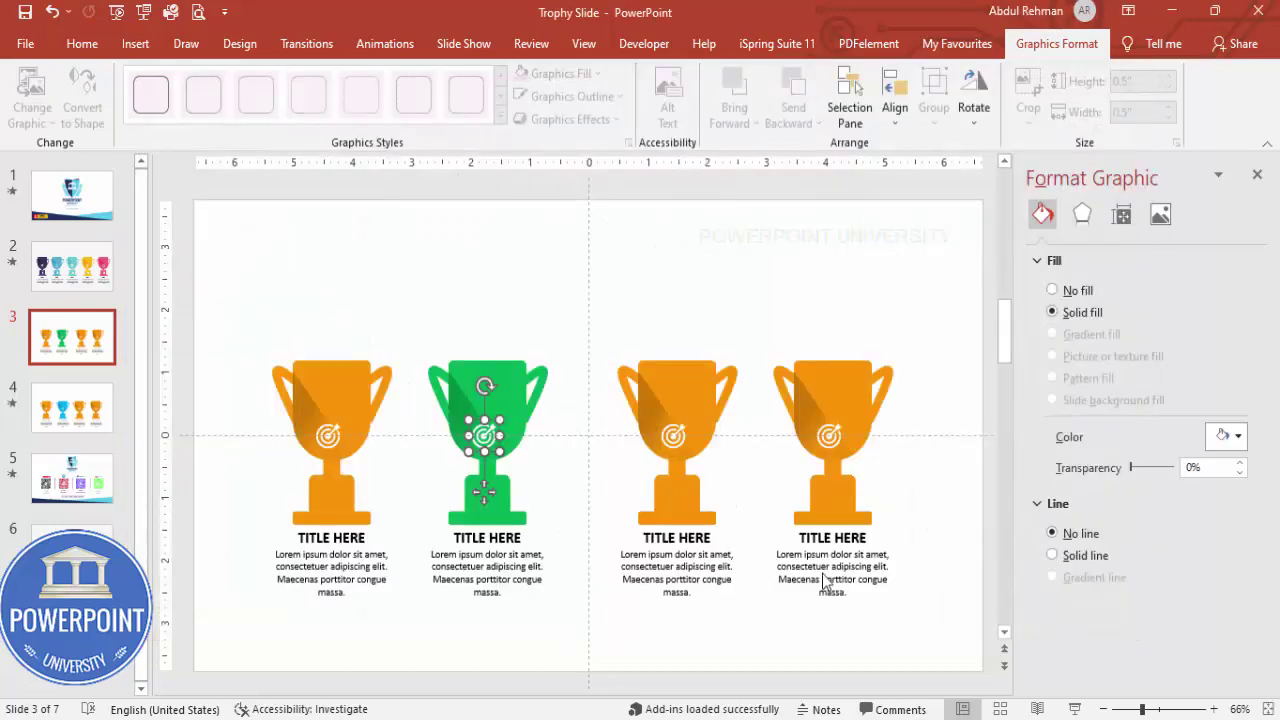
click(538, 314)
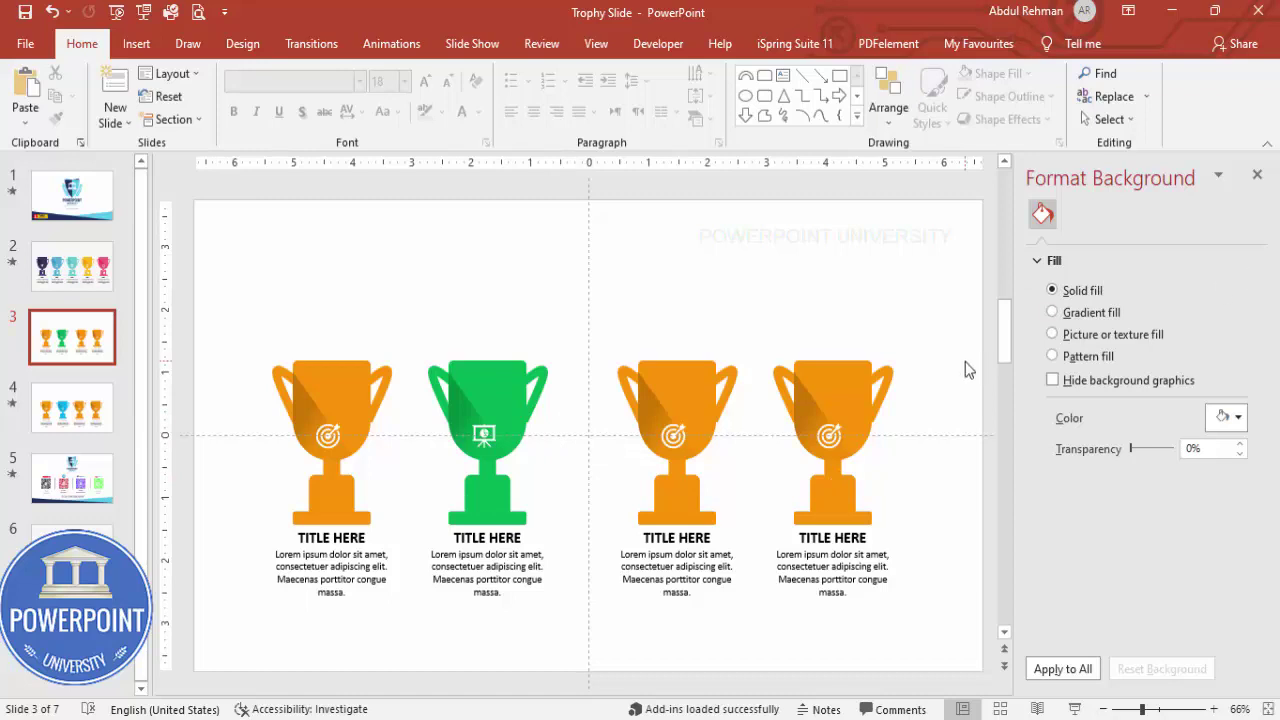
click(1262, 177)
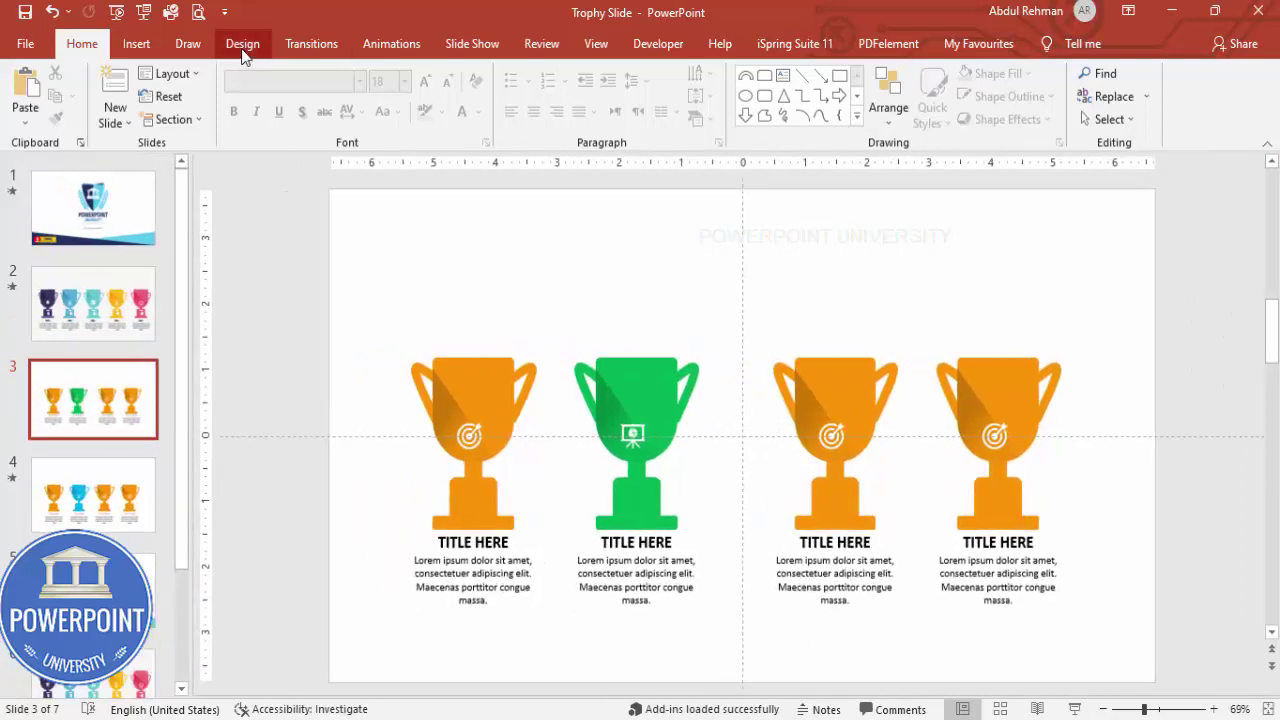